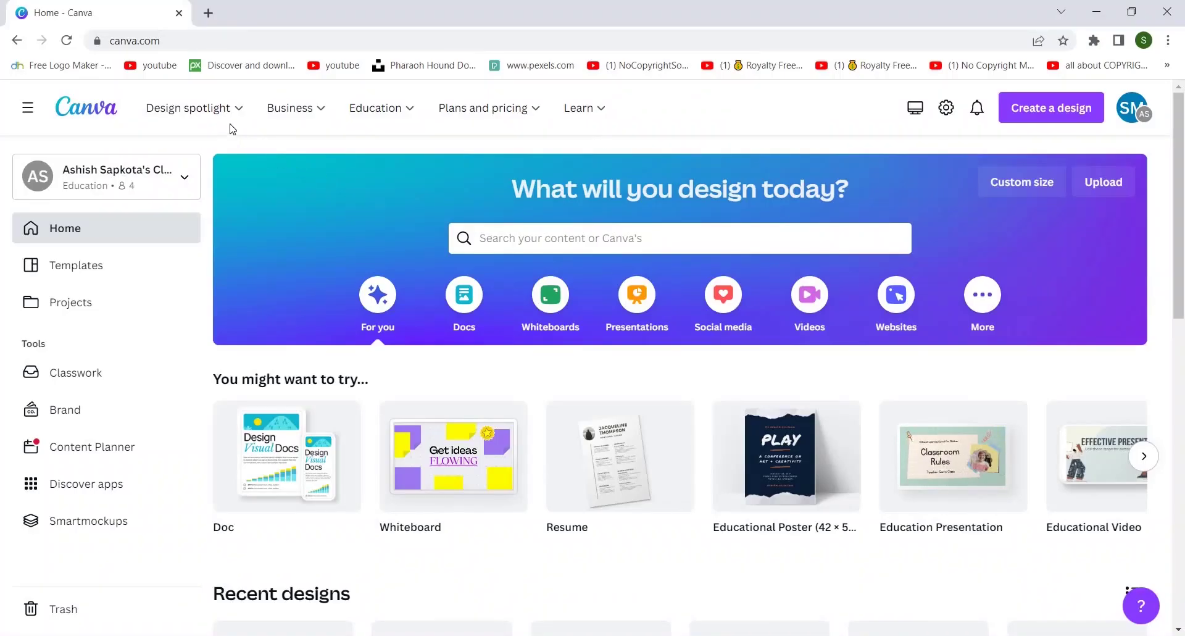
Search the template library for "thumbnail"
{"action": "mouse_move", "coordinate": [231, 127]}
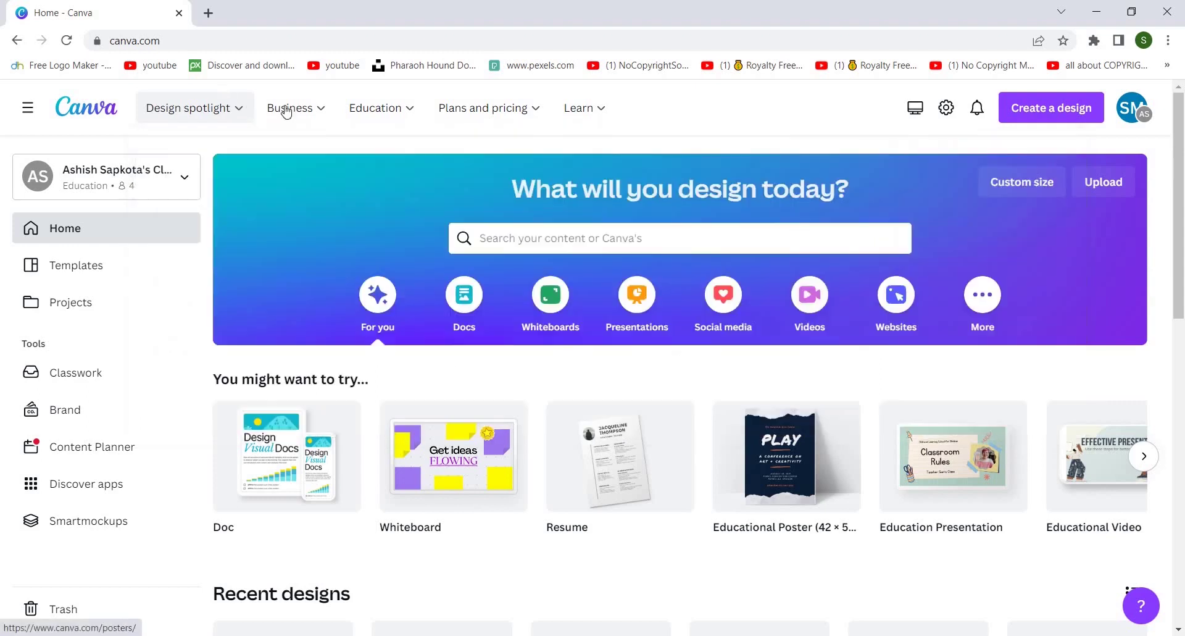
{"action": "left_click", "coordinate": [571, 242]}
{"action": "type", "text": "t"}
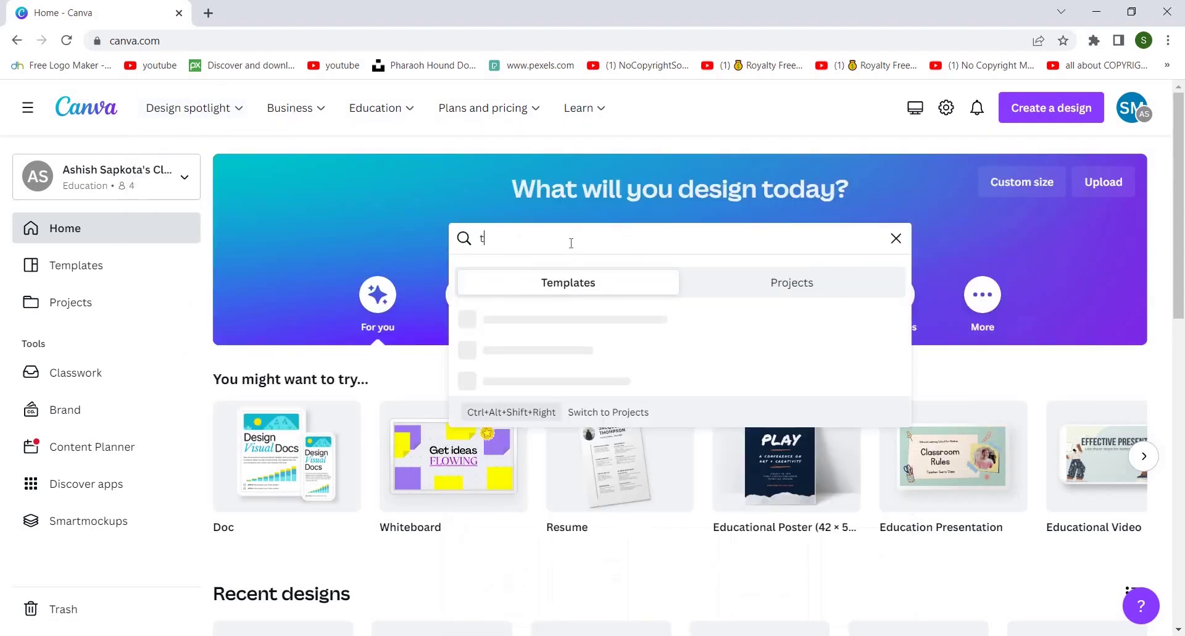
{"action": "type", "text": "humb"}
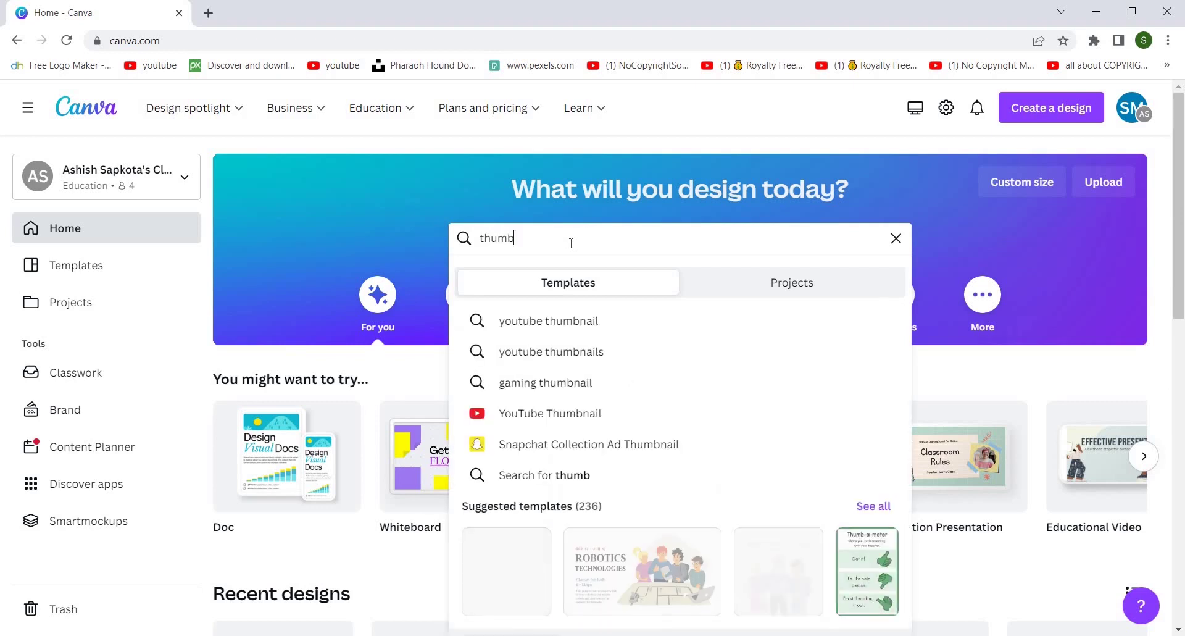
{"action": "type", "text": "nail"}
{"action": "key", "text": "Return"}
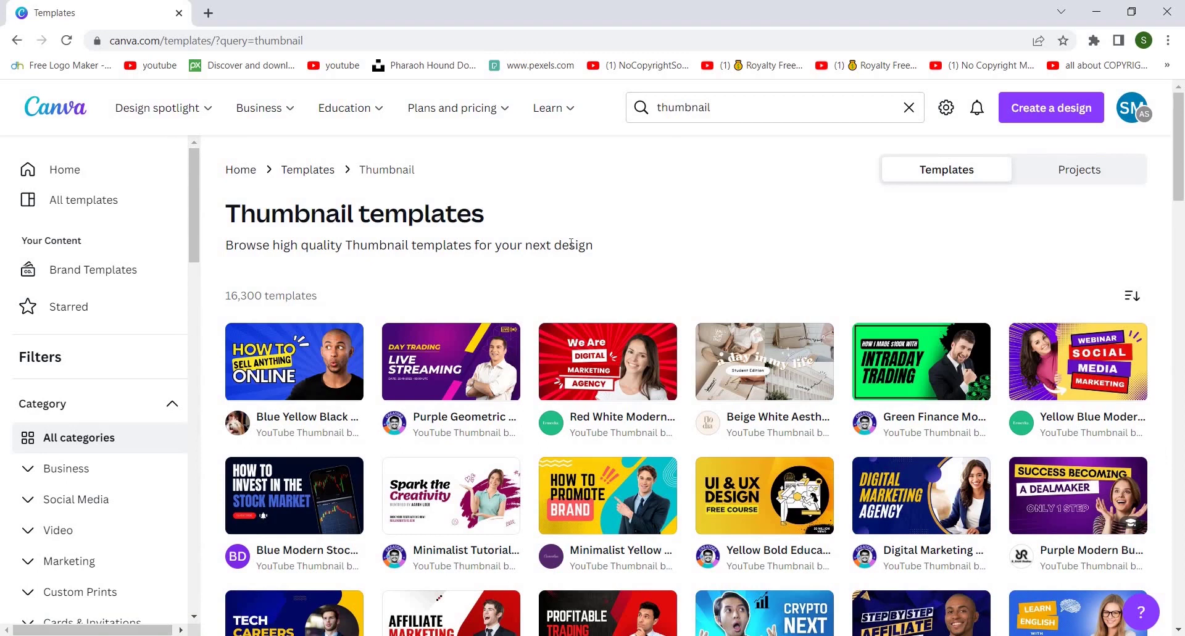
Look through the thumbnail template results for layout and style ideas
{"action": "scroll", "coordinate": [571, 243], "scroll_direction": "down", "scroll_amount": 4}
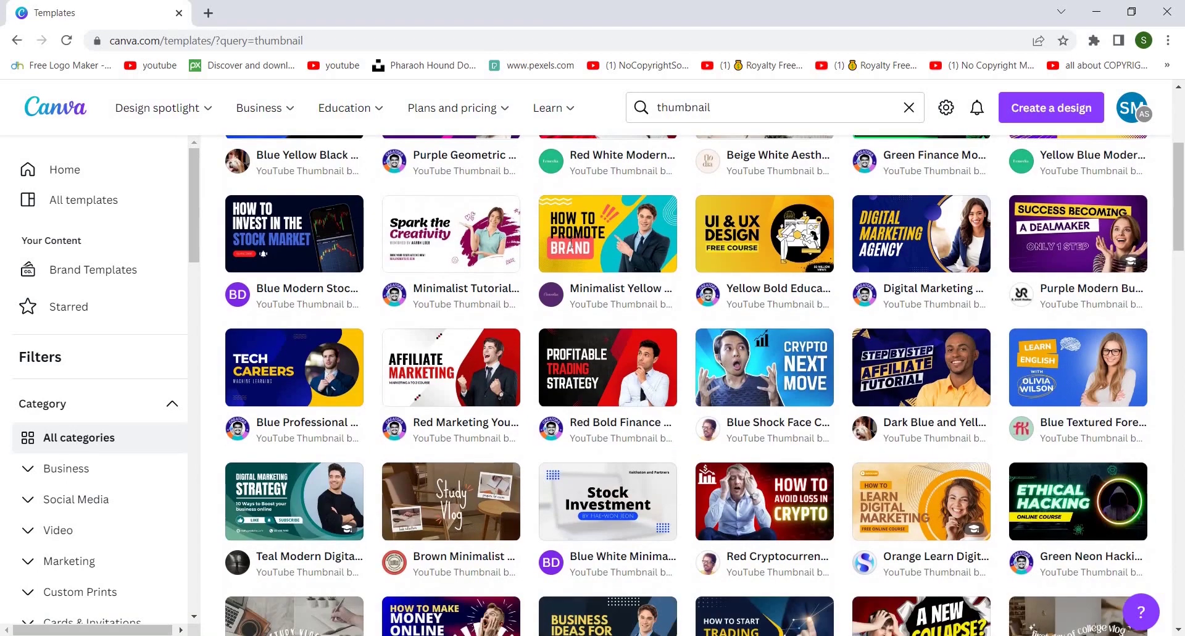
{"action": "scroll", "coordinate": [614, 322], "scroll_direction": "up", "scroll_amount": 3}
{"action": "mouse_move", "coordinate": [611, 327]}
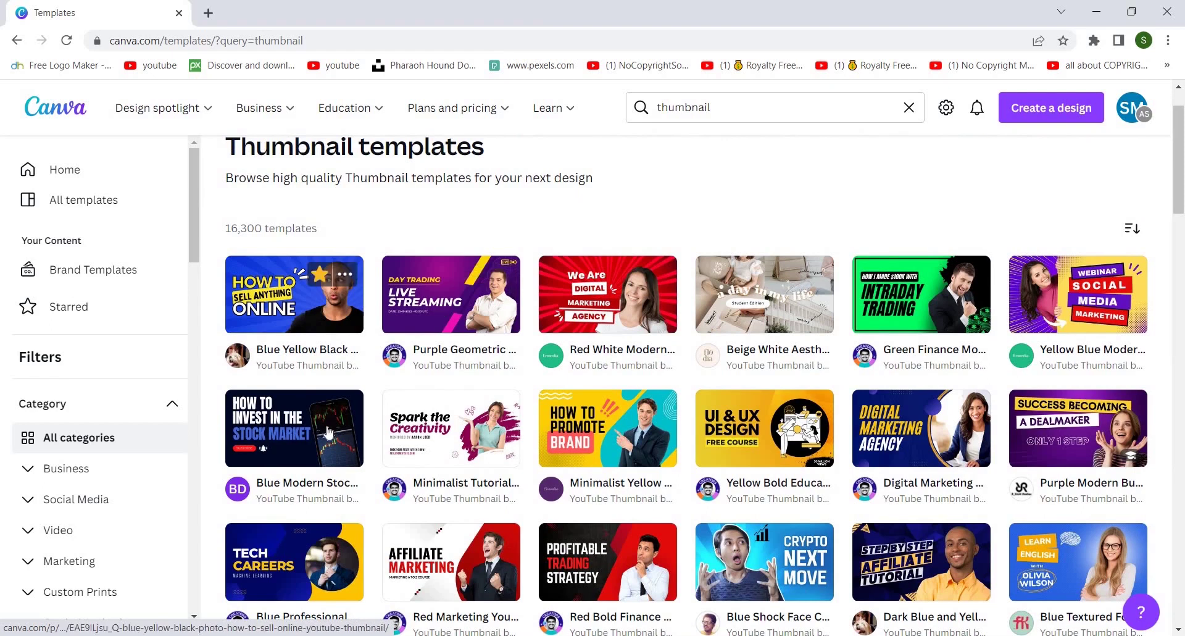
{"action": "scroll", "coordinate": [558, 458], "scroll_direction": "down", "scroll_amount": 2}
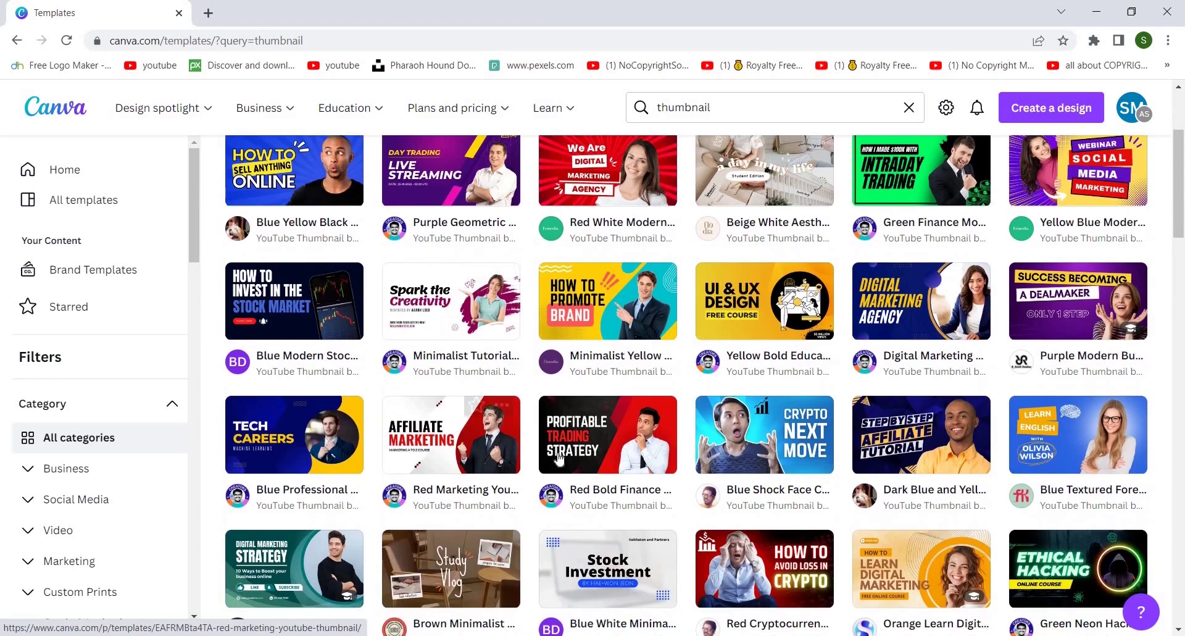
{"action": "scroll", "coordinate": [558, 458], "scroll_direction": "down", "scroll_amount": 5}
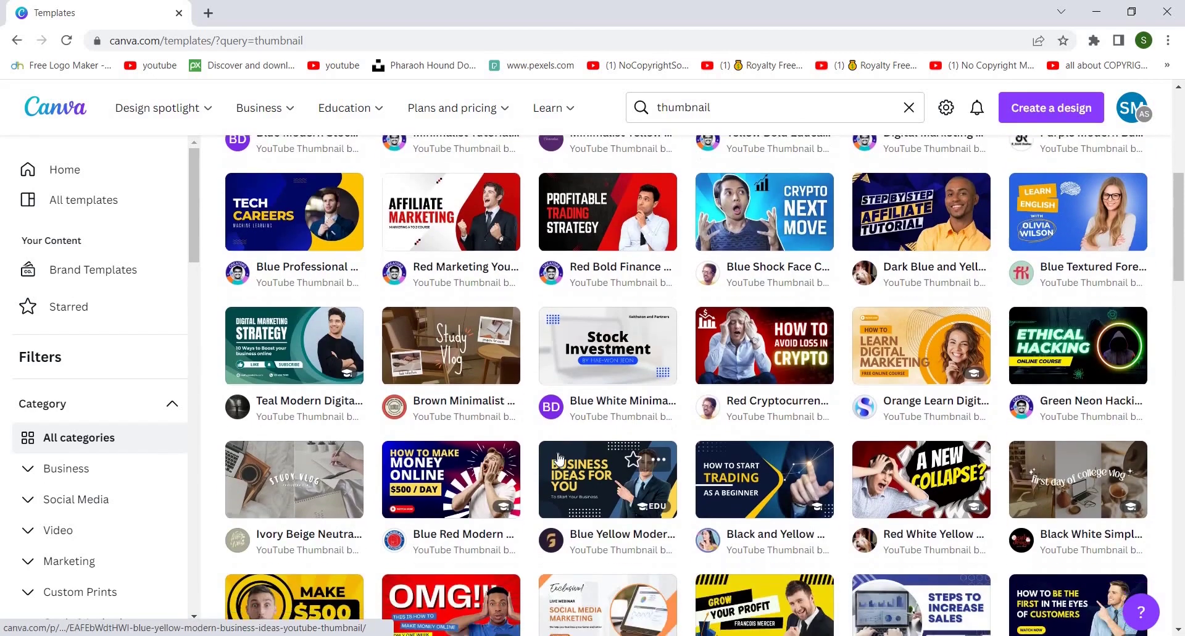
{"action": "scroll", "coordinate": [559, 458], "scroll_direction": "down", "scroll_amount": 1}
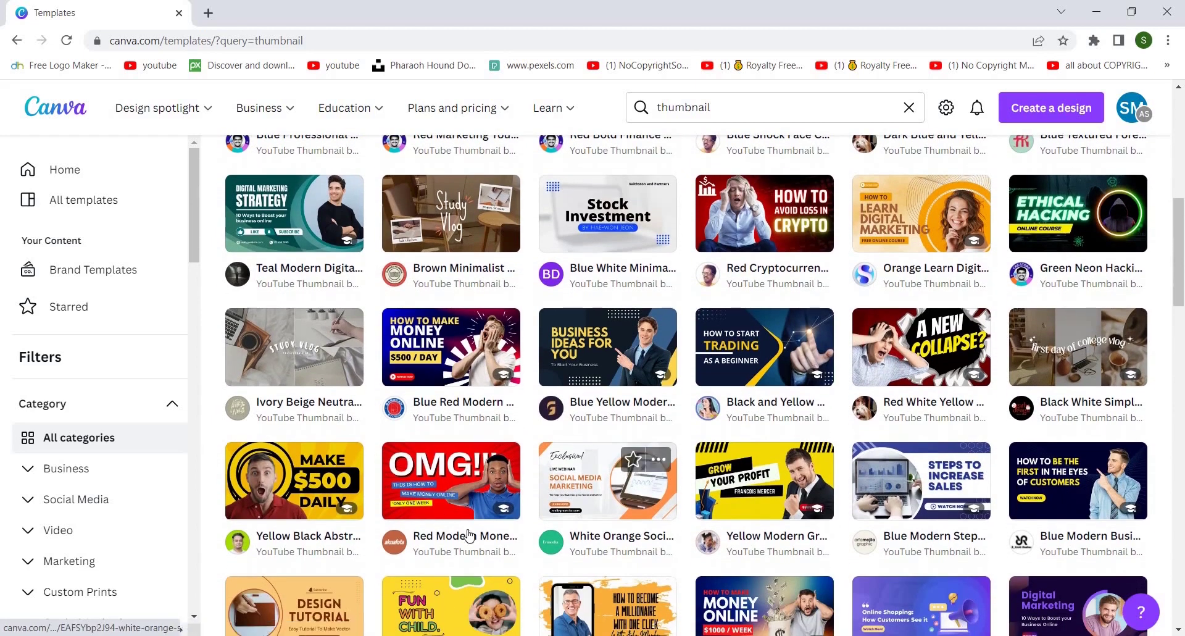
{"action": "scroll", "coordinate": [468, 534], "scroll_direction": "down", "scroll_amount": 2}
{"action": "scroll", "coordinate": [469, 534], "scroll_direction": "down", "scroll_amount": 3}
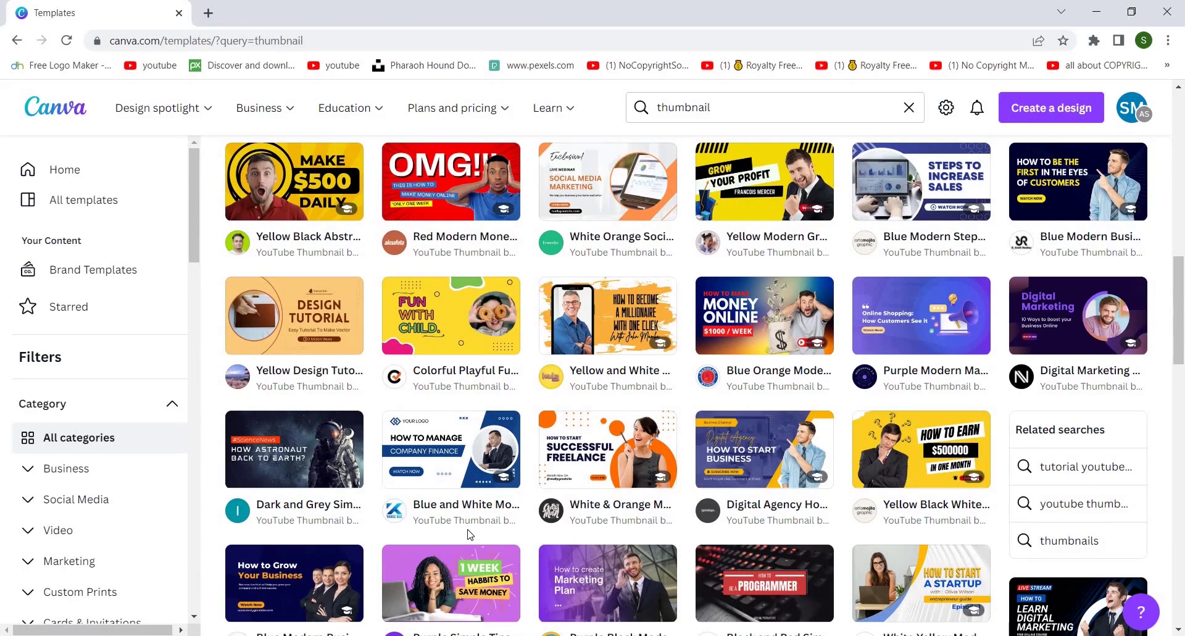
{"action": "scroll", "coordinate": [470, 535], "scroll_direction": "up", "scroll_amount": 10}
Create a new custom-size design of 1920 × 1080 px
{"action": "left_click", "coordinate": [1051, 108]}
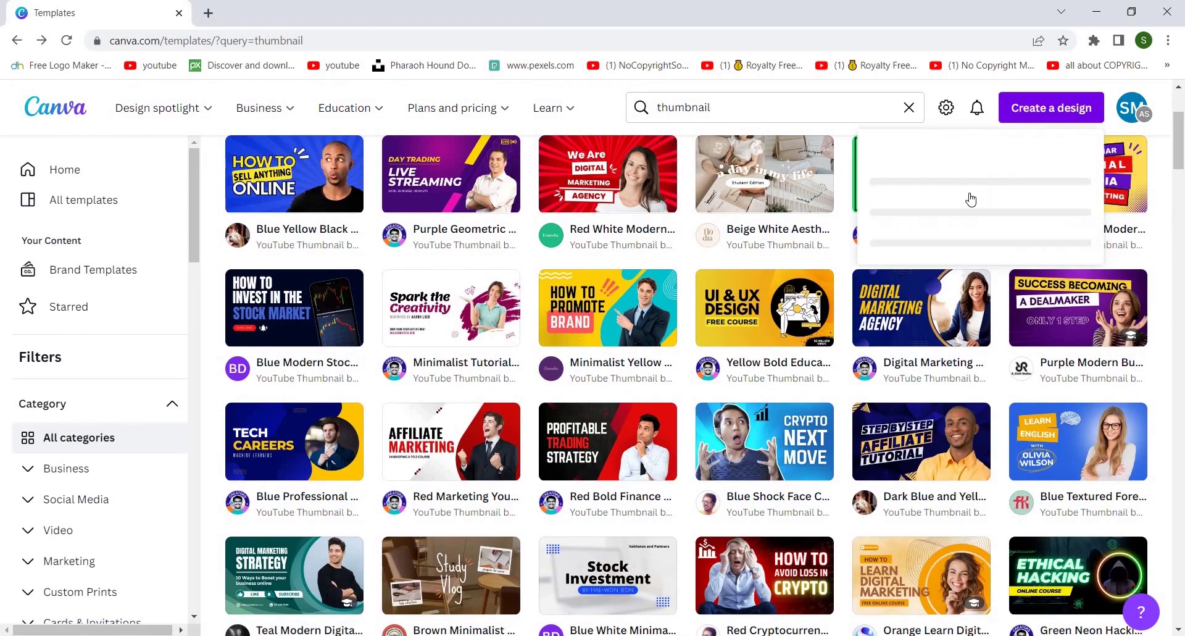
{"action": "left_click", "coordinate": [922, 184]}
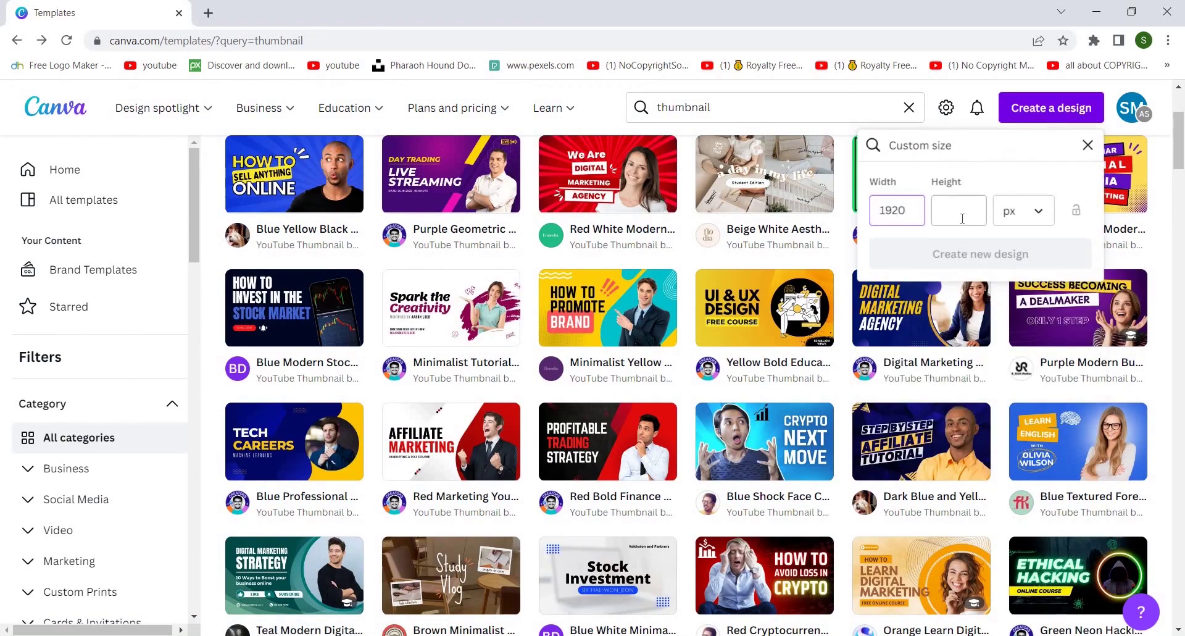
{"action": "type", "text": "1080"}
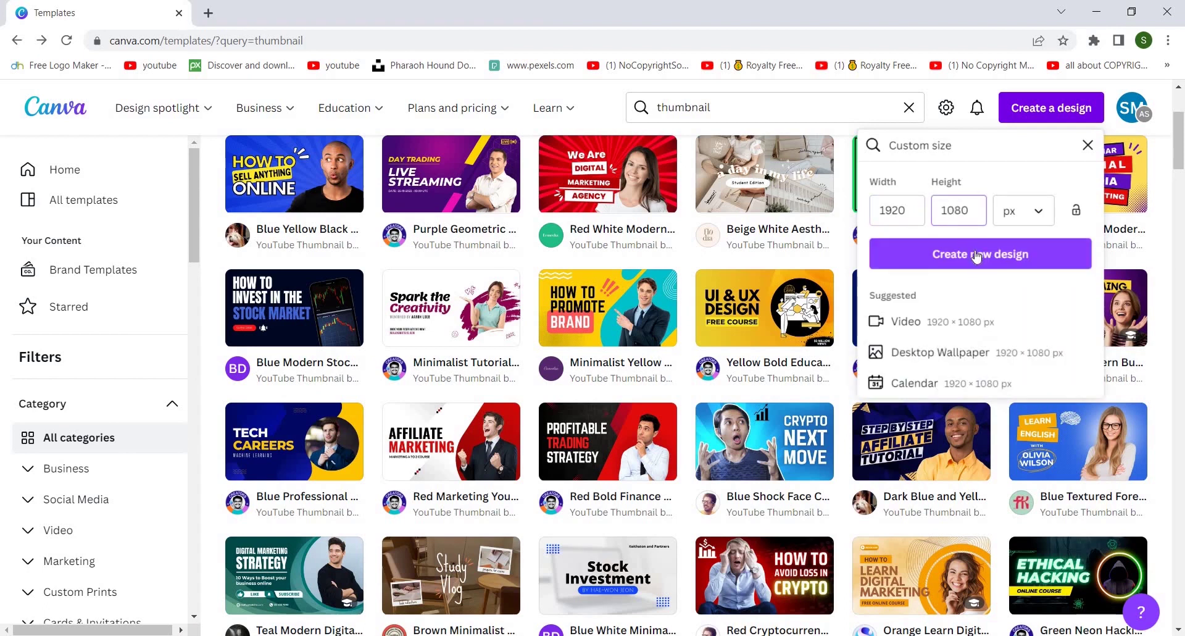
{"action": "left_click", "coordinate": [976, 254]}
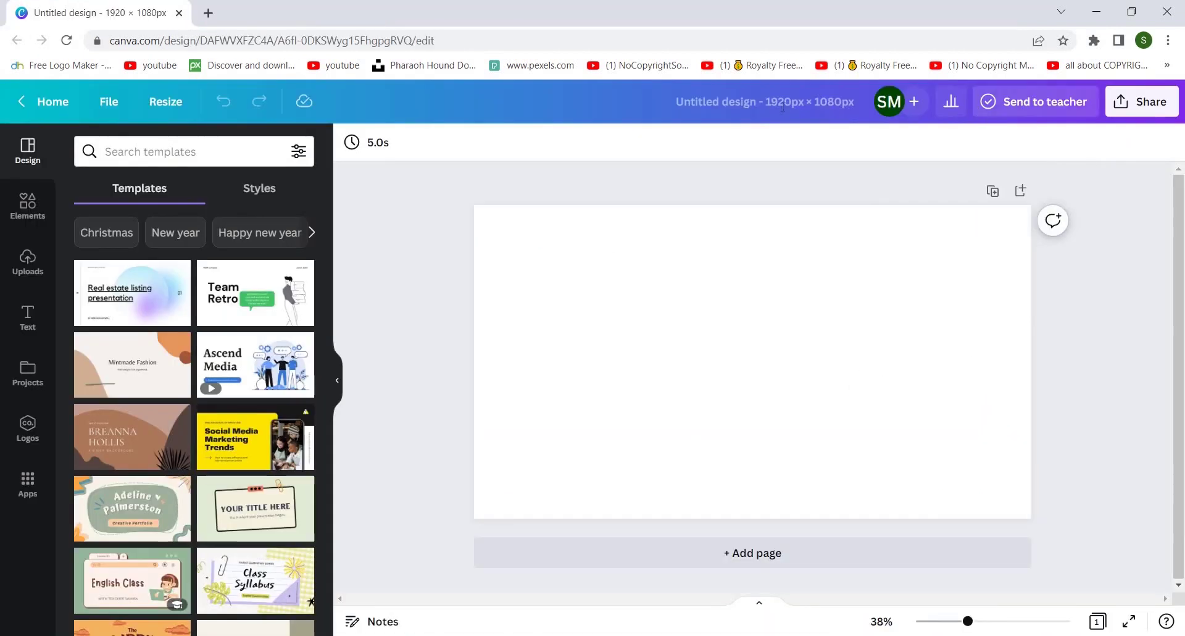
Rename the untitled design to "Thumbnail"
{"action": "left_click", "coordinate": [793, 104]}
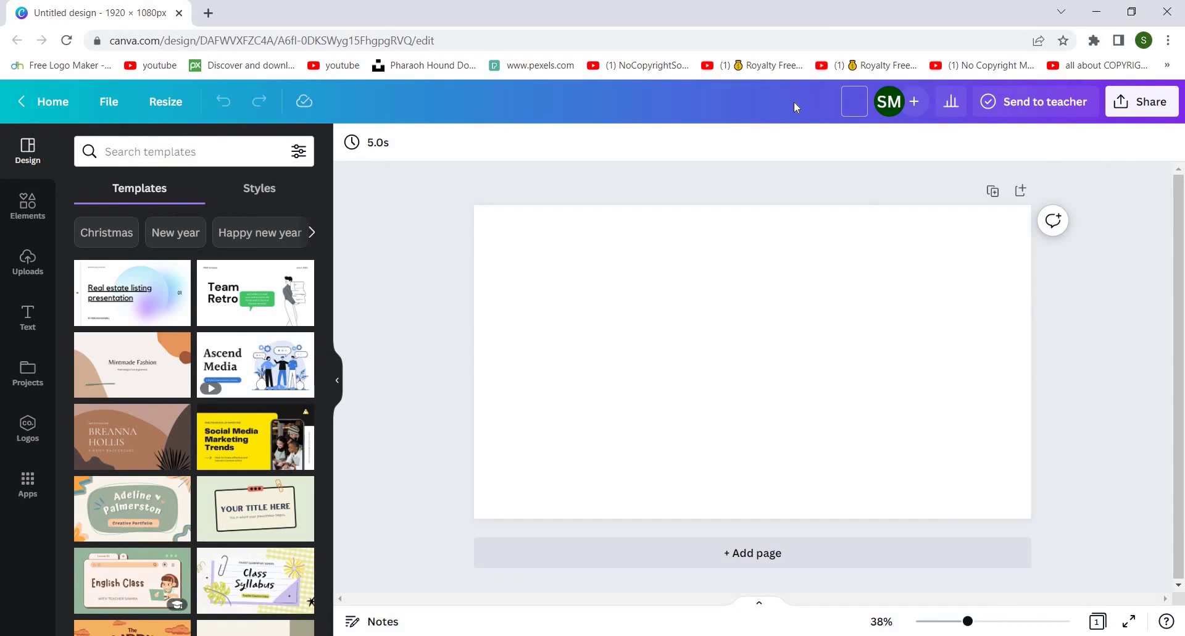
{"action": "type", "text": "Thumbnail"}
{"action": "left_click", "coordinate": [783, 262]}
Search the editor's design templates for "thumbnail"
{"action": "left_click", "coordinate": [185, 151]}
{"action": "type", "text": "thumbnail"}
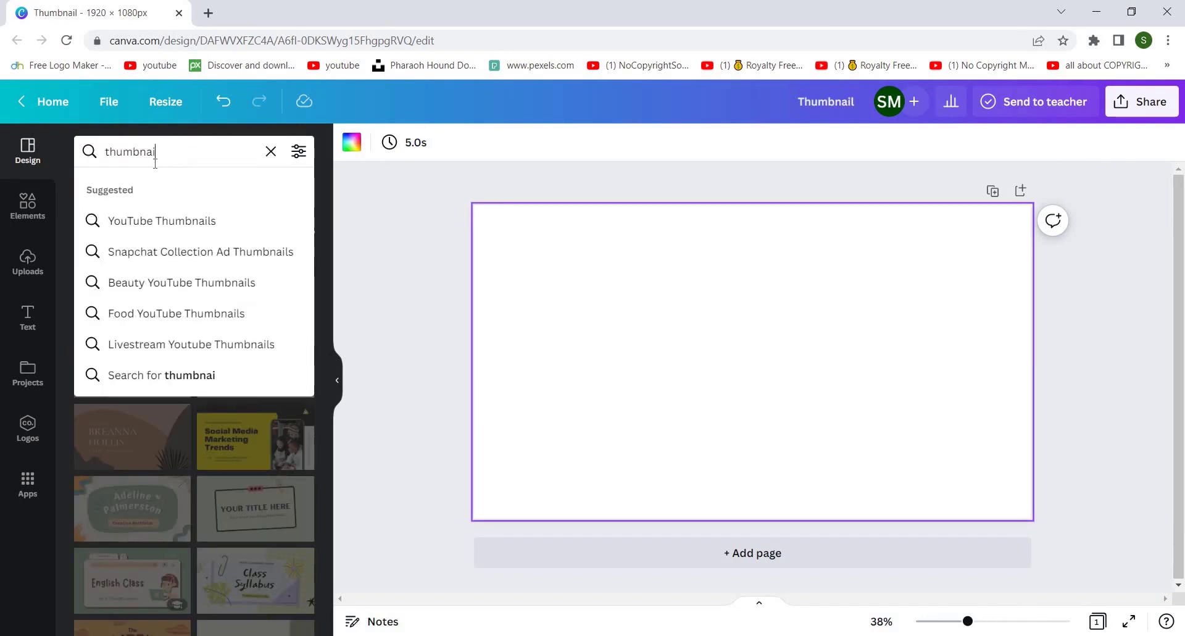
{"action": "key", "text": "Return"}
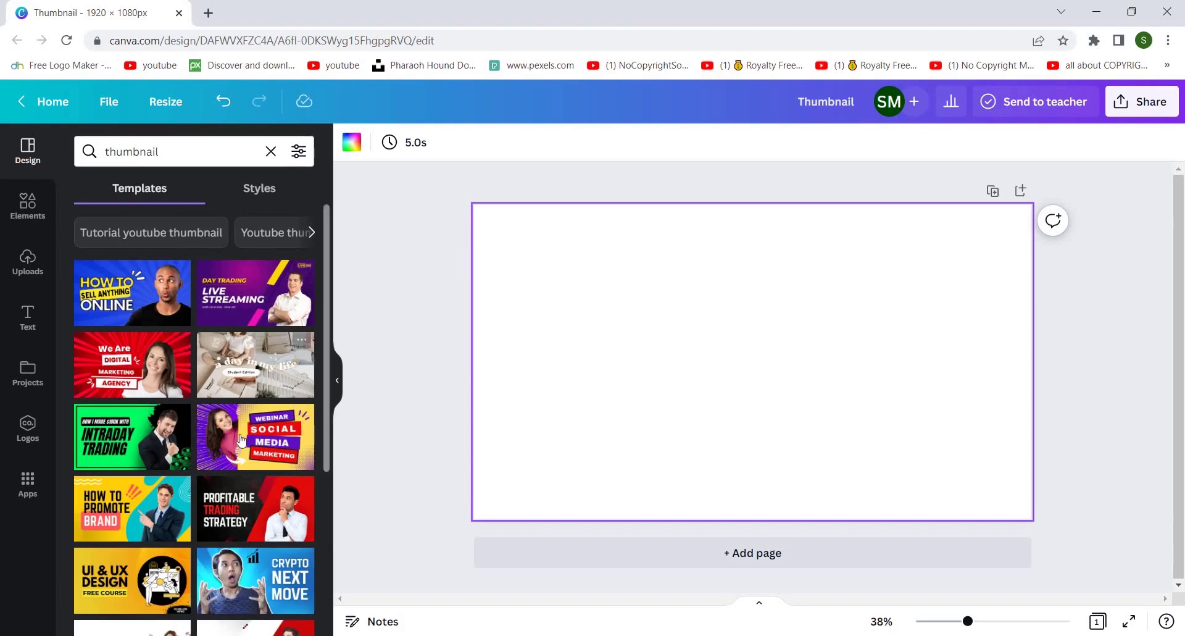
Search the stock photos for "yellow background"
{"action": "left_click", "coordinate": [27, 482]}
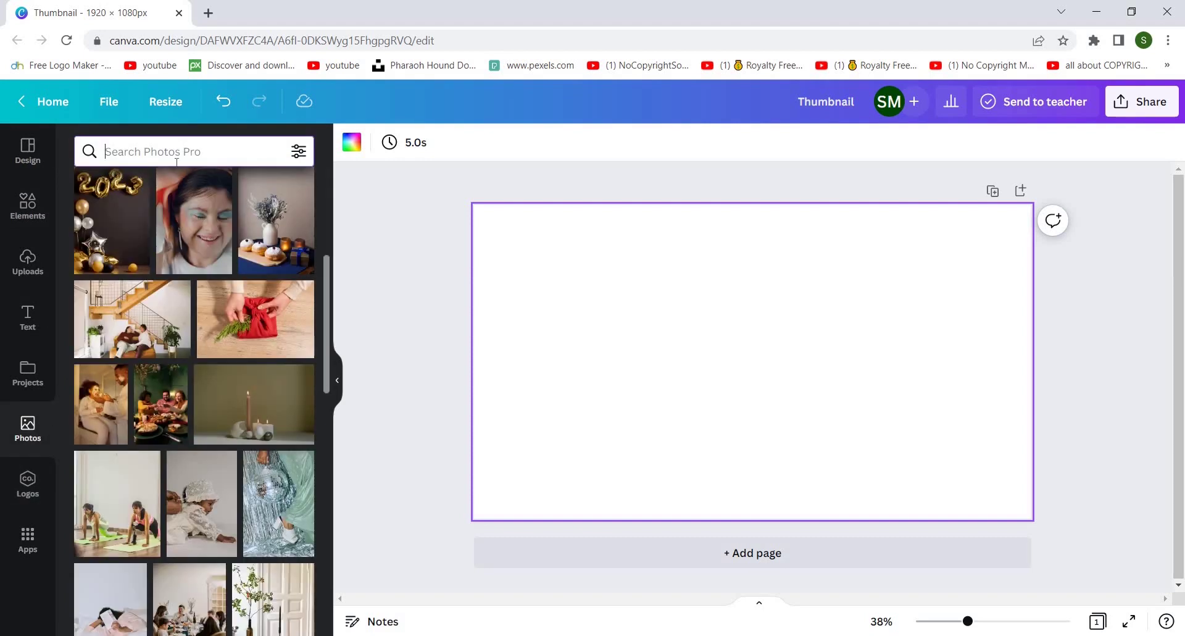
{"action": "type", "text": "yello"}
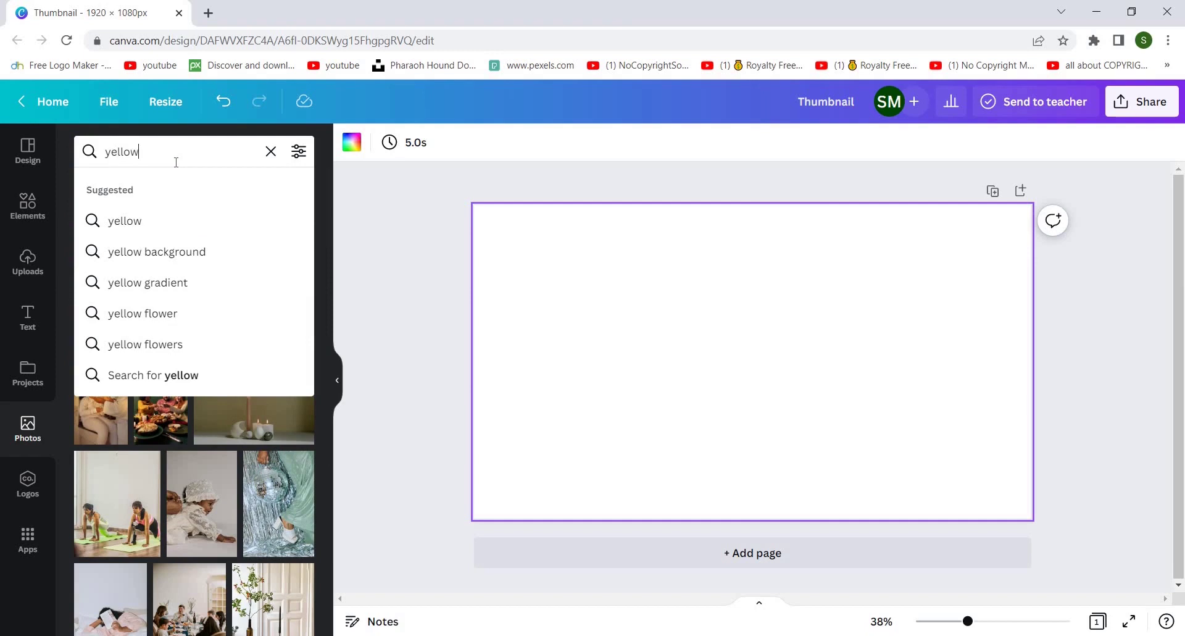
{"action": "type", "text": "w"}
{"action": "left_click", "coordinate": [156, 252]}
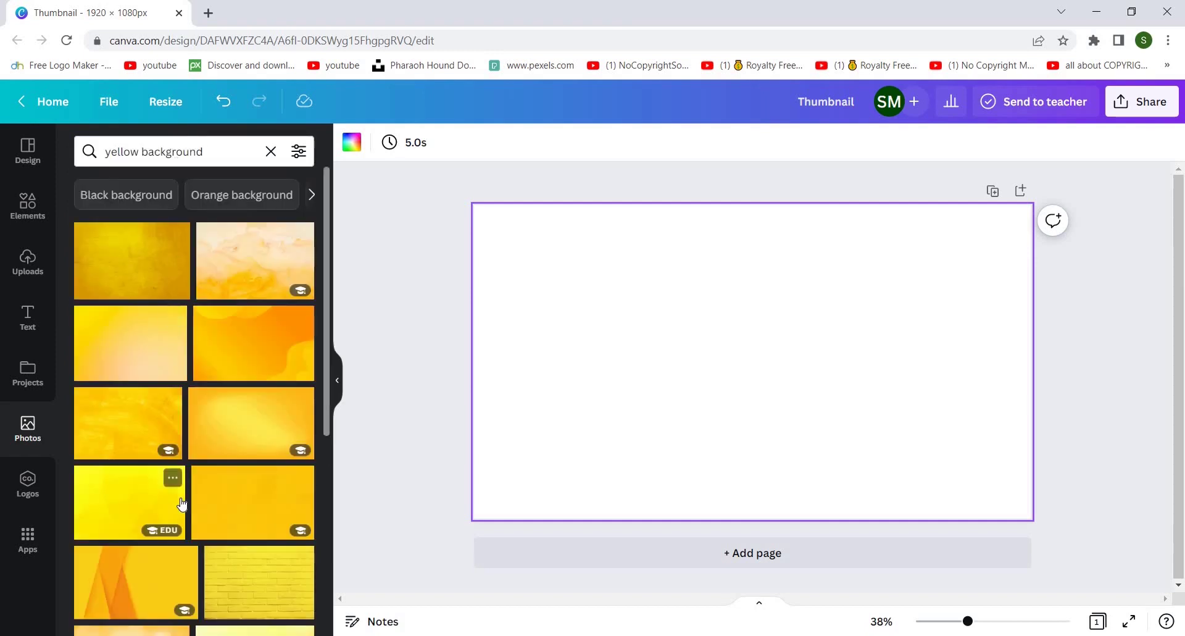
Add the plain orange-yellow gradient photo to the page and set it as the page background
{"action": "scroll", "coordinate": [182, 504], "scroll_direction": "down", "scroll_amount": 10}
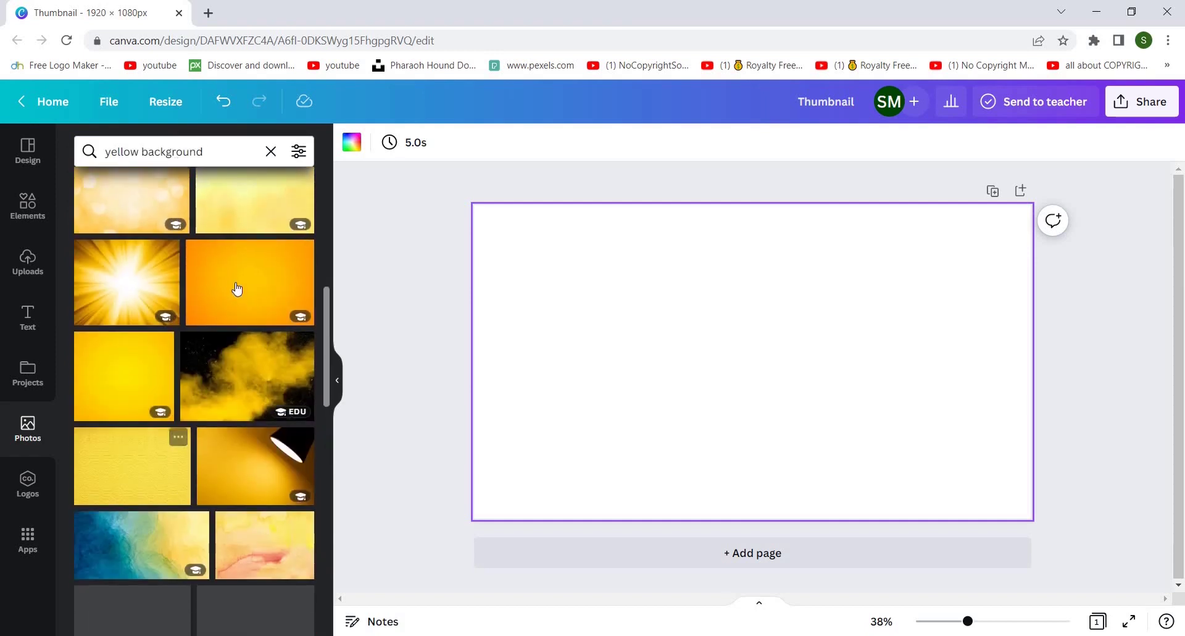
{"action": "left_click", "coordinate": [237, 288]}
{"action": "right_click", "coordinate": [689, 423]}
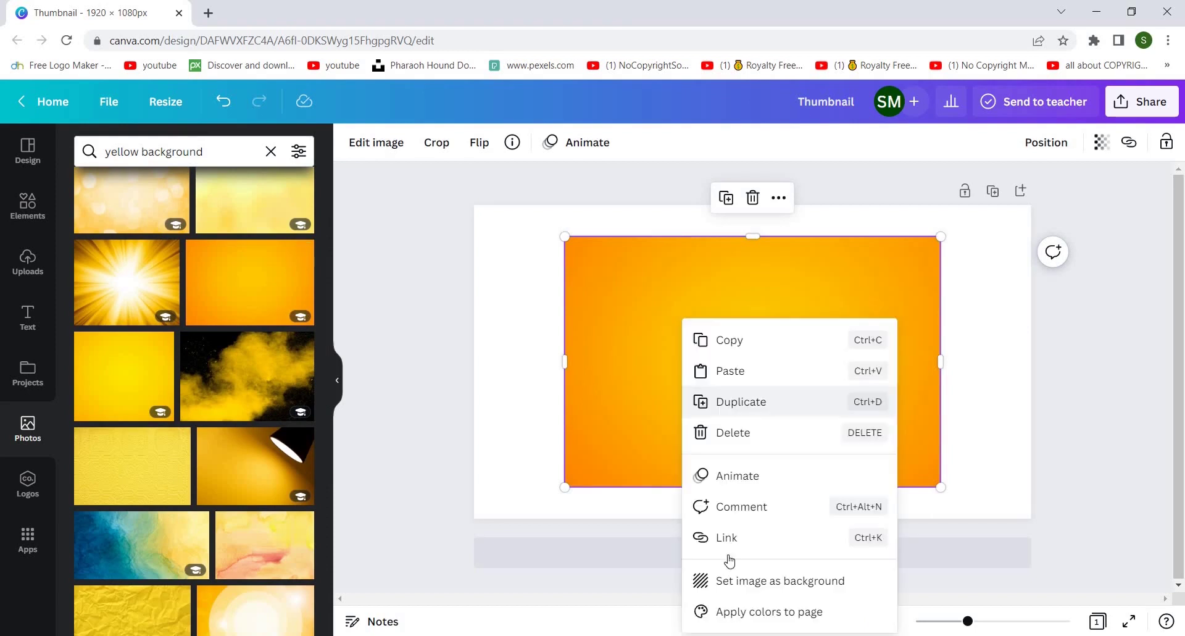
{"action": "left_click", "coordinate": [734, 581]}
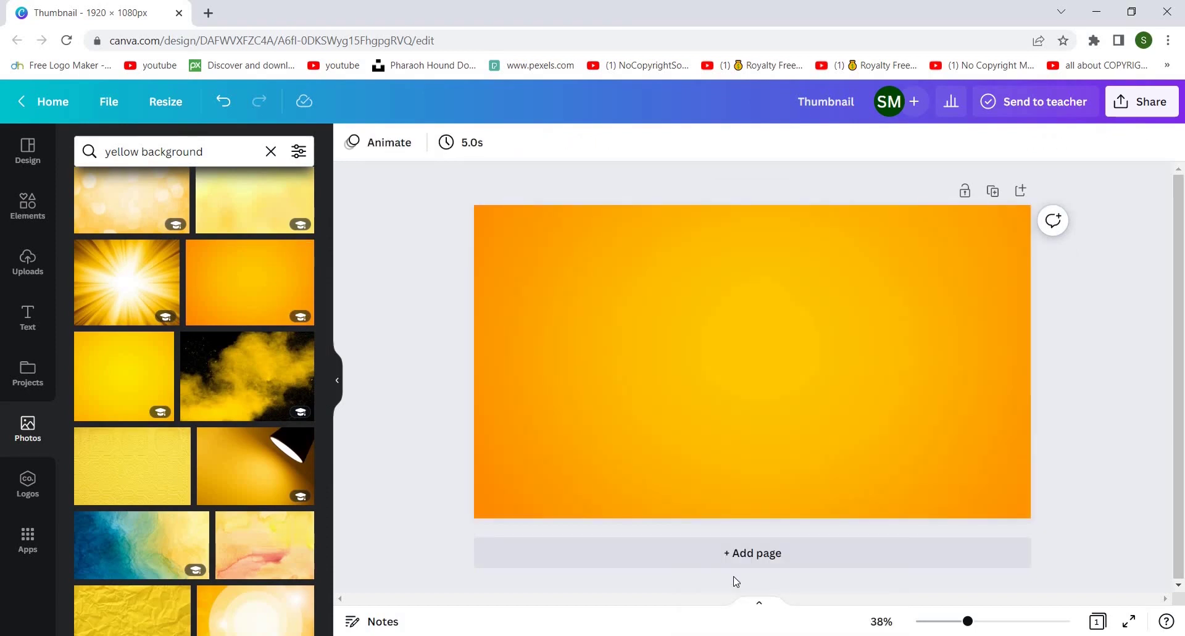
Search the photos for "man with money" and add the white T-shirt man holding fanned banknotes and making an OK sign
{"action": "left_click", "coordinate": [271, 152]}
{"action": "type", "text": "man with money"}
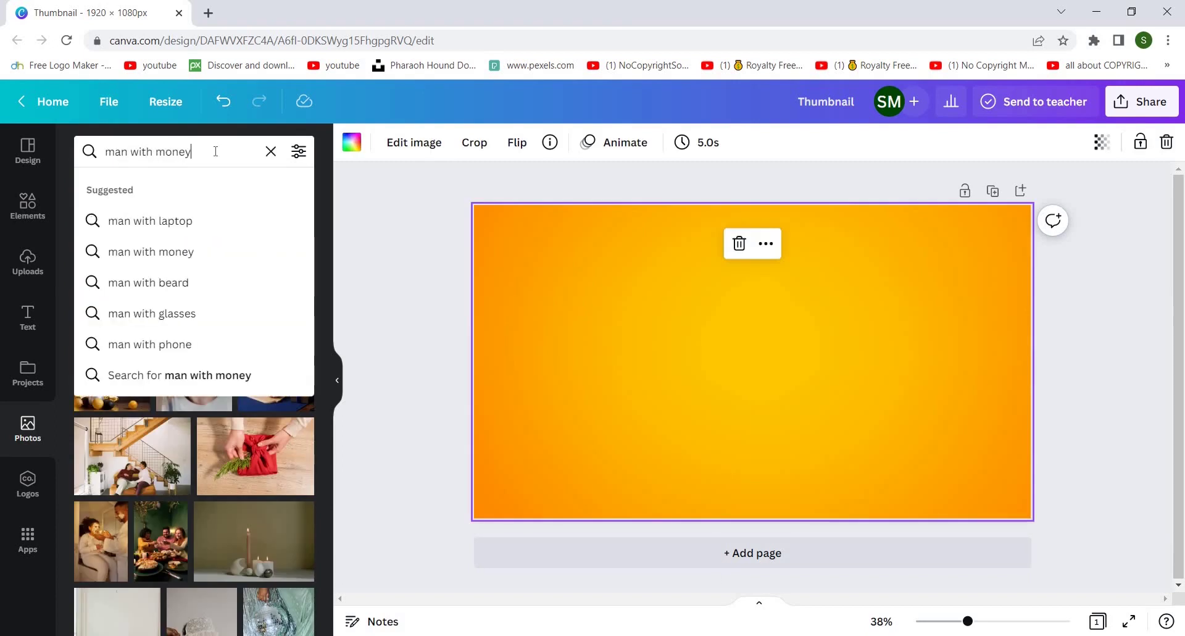
{"action": "key", "text": "Return"}
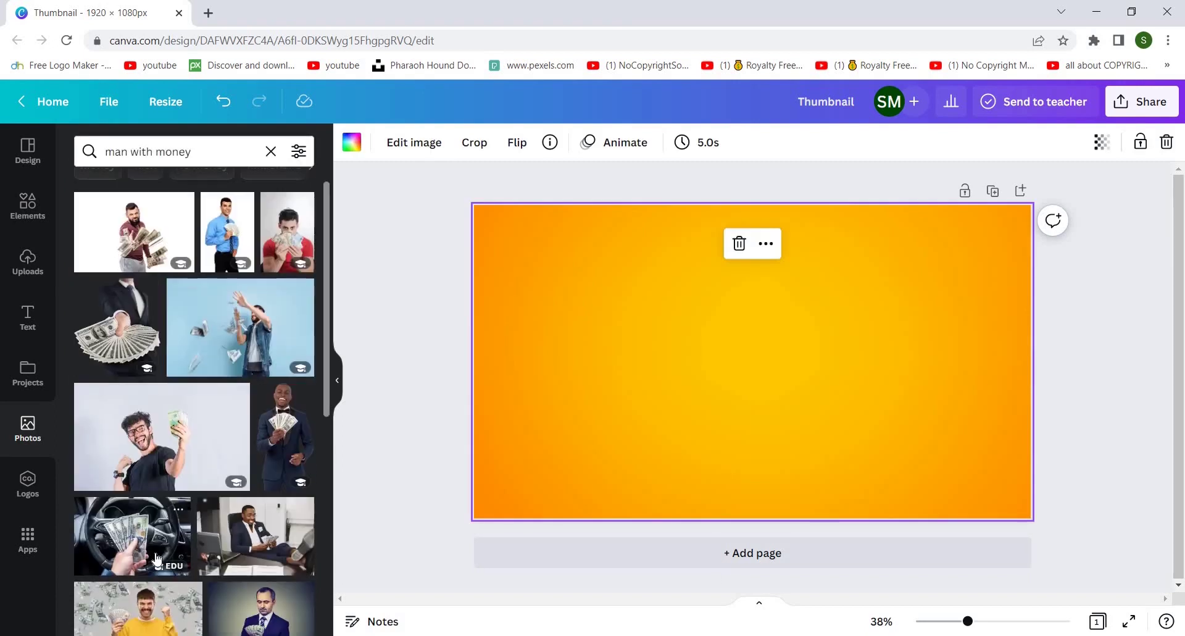
{"action": "scroll", "coordinate": [156, 559], "scroll_direction": "down", "scroll_amount": 5}
{"action": "scroll", "coordinate": [157, 559], "scroll_direction": "down", "scroll_amount": 3}
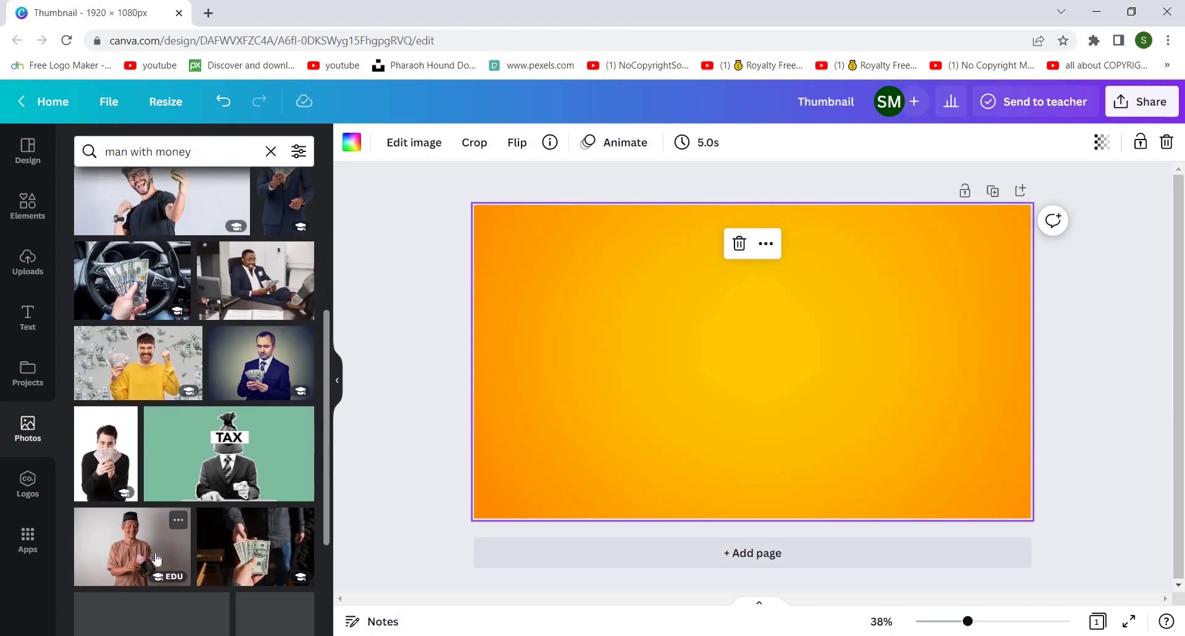
{"action": "scroll", "coordinate": [143, 417], "scroll_direction": "down", "scroll_amount": 5}
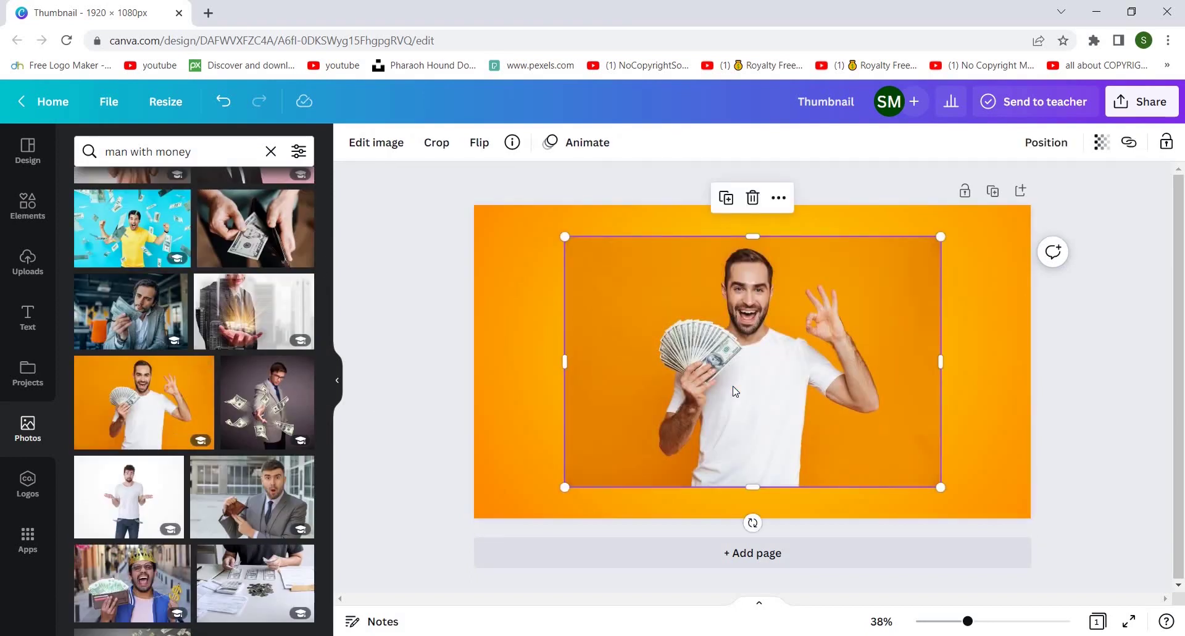
Remove the background from the photo of the man and shift the cutout slightly up and left
{"action": "left_click", "coordinate": [376, 142]}
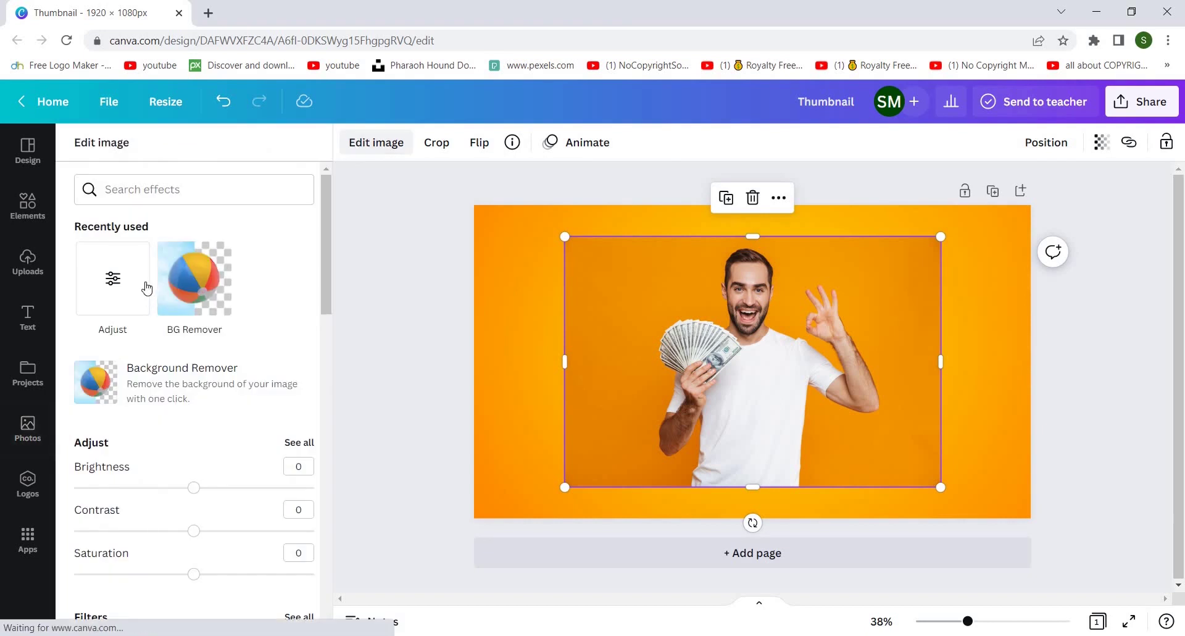
{"action": "left_click", "coordinate": [197, 283]}
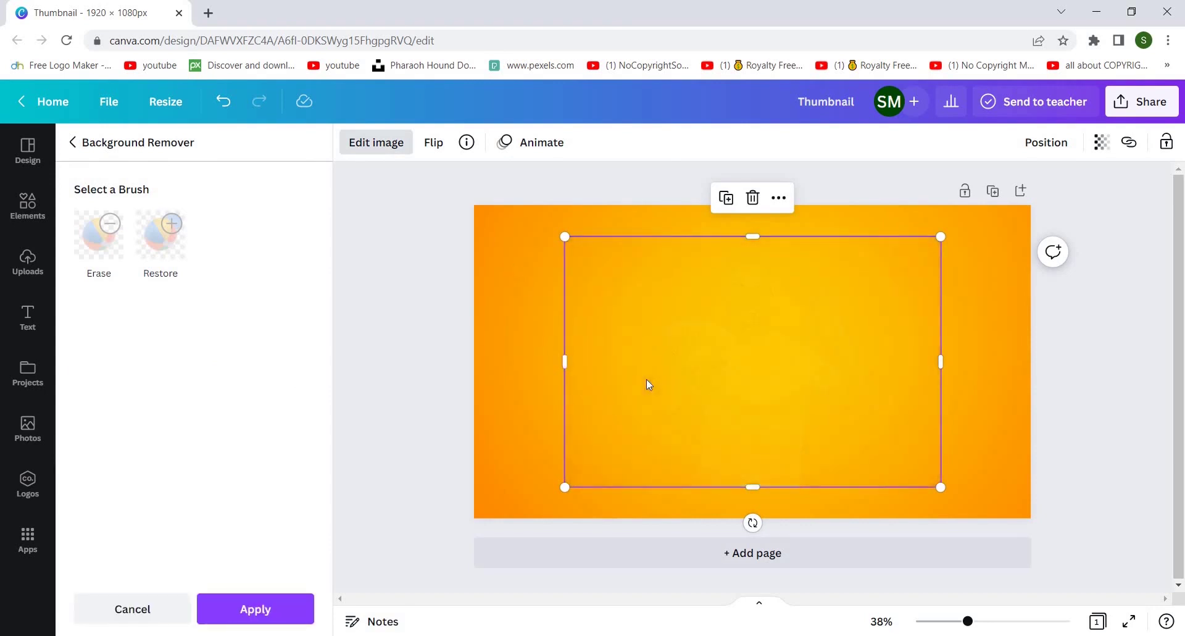
{"action": "left_click_drag", "start_coordinate": [695, 384], "coordinate": [669, 378]}
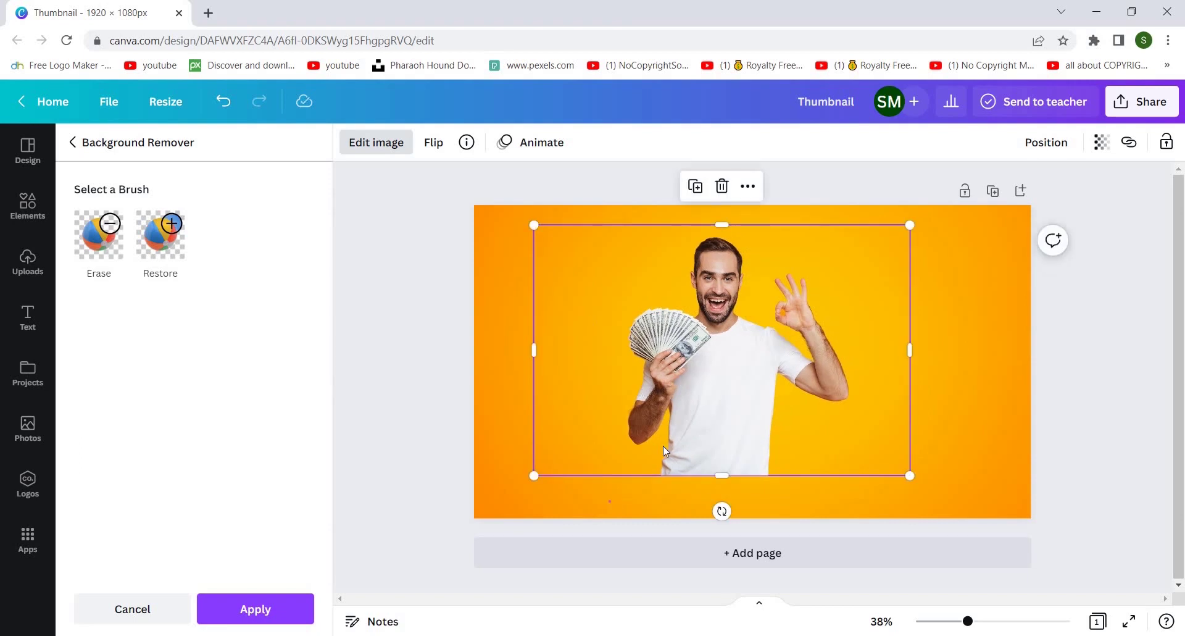
{"action": "left_click", "coordinate": [644, 504]}
{"action": "left_click", "coordinate": [645, 504]}
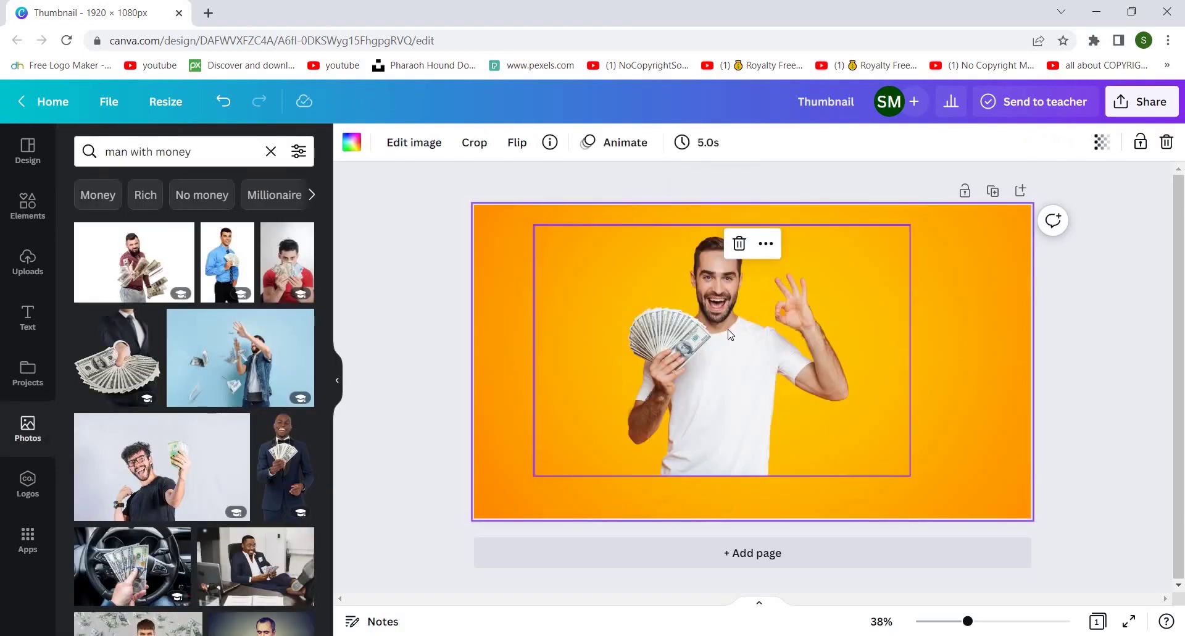
Duplicate the man cutout with a slight offset and set the copy's brightness to 79, contrast to 100 and saturation to 100
{"action": "left_click", "coordinate": [703, 366]}
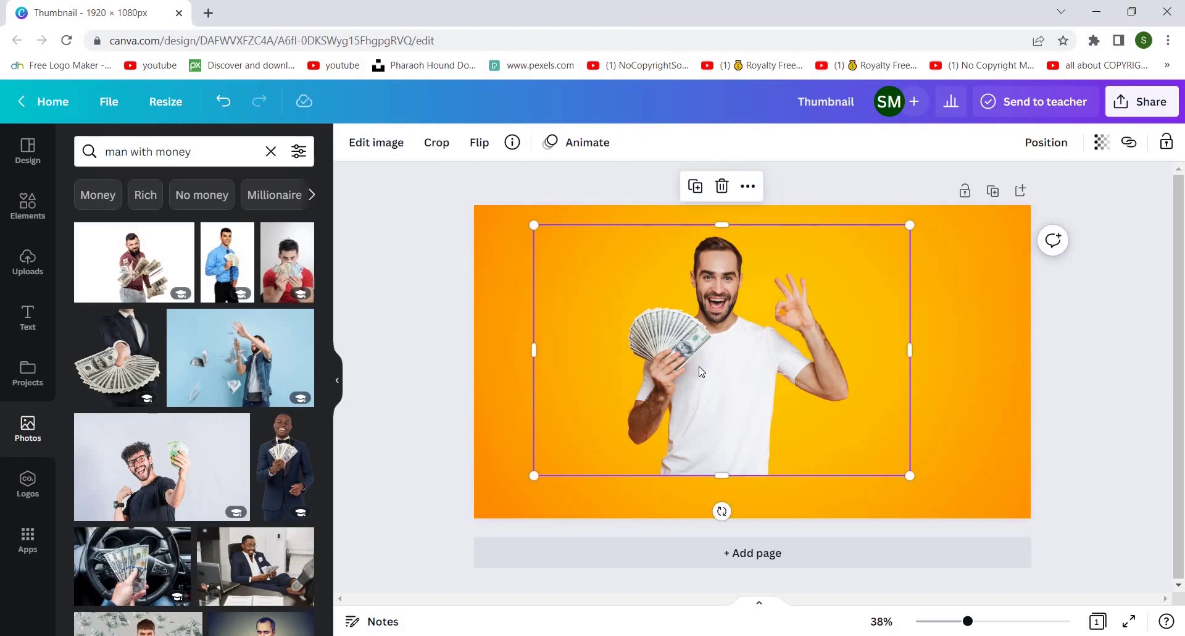
{"action": "left_click_drag", "start_coordinate": [701, 371], "coordinate": [734, 383]}
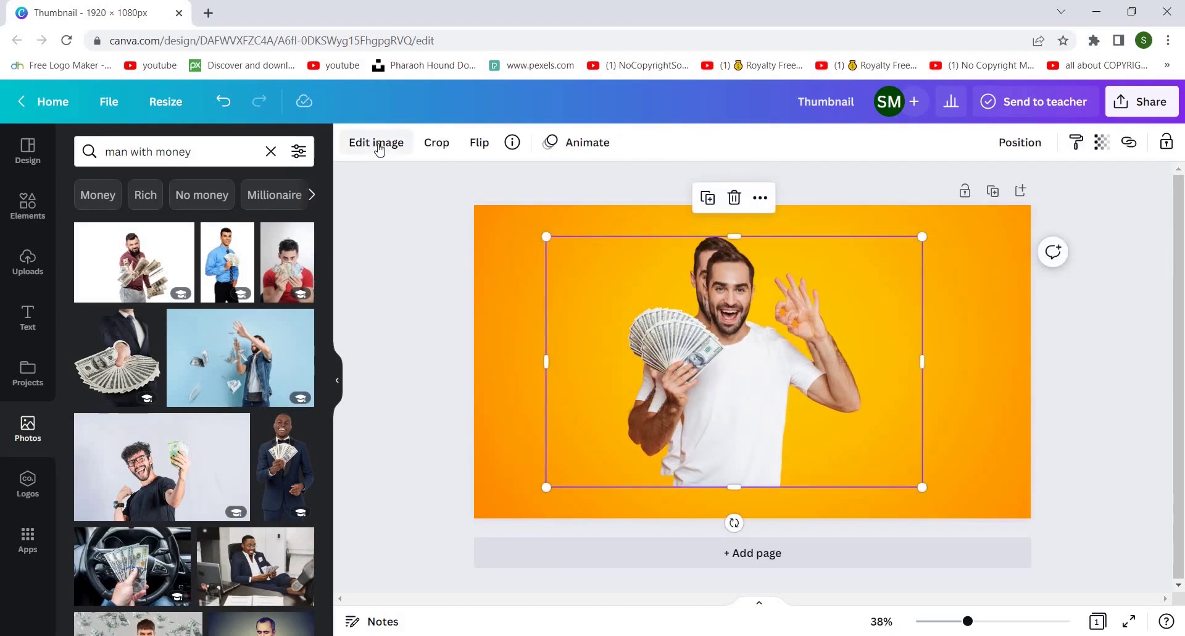
{"action": "left_click", "coordinate": [378, 146]}
{"action": "left_click_drag", "start_coordinate": [193, 492], "coordinate": [288, 488]}
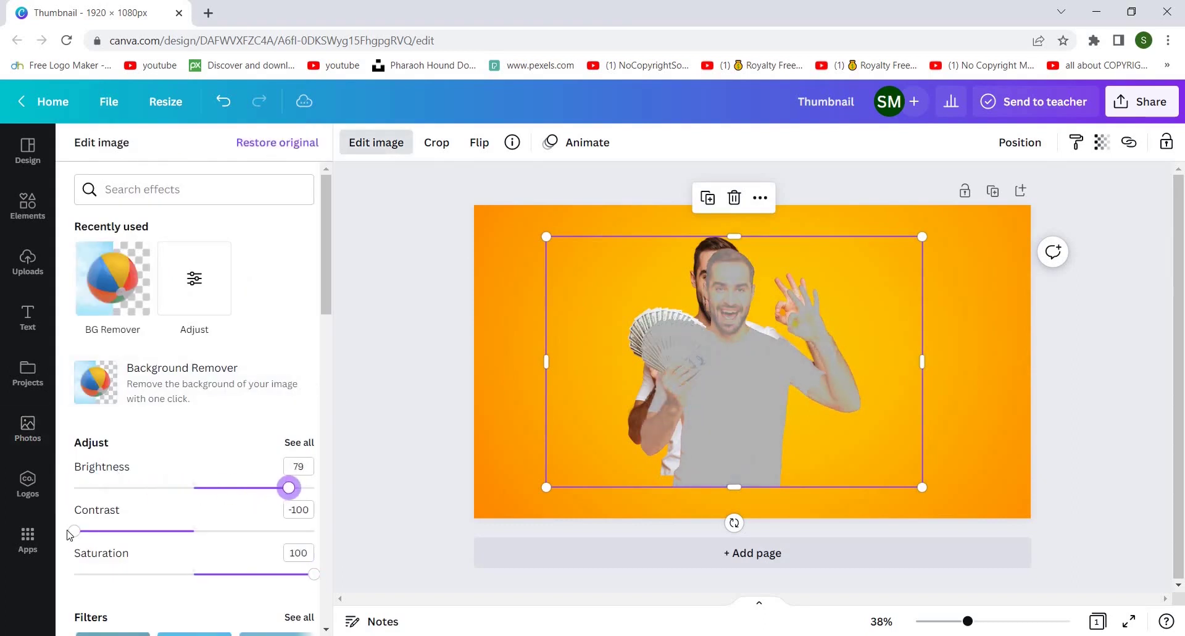
{"action": "left_click_drag", "start_coordinate": [75, 536], "coordinate": [384, 524]}
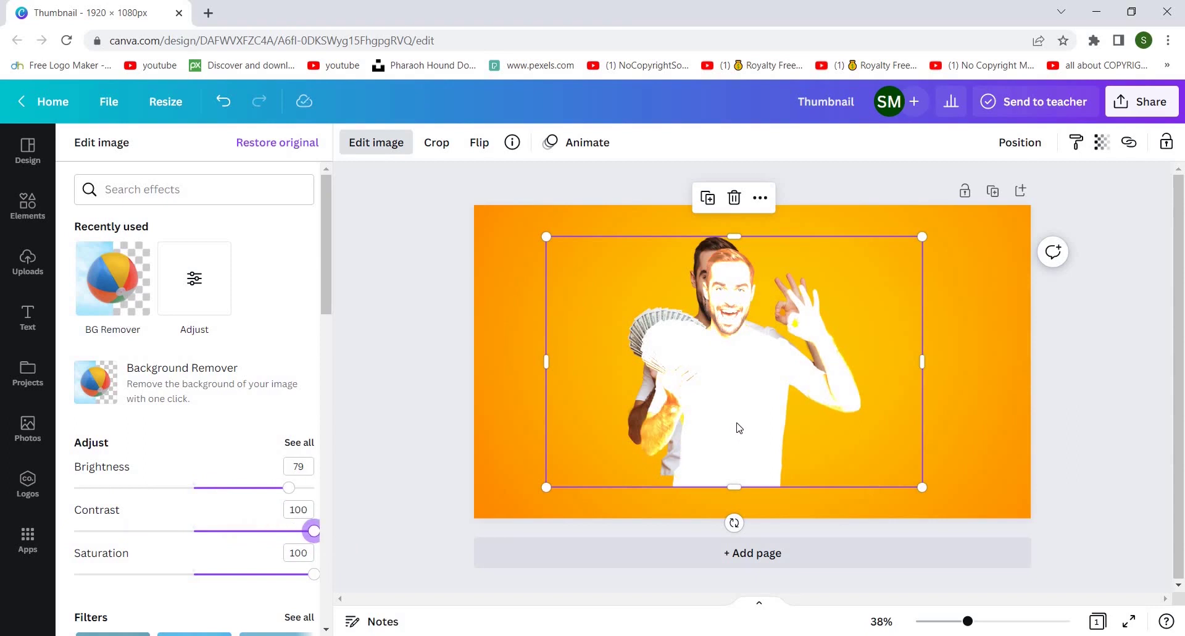
Try to send the brightened copy behind the original man and enlarge it to form a white outline around him
{"action": "left_click", "coordinate": [1017, 145]}
{"action": "left_click", "coordinate": [934, 190]}
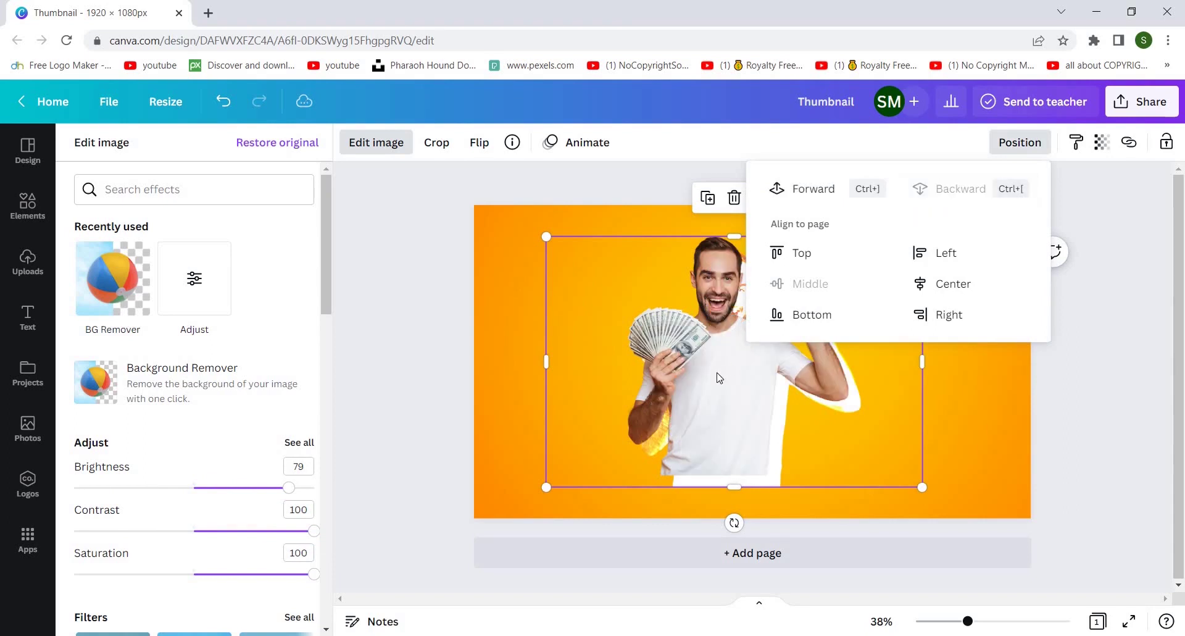
{"action": "left_click_drag", "start_coordinate": [922, 487], "coordinate": [964, 515]}
{"action": "left_click_drag", "start_coordinate": [881, 455], "coordinate": [879, 445]}
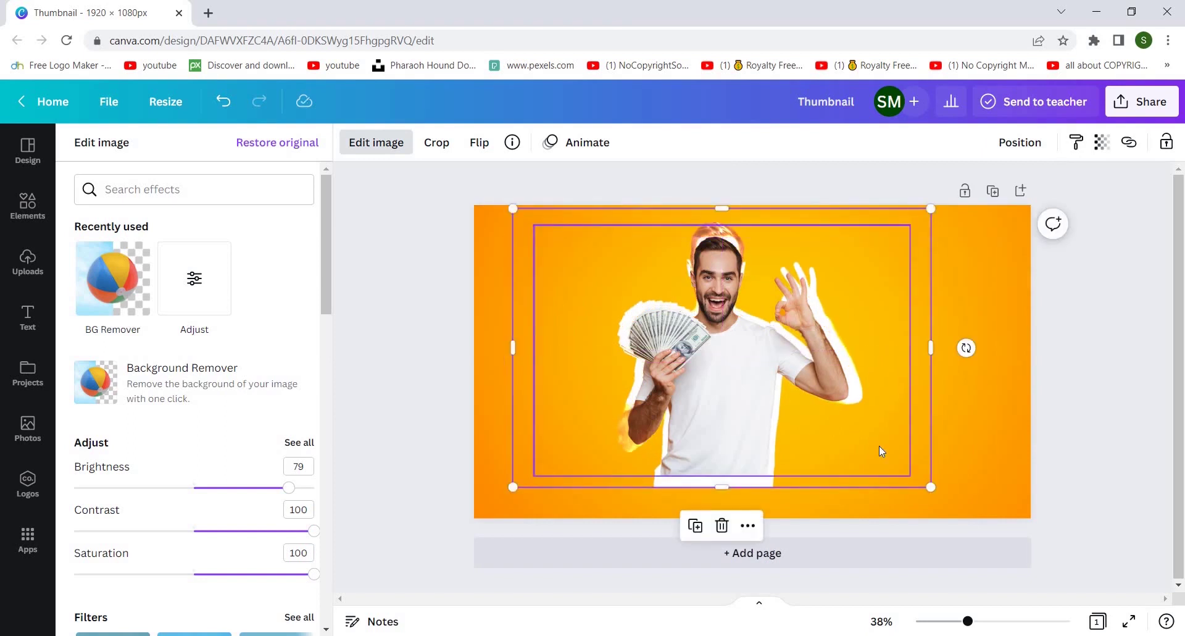
{"action": "key", "text": "ctrl+z"}
Set the man copy's brightness and saturation to -100 and send it behind the original cutout as a dark shadow
{"action": "left_click_drag", "start_coordinate": [95, 503], "coordinate": [46, 503]}
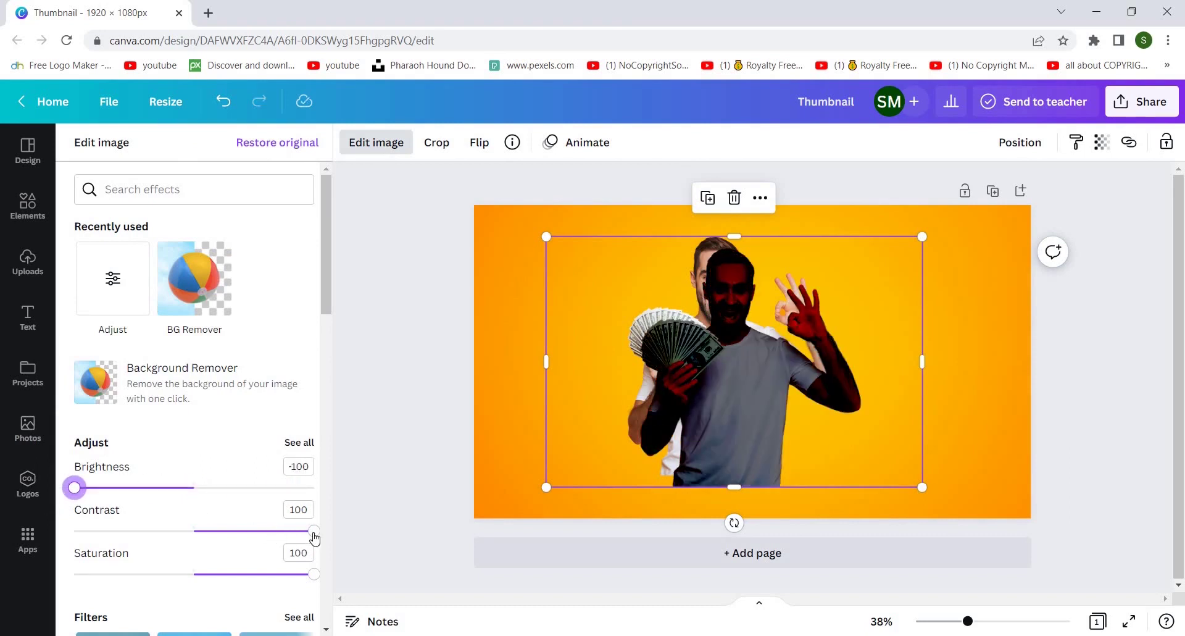
{"action": "left_click_drag", "start_coordinate": [314, 574], "coordinate": [16, 577]}
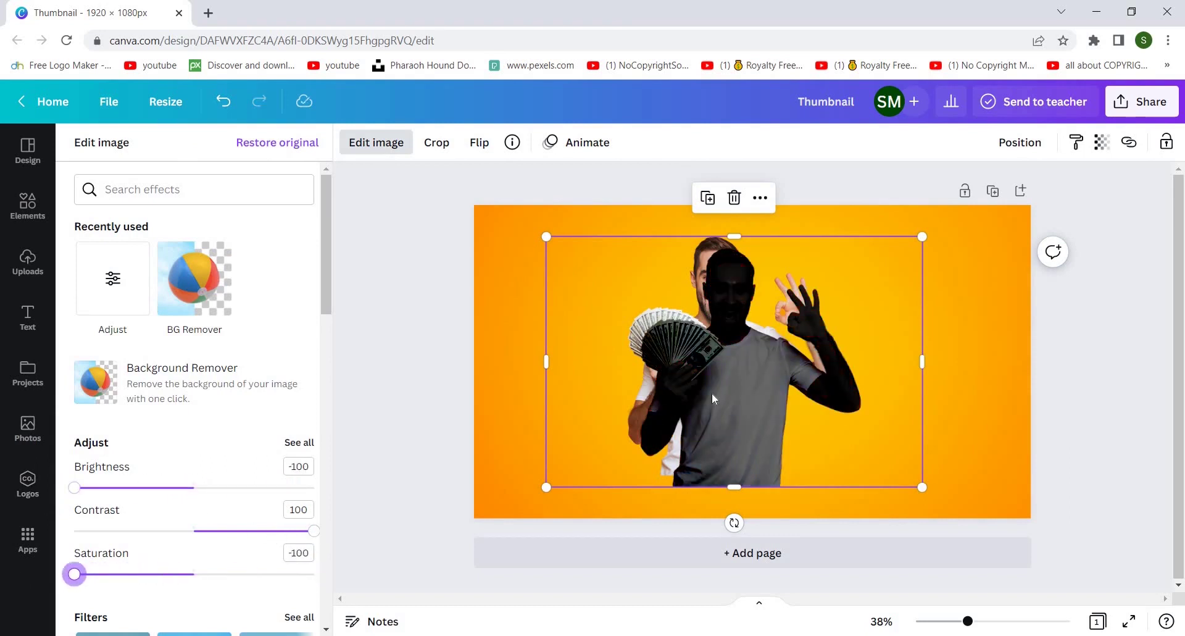
{"action": "left_click", "coordinate": [1020, 142]}
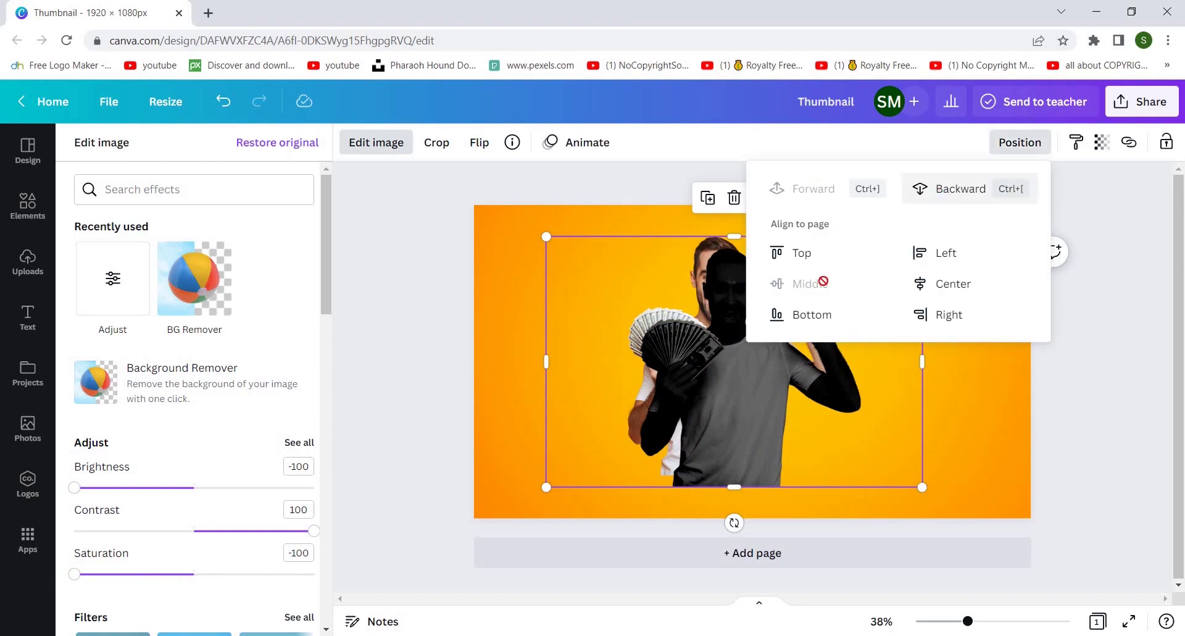
{"action": "left_click", "coordinate": [956, 188]}
Set the front man cutout's brightness to 2 and contrast to about 53, and increase its saturation
{"action": "left_click", "coordinate": [726, 420]}
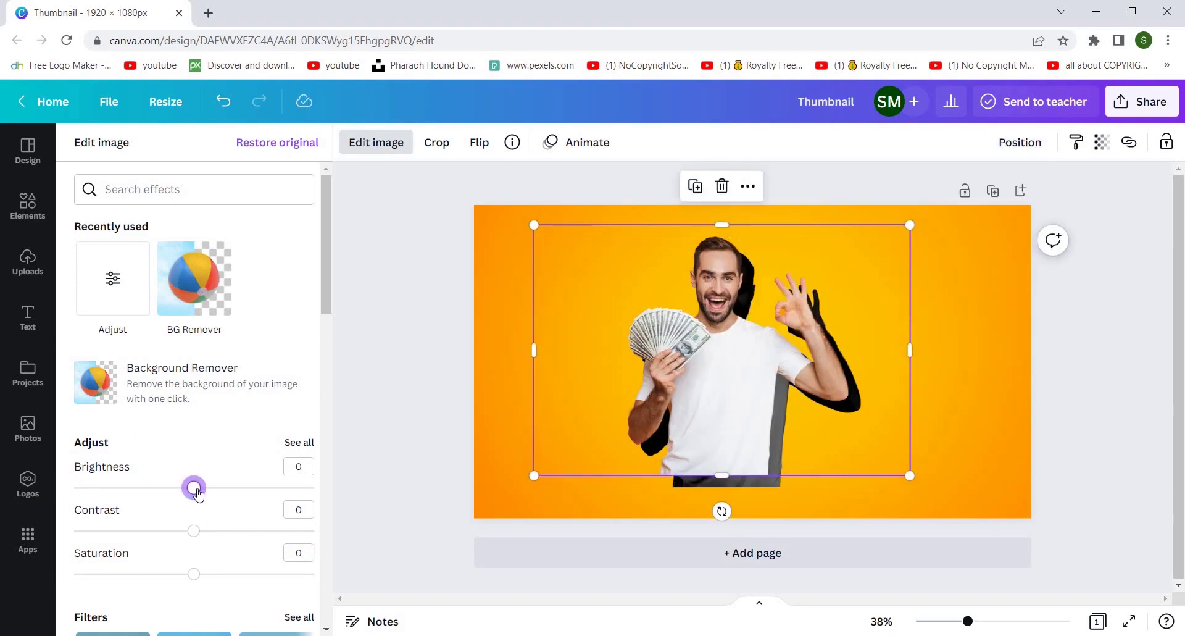
{"action": "mouse_move", "coordinate": [246, 543]}
{"action": "left_mouse_down"}
{"action": "mouse_move", "coordinate": [276, 542]}
{"action": "mouse_move", "coordinate": [263, 549]}
{"action": "left_mouse_up"}
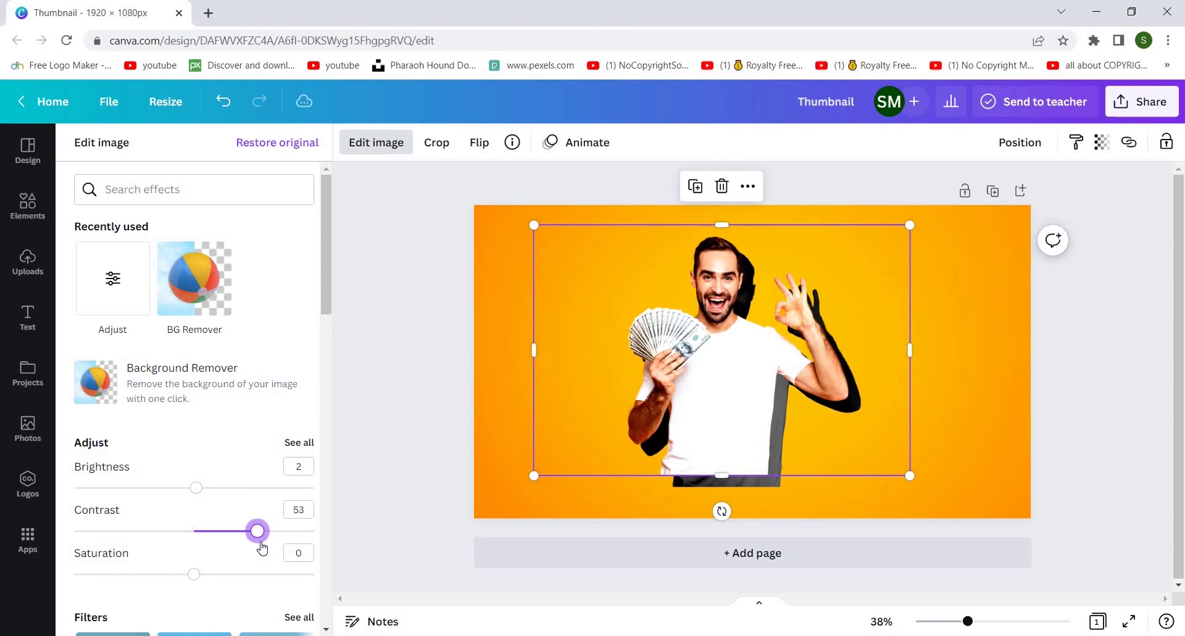
{"action": "left_click_drag", "start_coordinate": [173, 578], "coordinate": [241, 586]}
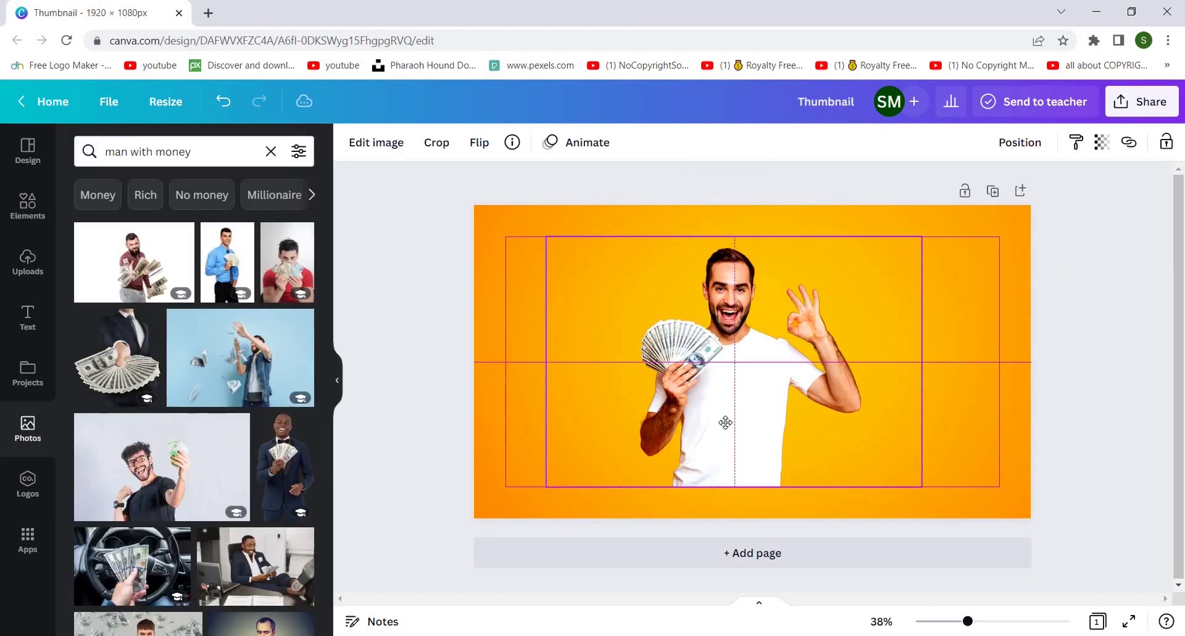
Align the front man over a slightly larger shadow copy so a dark edge surrounds him, and group both cutouts
{"action": "left_click_drag", "start_coordinate": [725, 423], "coordinate": [732, 433]}
{"action": "left_click_drag", "start_coordinate": [552, 245], "coordinate": [552, 272]}
{"action": "left_click_drag", "start_coordinate": [502, 373], "coordinate": [932, 436]}
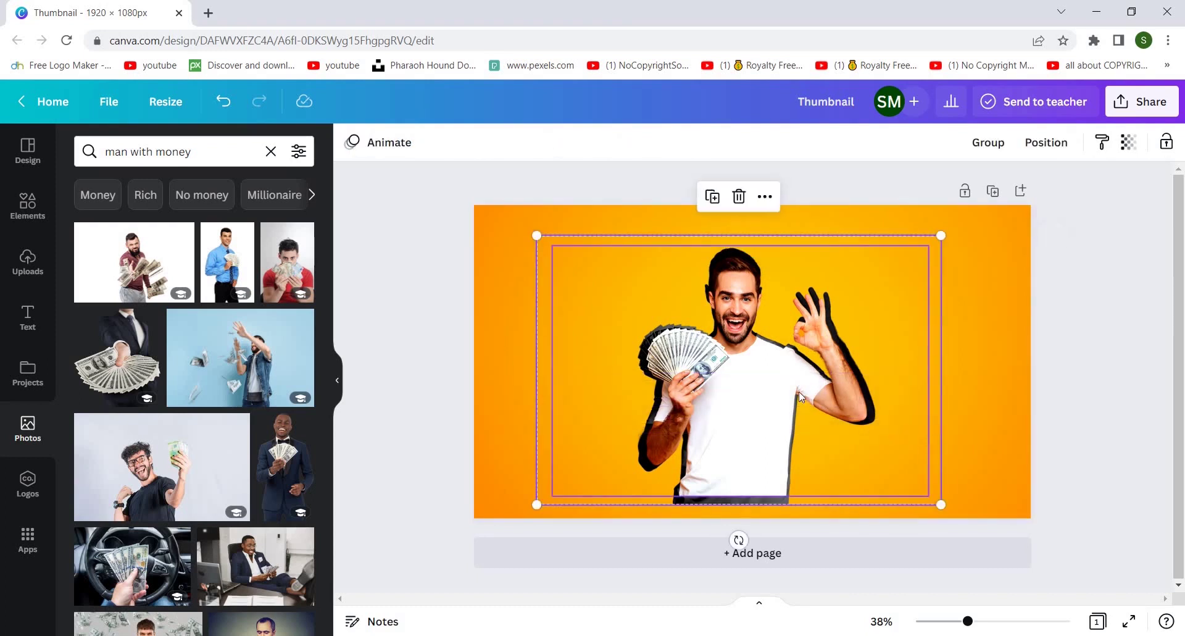
{"action": "left_click", "coordinate": [987, 144]}
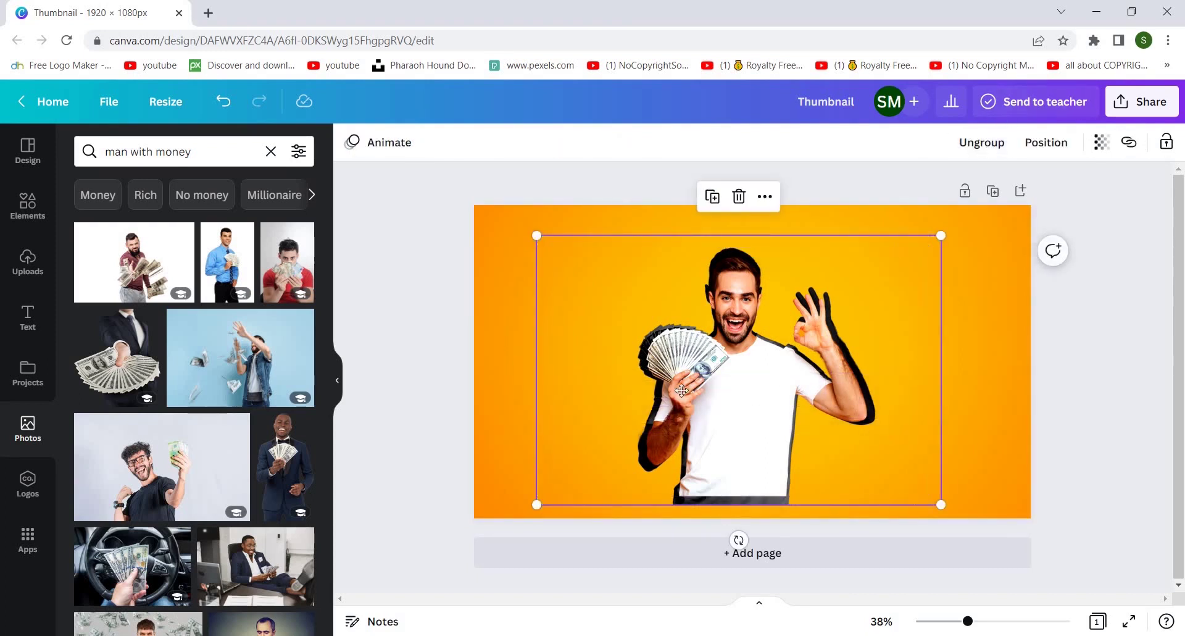
Move the grouped man to the right side of the page and enlarge him to nearly the full page height
{"action": "left_click_drag", "start_coordinate": [679, 388], "coordinate": [827, 388]}
{"action": "left_click_drag", "start_coordinate": [684, 236], "coordinate": [605, 185]}
{"action": "left_click_drag", "start_coordinate": [813, 313], "coordinate": [868, 327]}
{"action": "left_click", "coordinate": [593, 336]}
Add the heading "MONETIZE" in the upper left area of the page and set its font to Montserrat Extra-Bold
{"action": "left_click", "coordinate": [17, 315]}
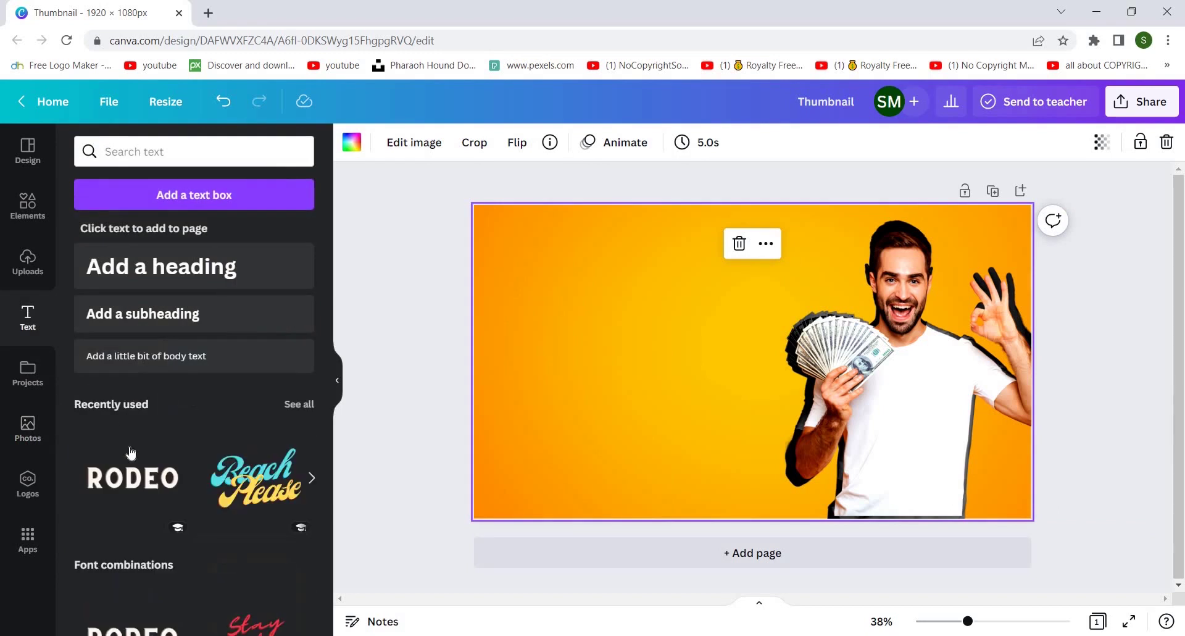
{"action": "scroll", "coordinate": [130, 452], "scroll_direction": "down", "scroll_amount": 3}
{"action": "scroll", "coordinate": [130, 452], "scroll_direction": "down", "scroll_amount": 2}
{"action": "scroll", "coordinate": [185, 267], "scroll_direction": "up", "scroll_amount": 6}
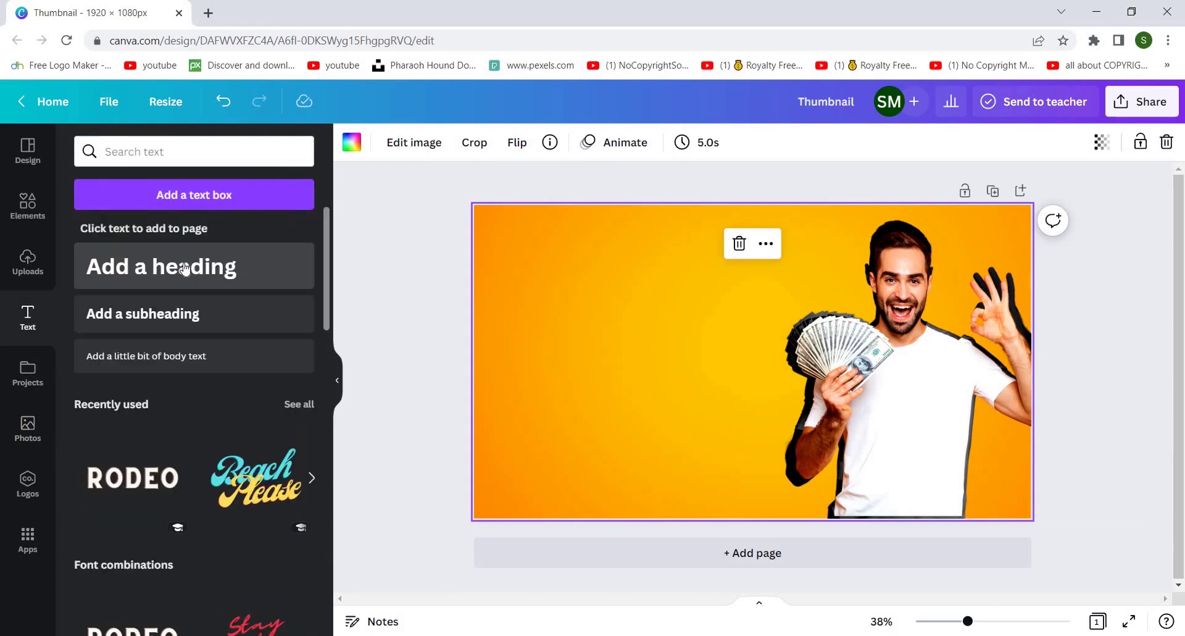
{"action": "left_click", "coordinate": [184, 267]}
{"action": "type", "text": "MONETIZE"}
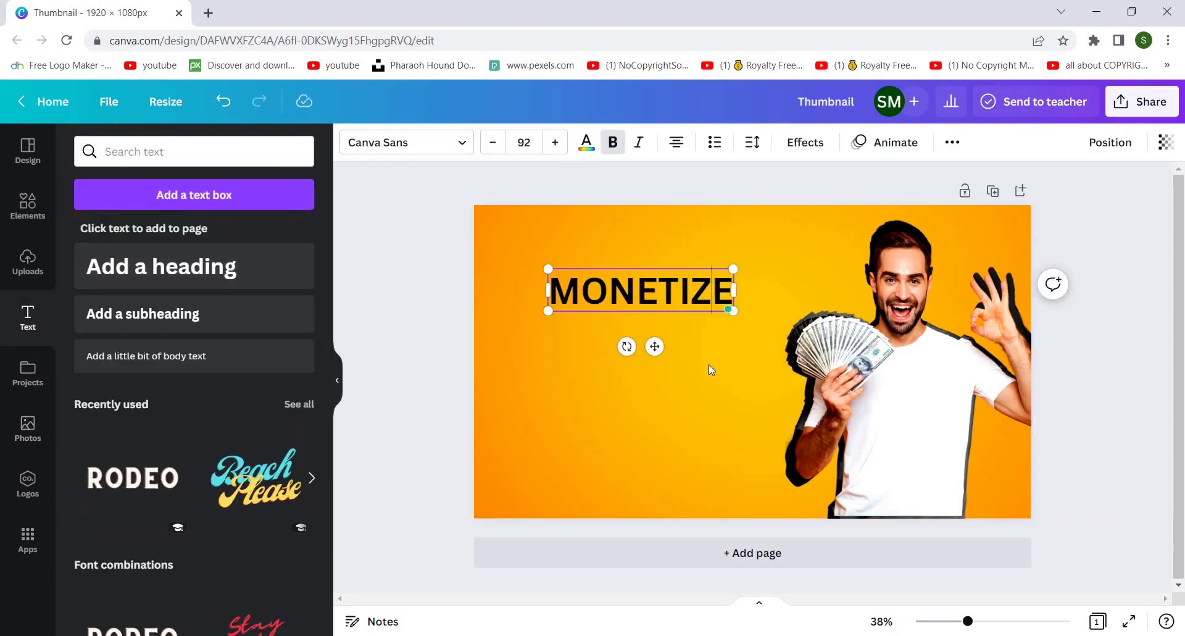
{"action": "left_click", "coordinate": [707, 370]}
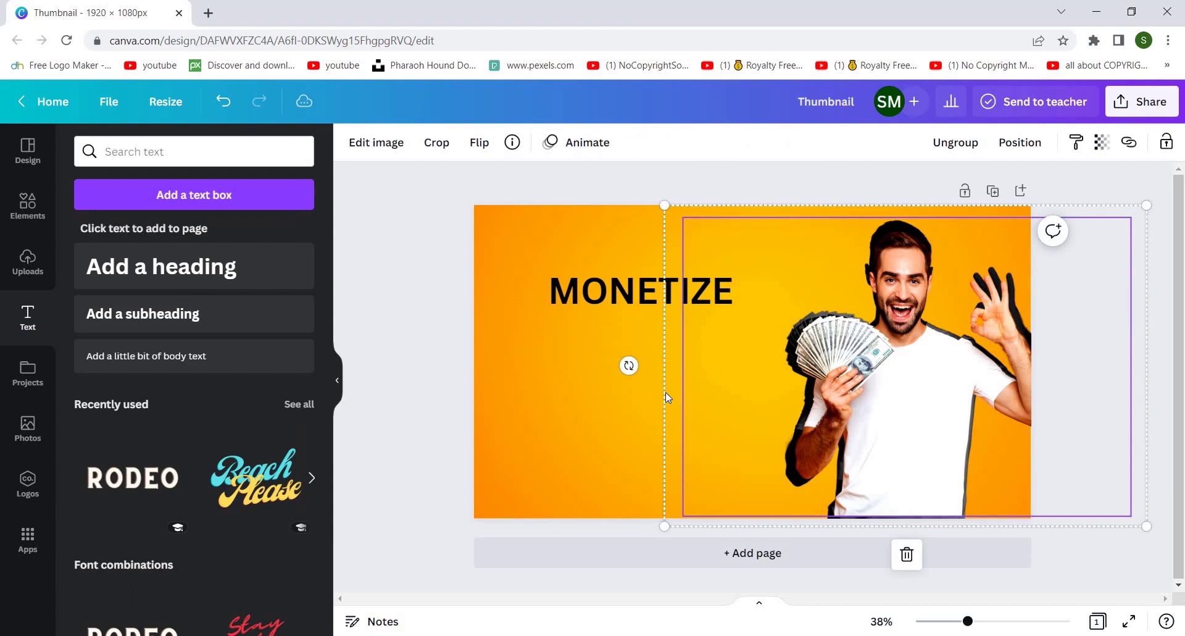
{"action": "left_click", "coordinate": [642, 307]}
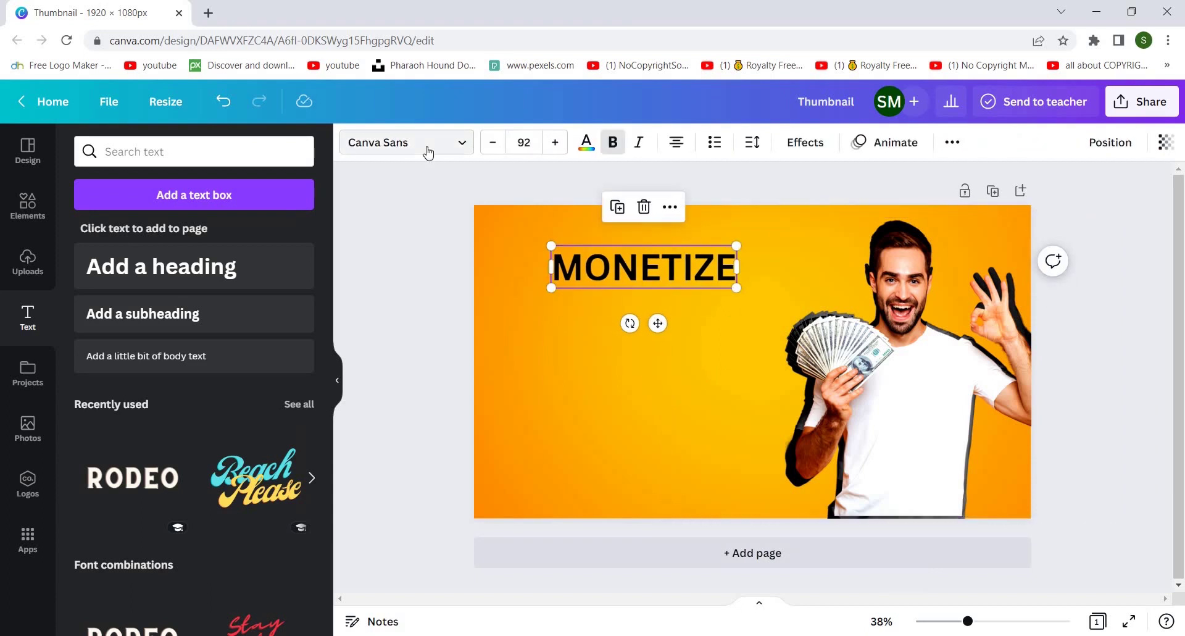
{"action": "left_click", "coordinate": [425, 143]}
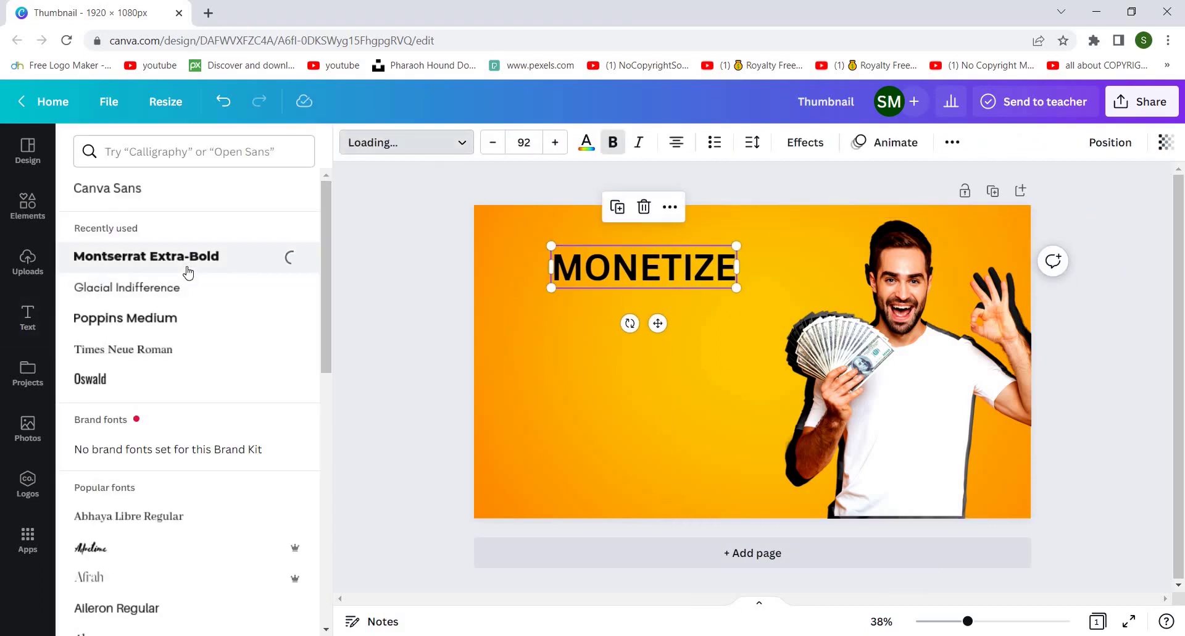
Search the elements for "rectangle" and add the wide, thin solid rectangle graphic to the page
{"action": "left_click", "coordinate": [28, 206]}
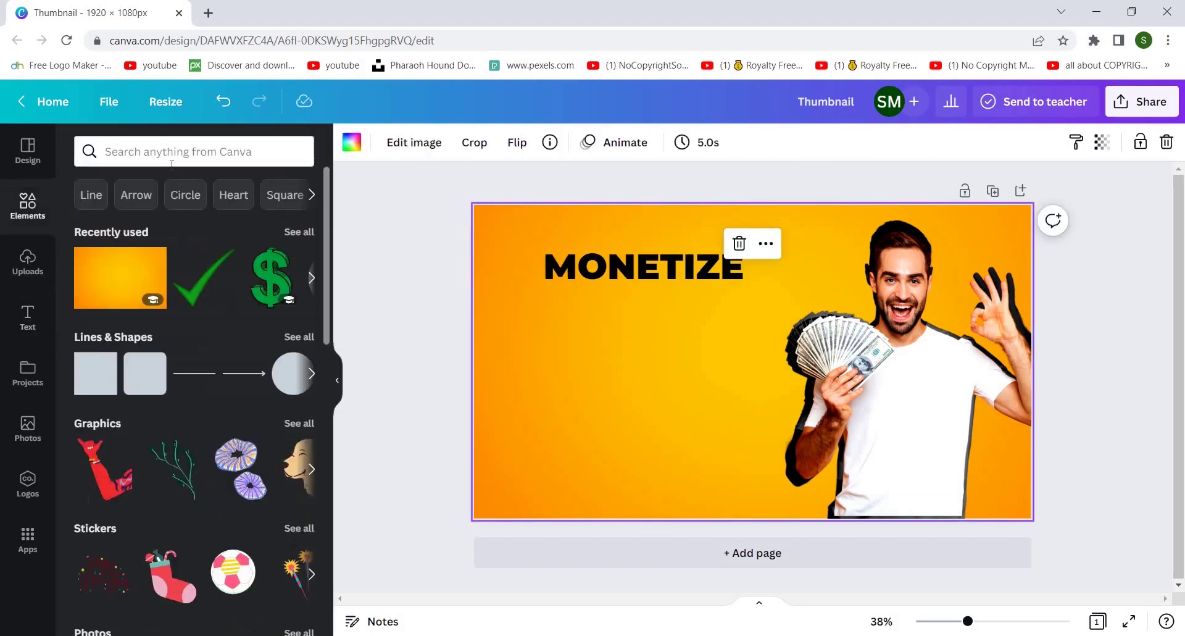
{"action": "left_click", "coordinate": [172, 164]}
{"action": "type", "text": "r"}
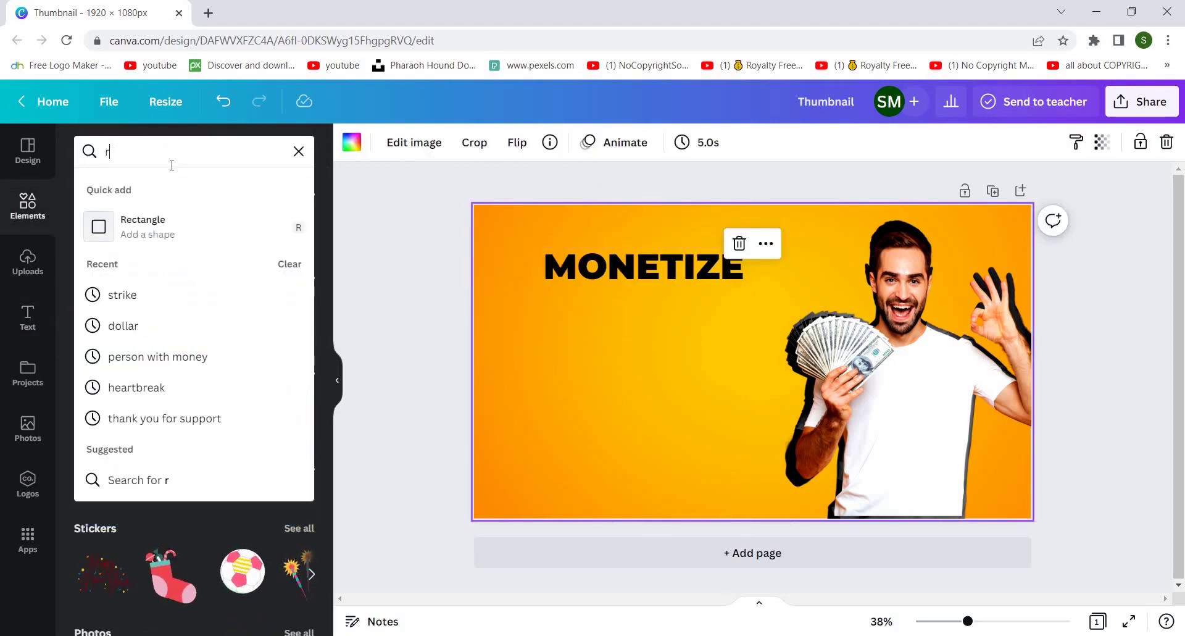
{"action": "type", "text": "ectangle"}
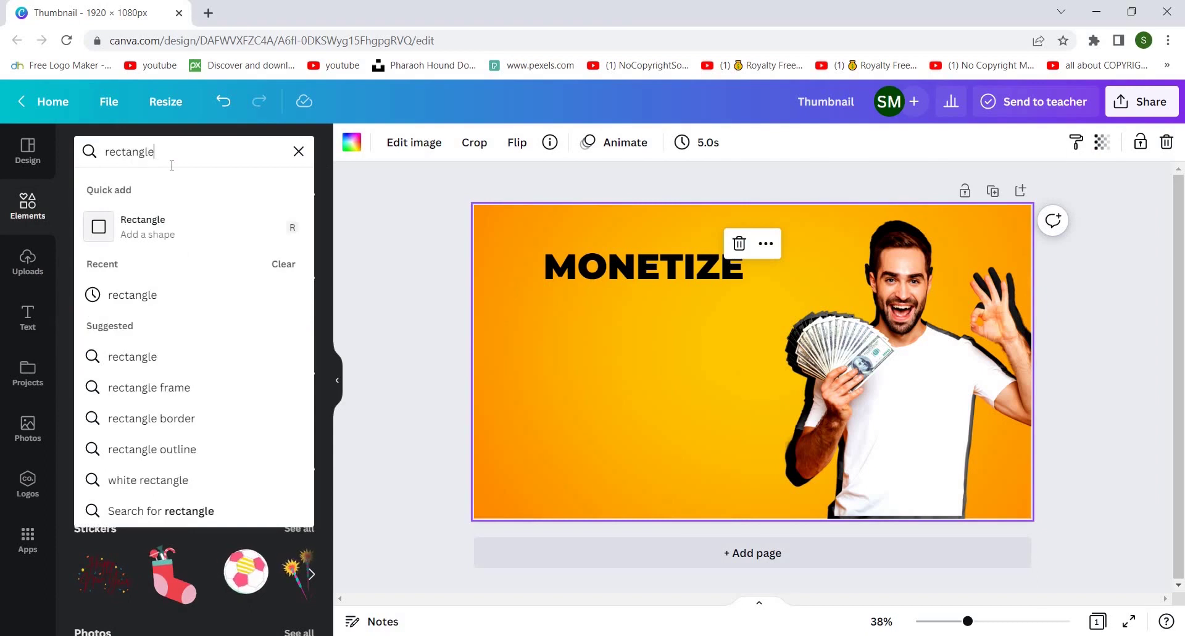
{"action": "key", "text": "Return"}
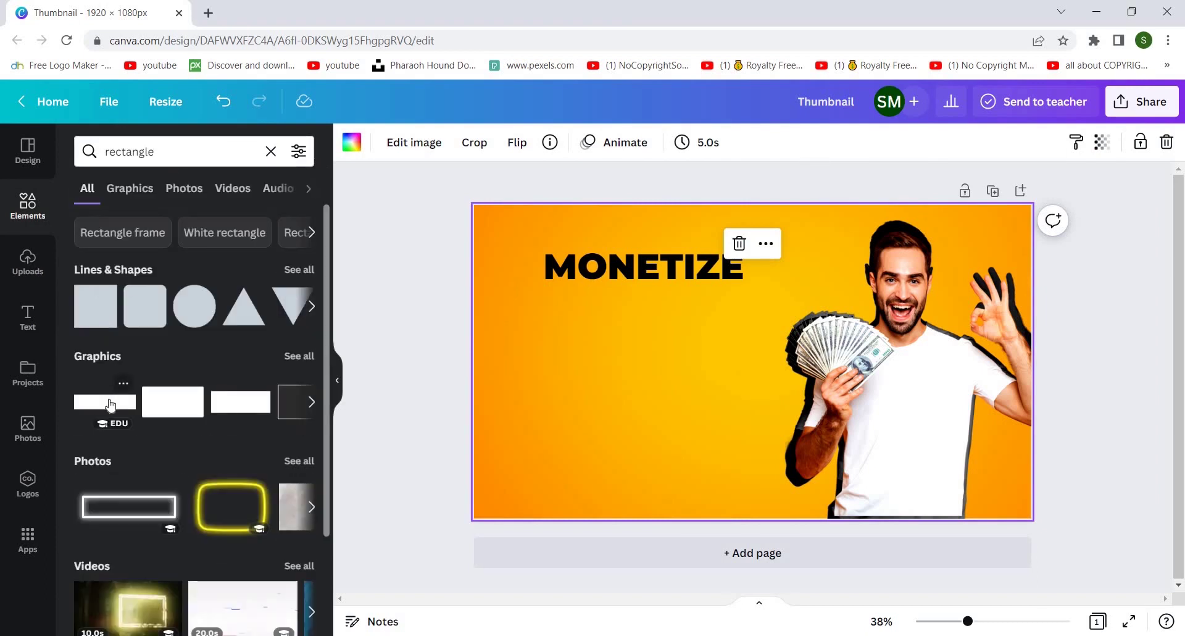
{"action": "left_click", "coordinate": [109, 404]}
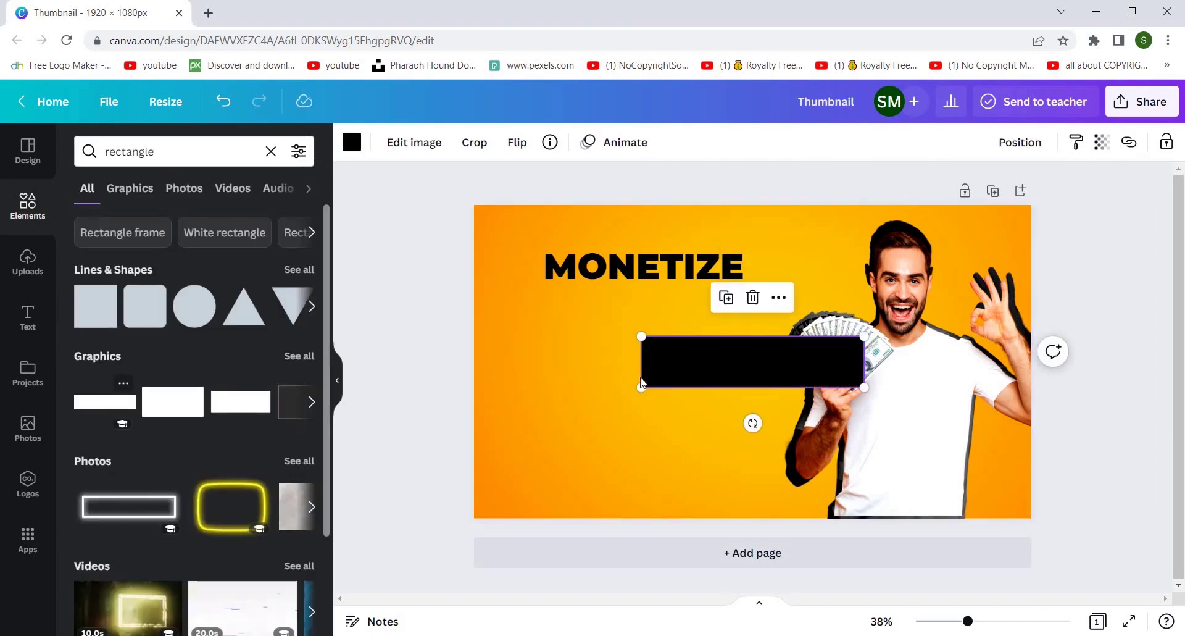
Place the rectangle under the MONETIZE text, recolour it white and center the text on it
{"action": "left_click_drag", "start_coordinate": [562, 341], "coordinate": [563, 321]}
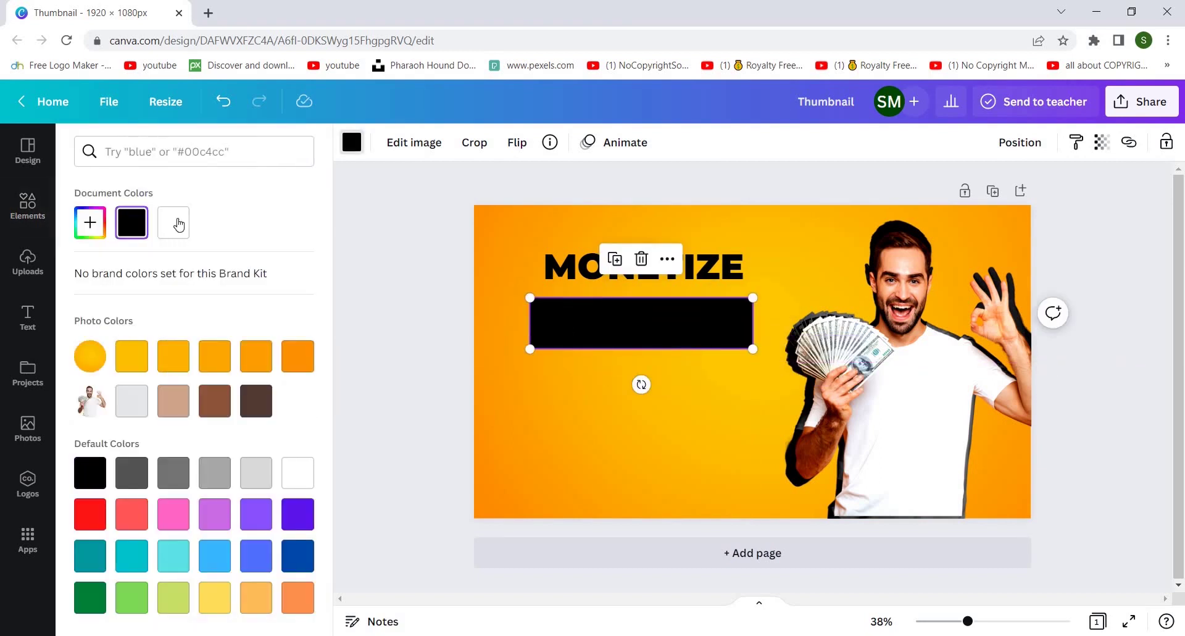
{"action": "left_click", "coordinate": [177, 226]}
{"action": "left_click_drag", "start_coordinate": [568, 267], "coordinate": [571, 322]}
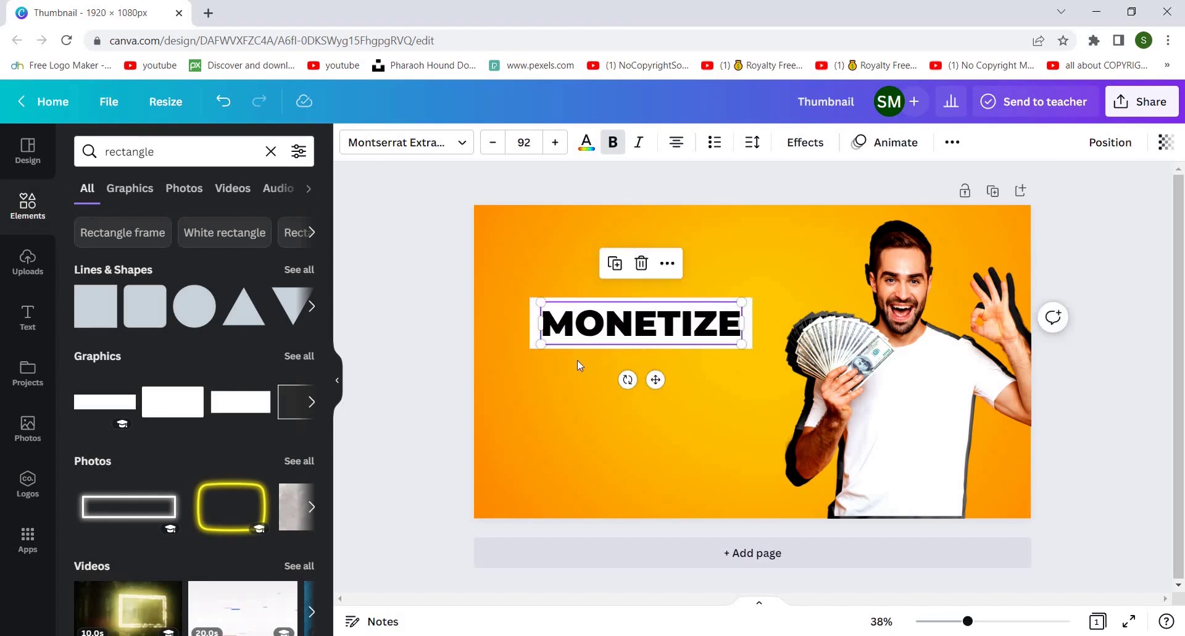
Colour the MONETIZE text red, enlarge it to size 94.3 and group it with the white rectangle
{"action": "left_click", "coordinate": [577, 360]}
{"action": "left_click", "coordinate": [604, 333]}
{"action": "left_click", "coordinate": [596, 146]}
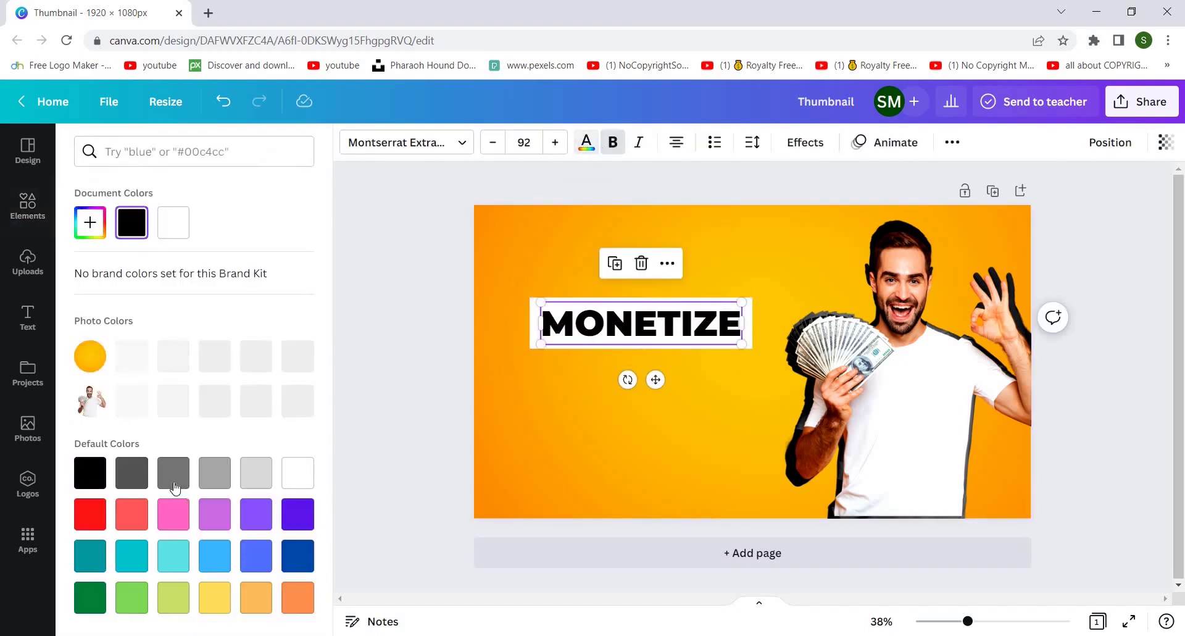
{"action": "left_click", "coordinate": [93, 510]}
{"action": "left_click", "coordinate": [619, 333]}
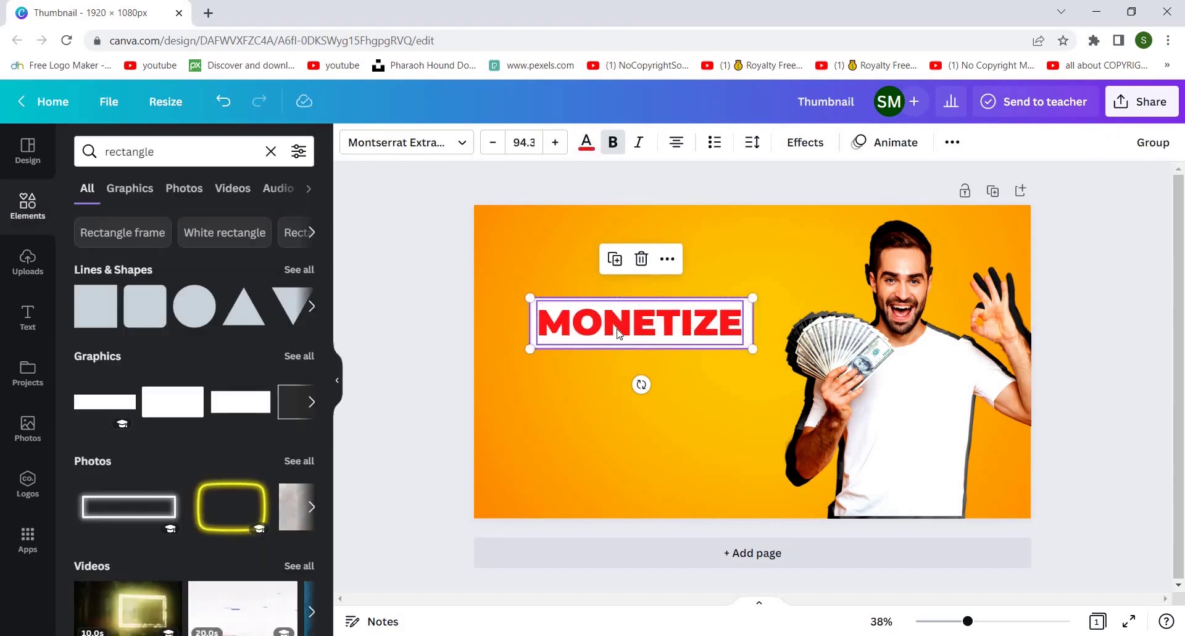
{"action": "left_click", "coordinate": [1152, 145]}
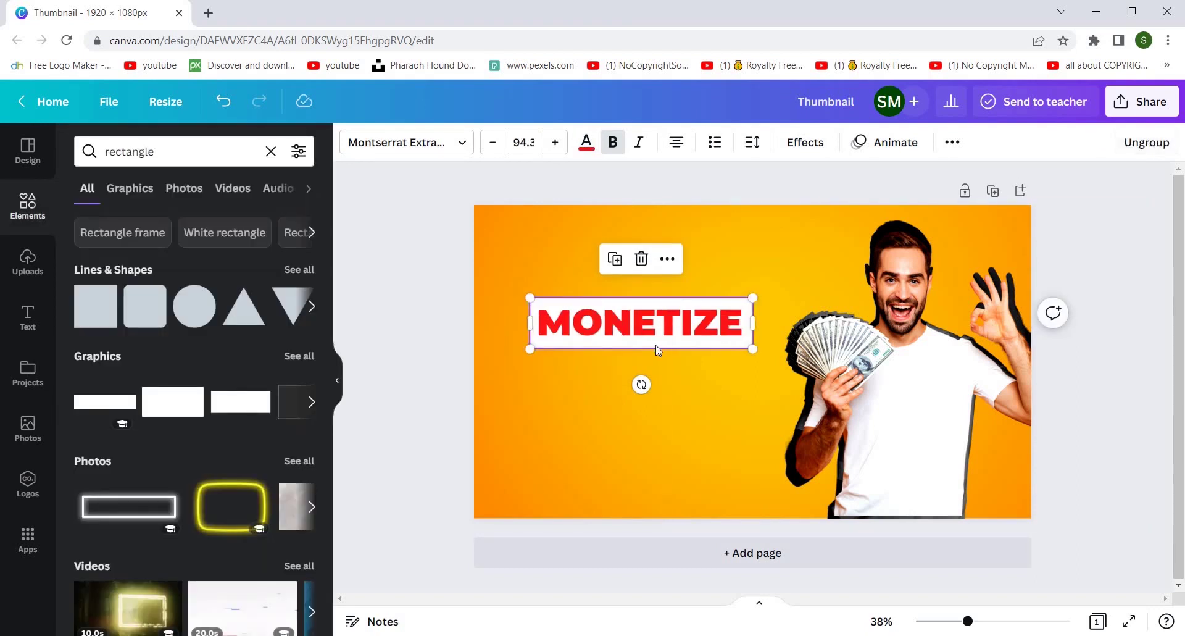
Add a second heading reading "CREATIVE COMMON VIDEOS" below the MONETIZE banner
{"action": "left_click", "coordinate": [27, 318]}
{"action": "left_click", "coordinate": [154, 272]}
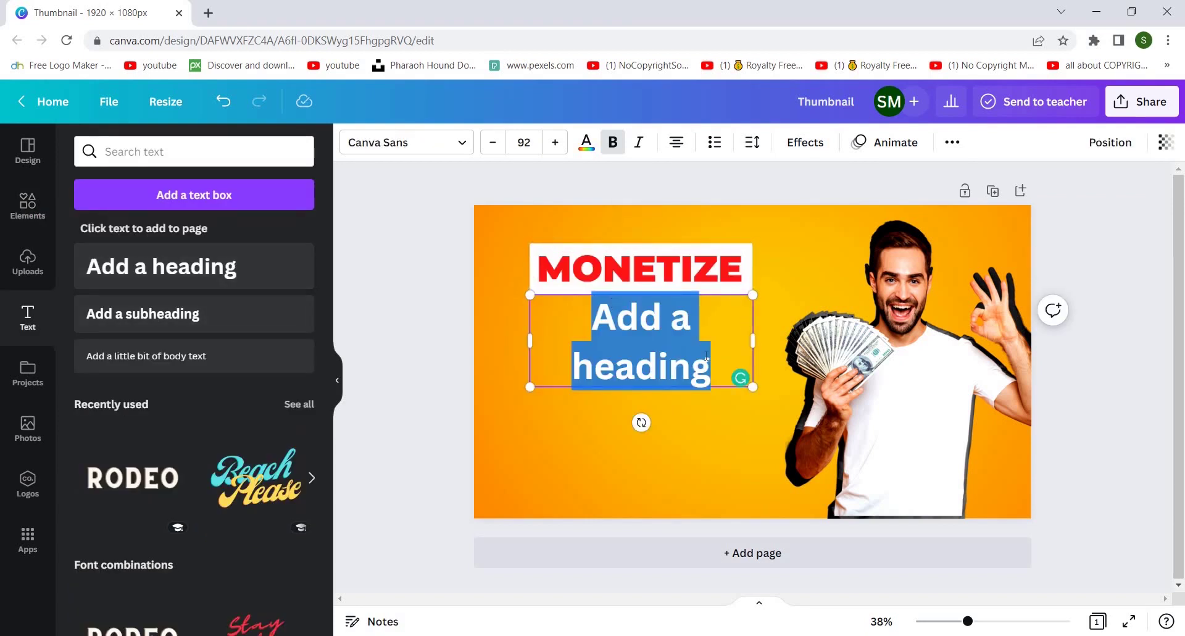
{"action": "type", "text": "CREATIVE COMMON VIDEO"}
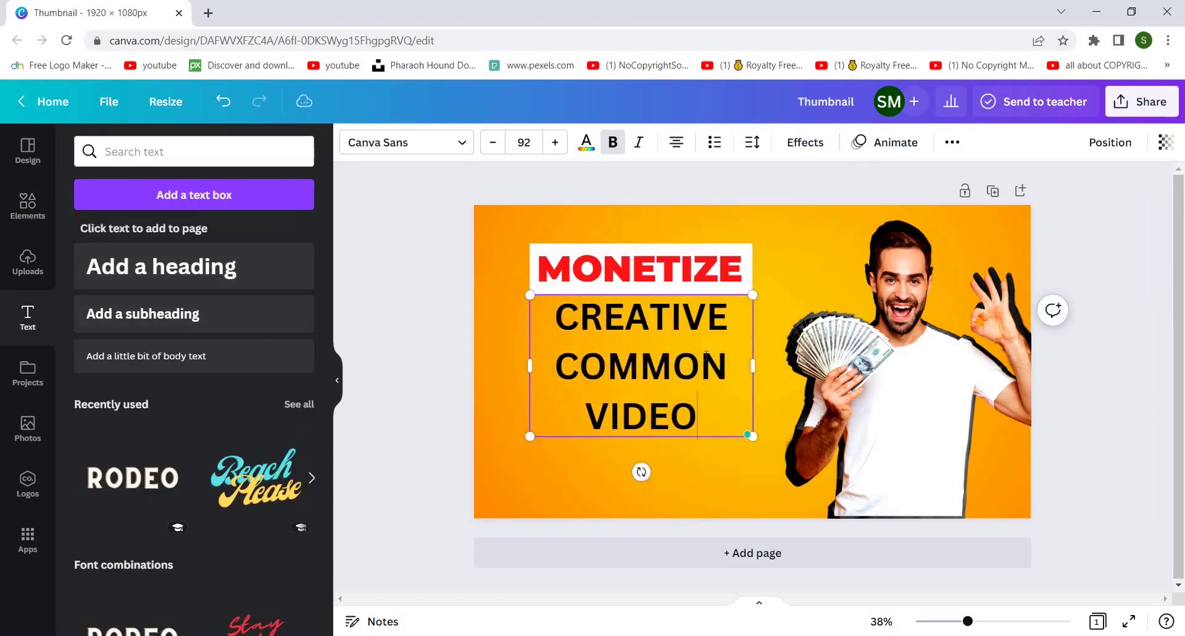
{"action": "type", "text": "S"}
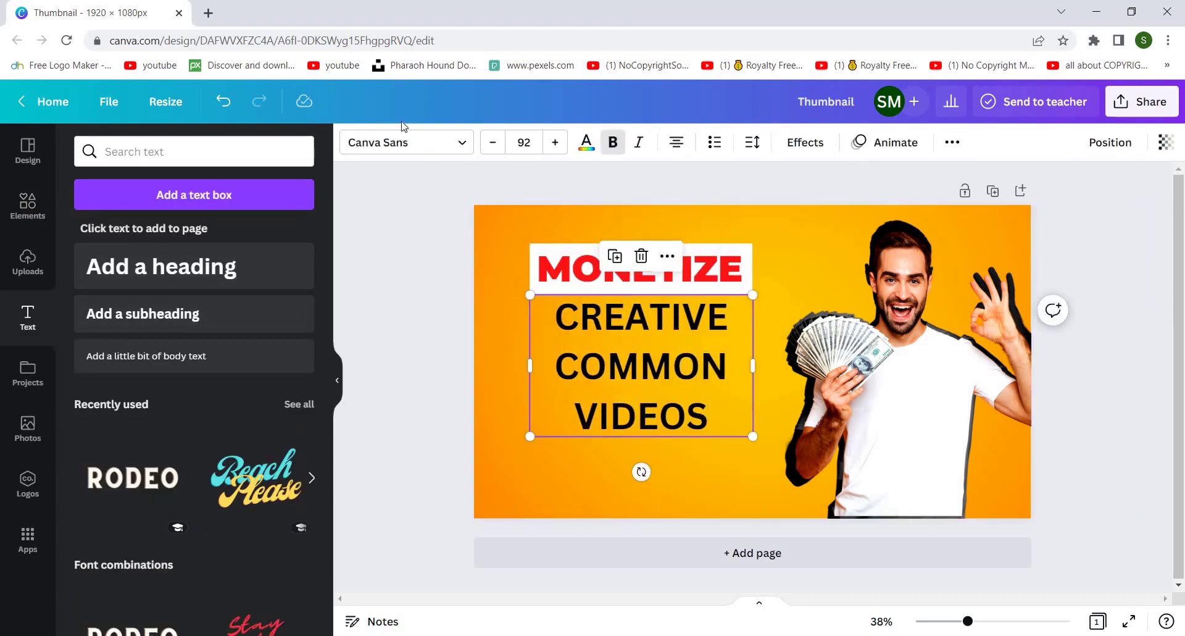
Set the CREATIVE COMMON VIDEOS text to the Norwester font, widen it to size 102 and left-align it
{"action": "left_click", "coordinate": [412, 146]}
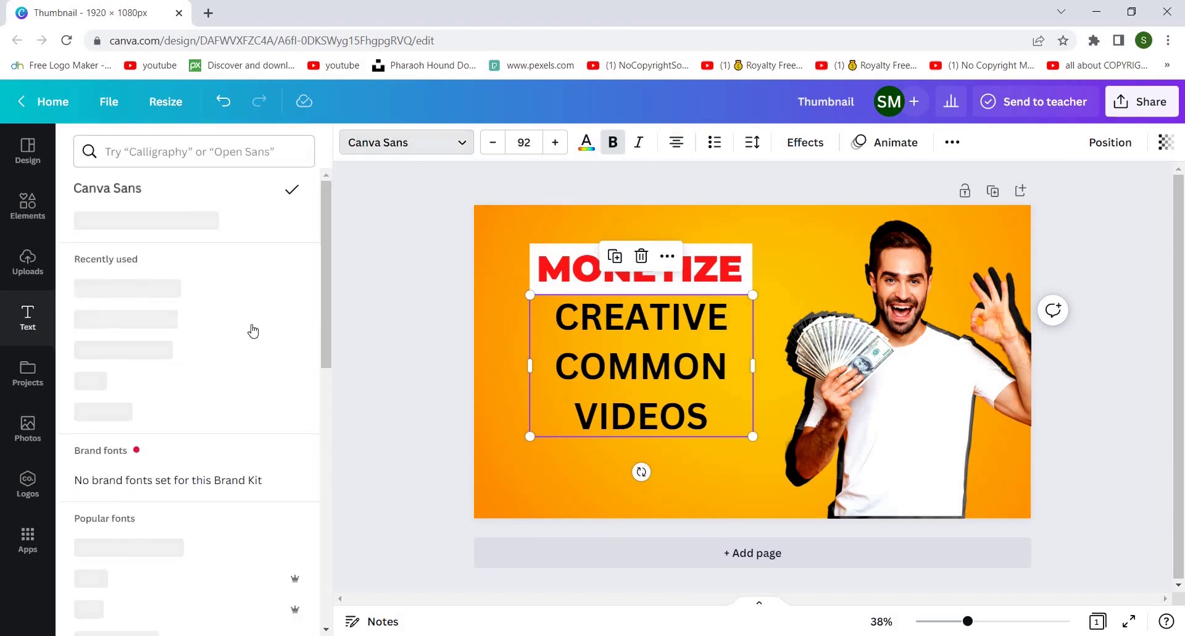
{"action": "left_click", "coordinate": [146, 411]}
{"action": "left_click_drag", "start_coordinate": [530, 294], "coordinate": [498, 298]}
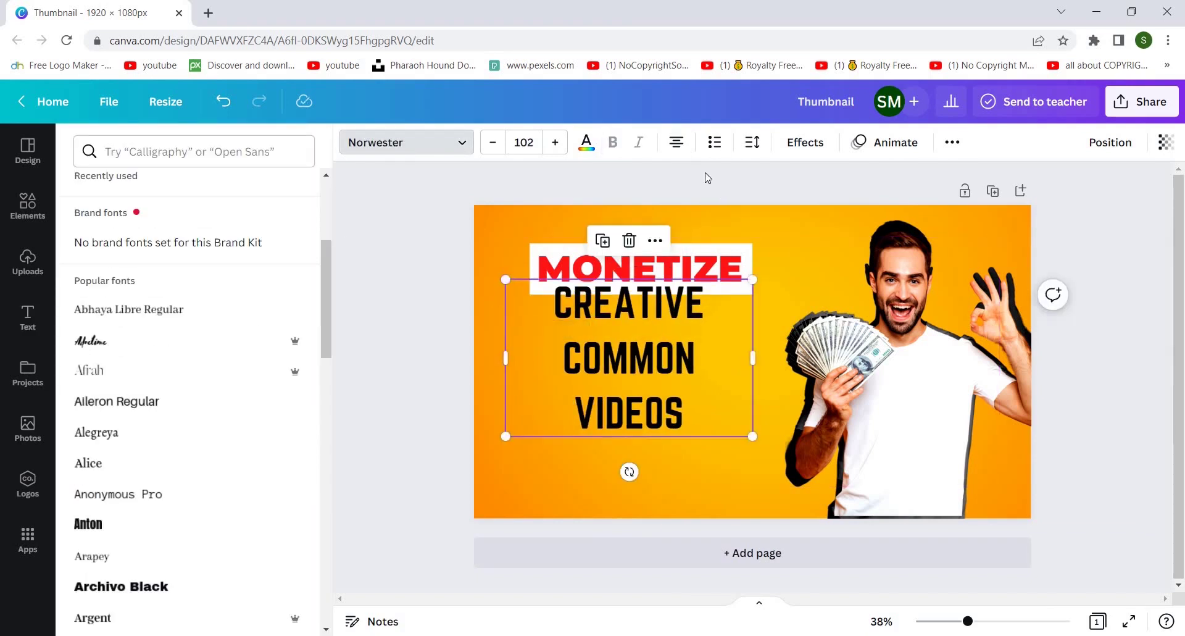
{"action": "left_click", "coordinate": [677, 144]}
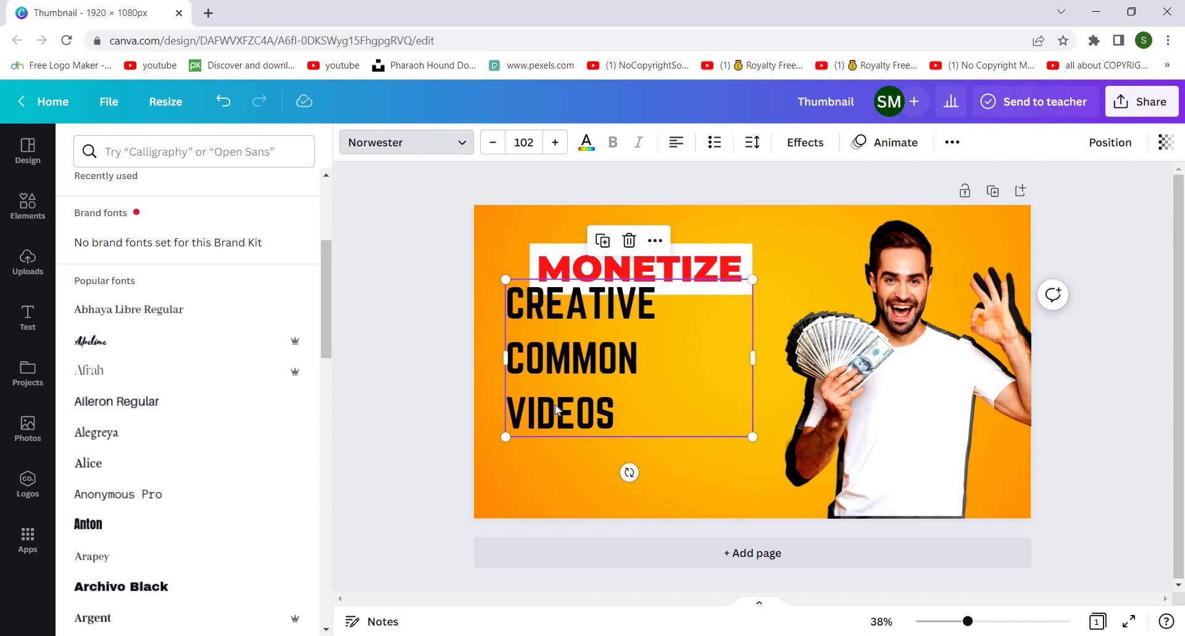
Fit the CREATIVE COMMON VIDEOS text under the banner's left edge at size 104, with letter spacing about -29 and tighter line spacing
{"action": "left_click_drag", "start_coordinate": [556, 410], "coordinate": [581, 431]}
{"action": "left_click_drag", "start_coordinate": [777, 384], "coordinate": [698, 389]}
{"action": "left_click_drag", "start_coordinate": [699, 458], "coordinate": [701, 461]}
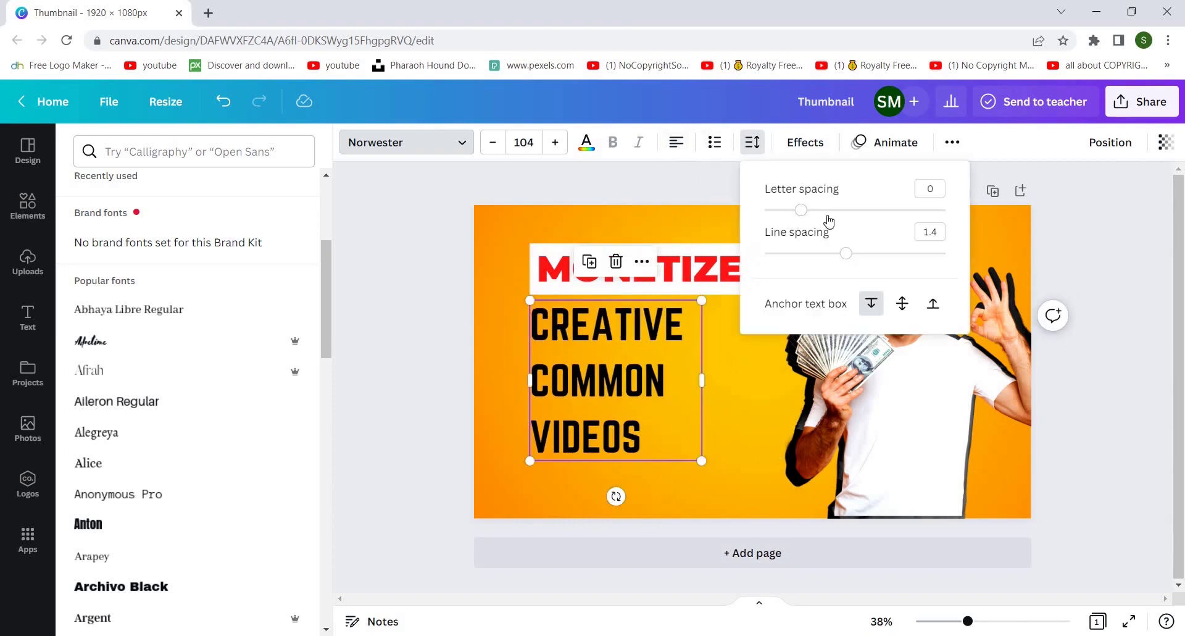
{"action": "mouse_move", "coordinate": [803, 217]}
{"action": "left_mouse_down"}
{"action": "mouse_move", "coordinate": [785, 213]}
{"action": "mouse_move", "coordinate": [797, 215]}
{"action": "left_mouse_up"}
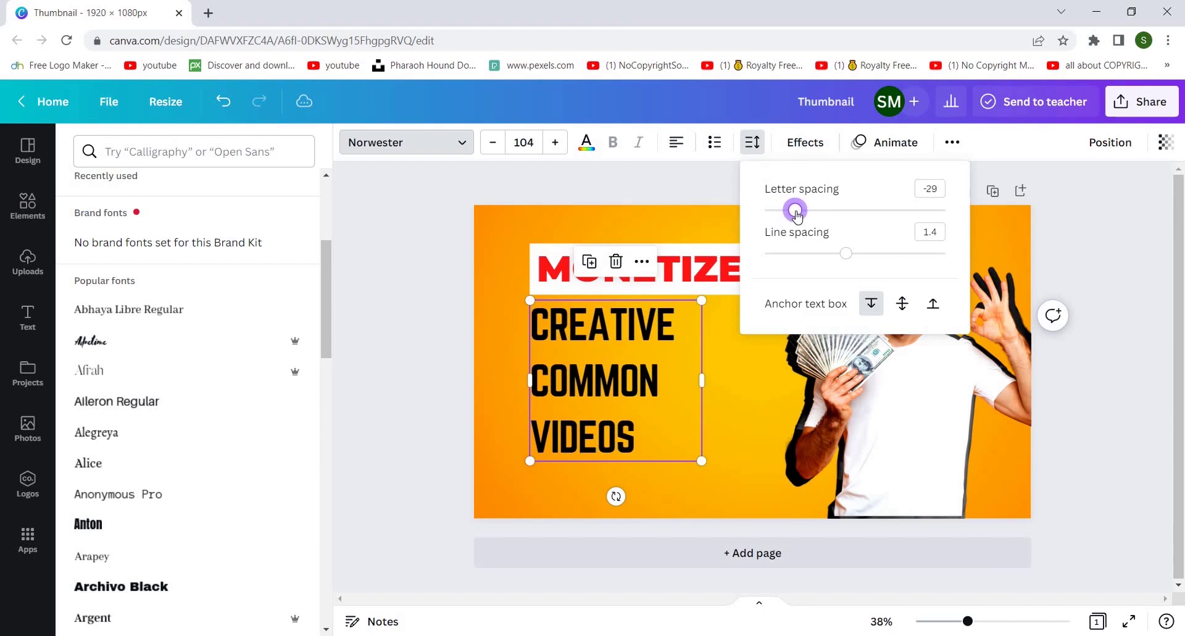
{"action": "left_click_drag", "start_coordinate": [836, 258], "coordinate": [816, 260]}
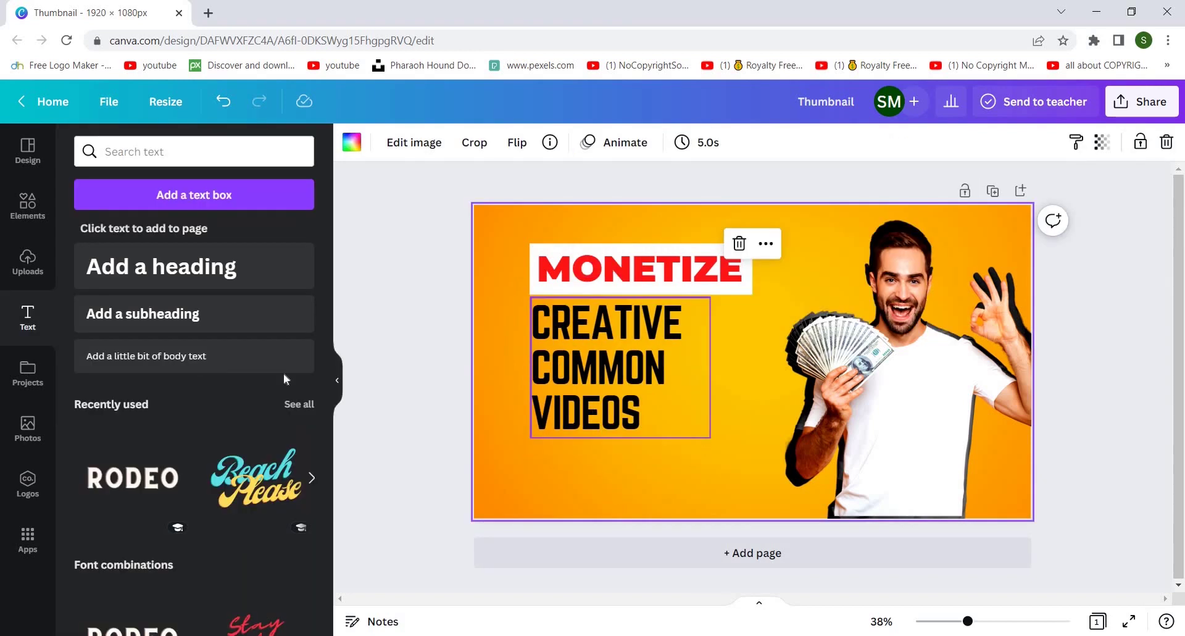
Add a small tilted text reading "IN DETAIL" beside VIDEOS and set it in the Norwester font
{"action": "left_click", "coordinate": [284, 365]}
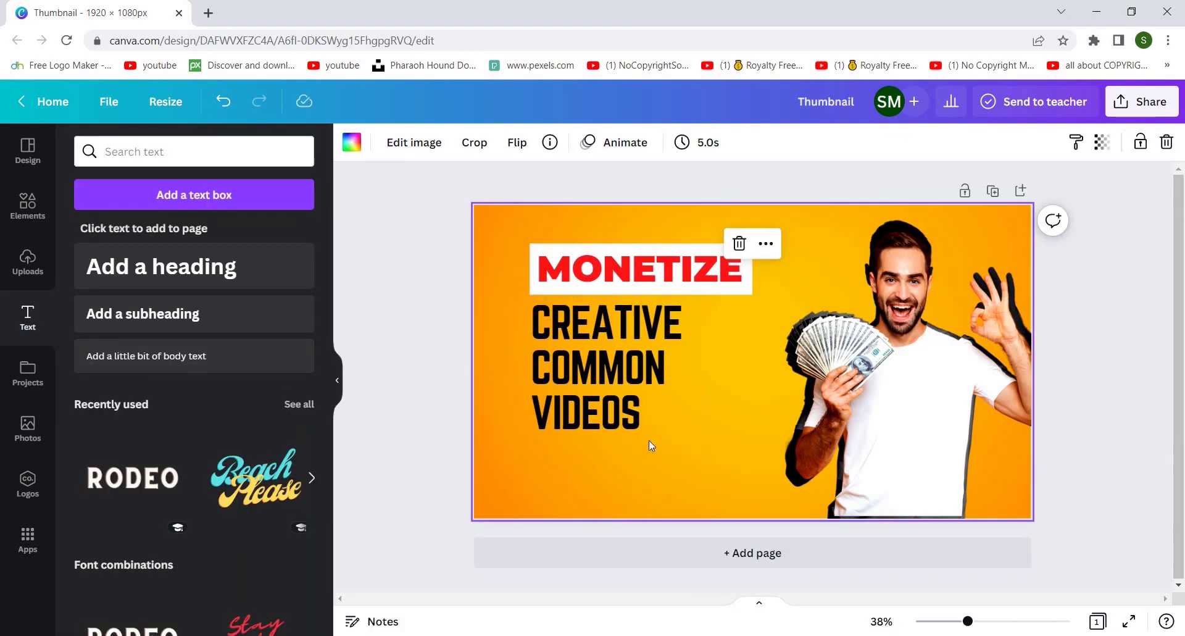
{"action": "type", "text": "IN DETAIL"}
{"action": "left_click_drag", "start_coordinate": [767, 404], "coordinate": [696, 448]}
{"action": "left_click", "coordinate": [431, 143]}
{"action": "left_click", "coordinate": [104, 250]}
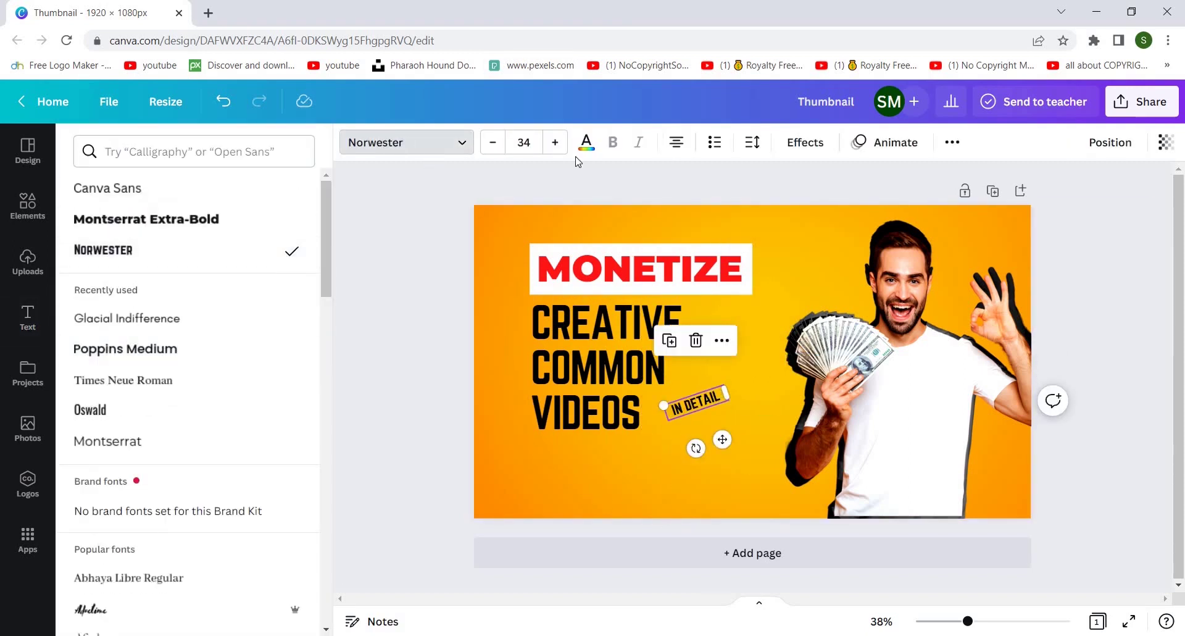
Colour the IN DETAIL text white and enlarge it to size 39.9
{"action": "left_click", "coordinate": [586, 142]}
{"action": "left_click", "coordinate": [211, 222]}
{"action": "left_click_drag", "start_coordinate": [662, 406], "coordinate": [653, 406]}
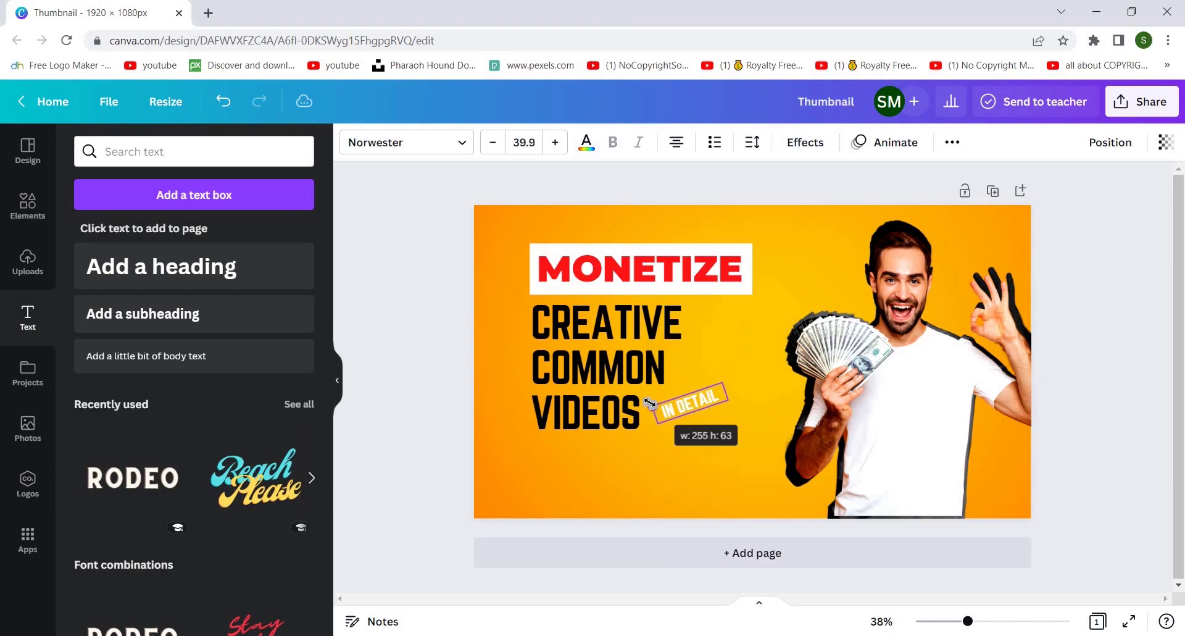
Apply the Glitch effect to CREATIVE COMMON VIDEOS and MONETIZE, and enlarge IN DETAIL to size 50.8
{"action": "left_click", "coordinate": [827, 153]}
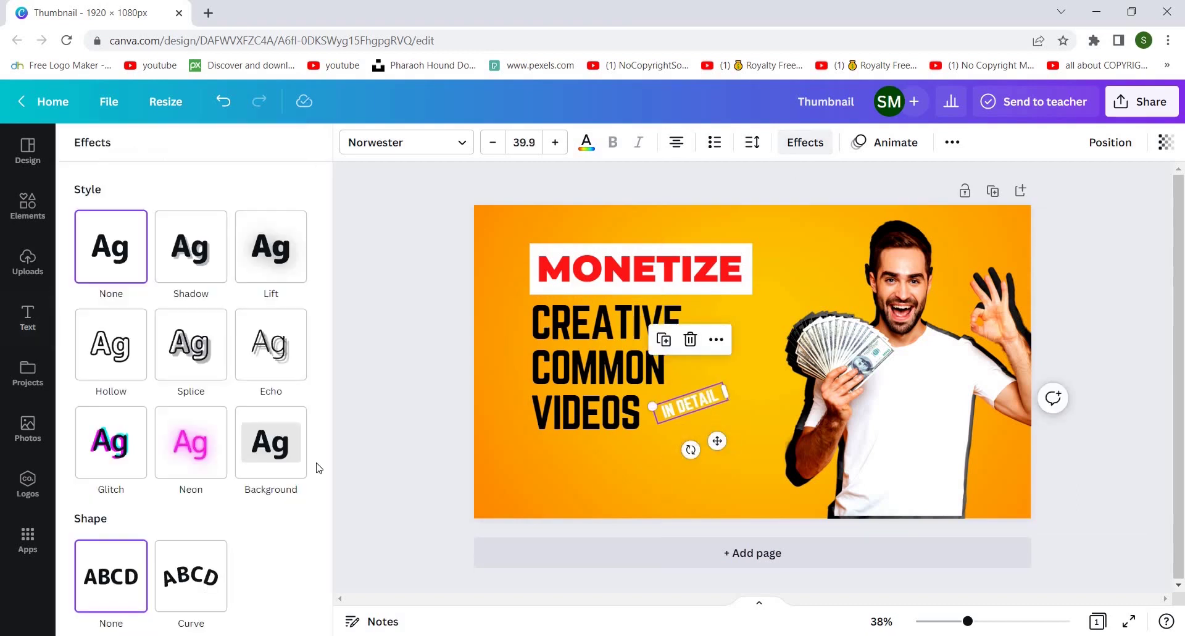
{"action": "left_click", "coordinate": [119, 456]}
{"action": "left_click", "coordinate": [118, 458]}
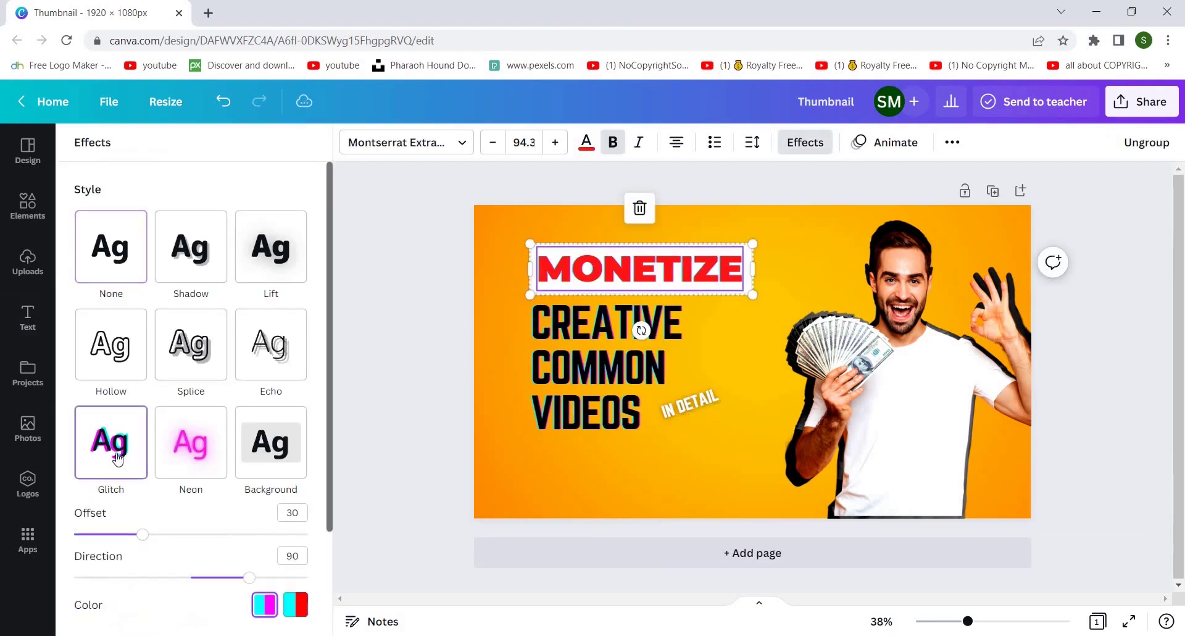
{"action": "left_click", "coordinate": [601, 491]}
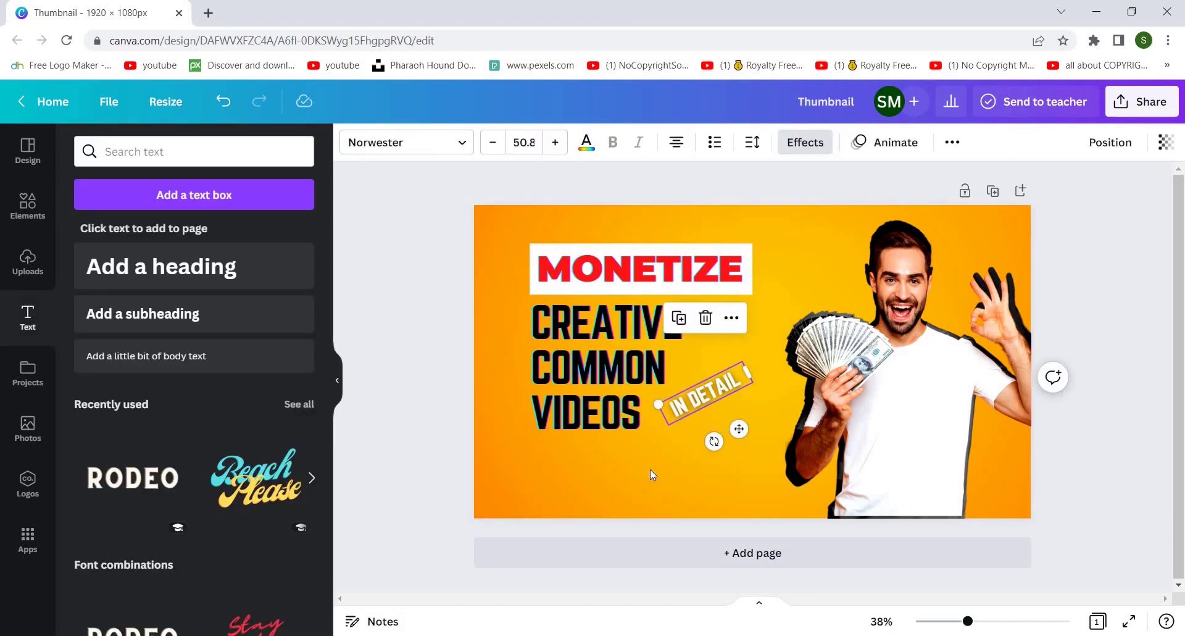
{"action": "left_click", "coordinate": [650, 469]}
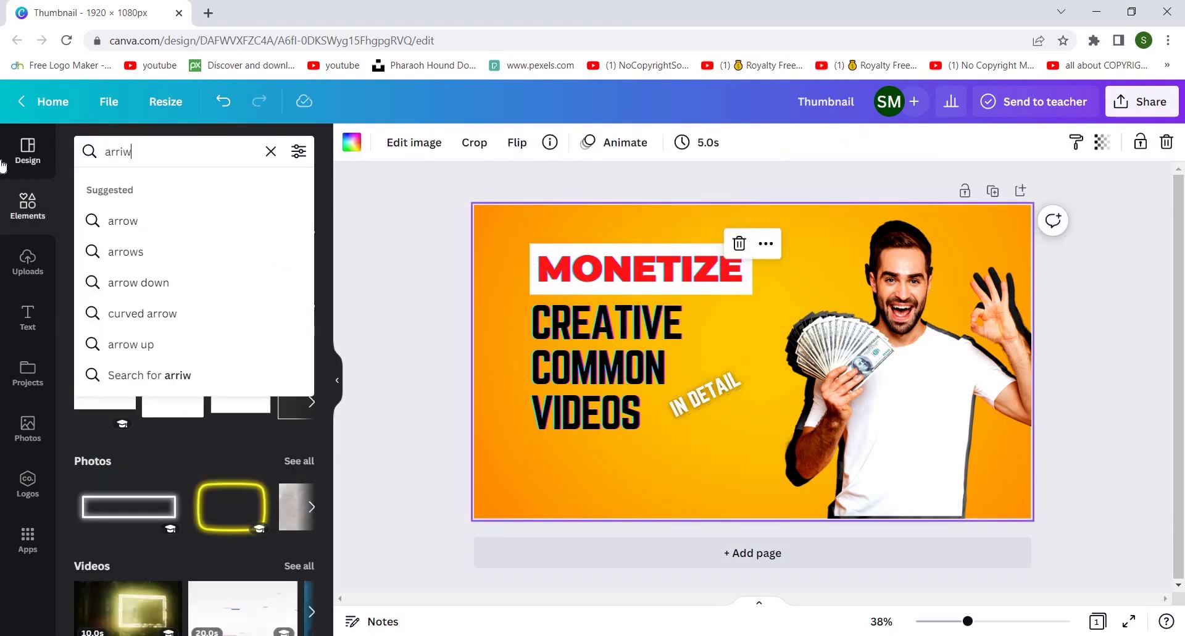
Search the elements for "arrows", add the thick white curved arrow graphic and rotate it clockwise
{"action": "type", "text": "s"}
{"action": "key", "text": "BackSpace"}
{"action": "key", "text": "BackSpace"}
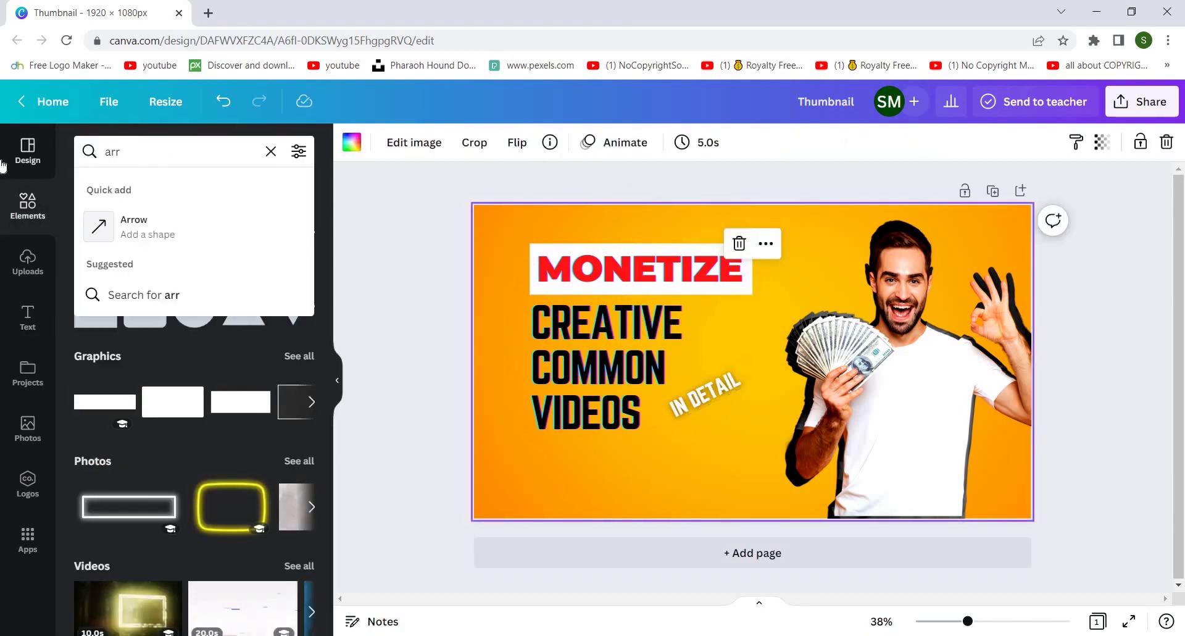
{"action": "type", "text": "ows"}
{"action": "key", "text": "Return"}
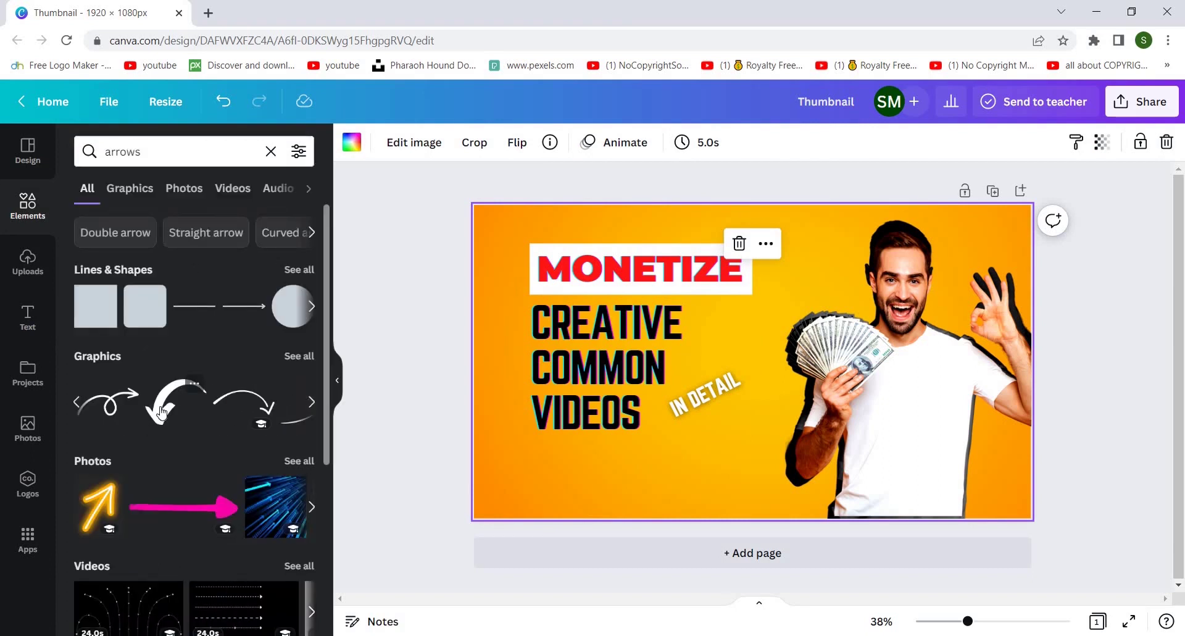
{"action": "left_click", "coordinate": [165, 412]}
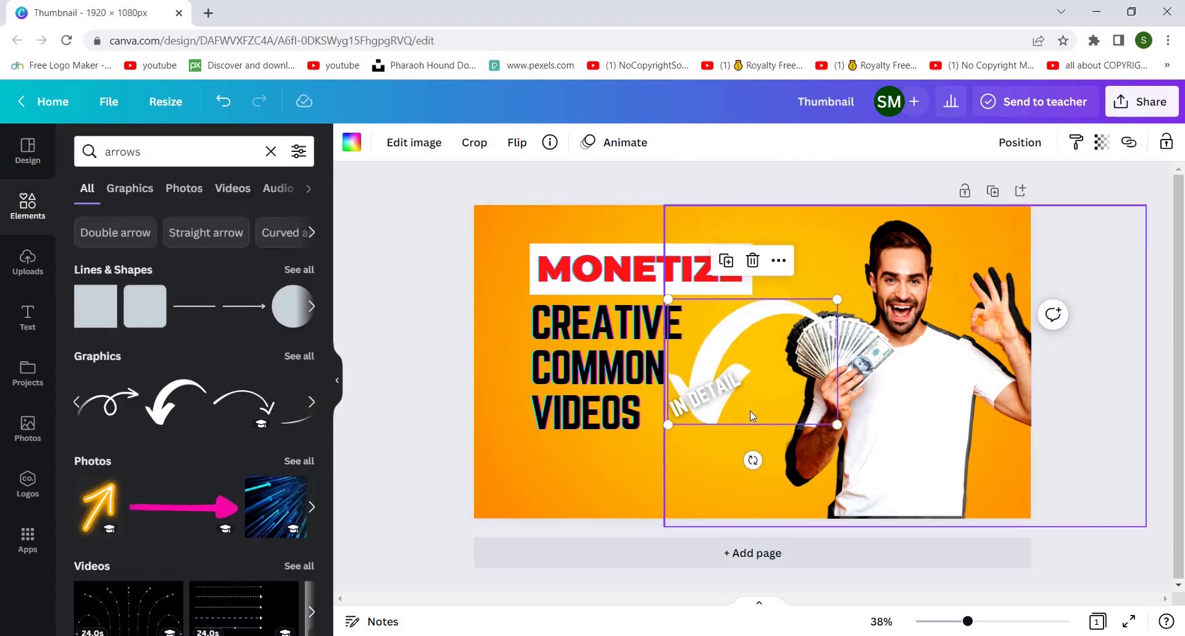
{"action": "left_click_drag", "start_coordinate": [758, 416], "coordinate": [684, 491]}
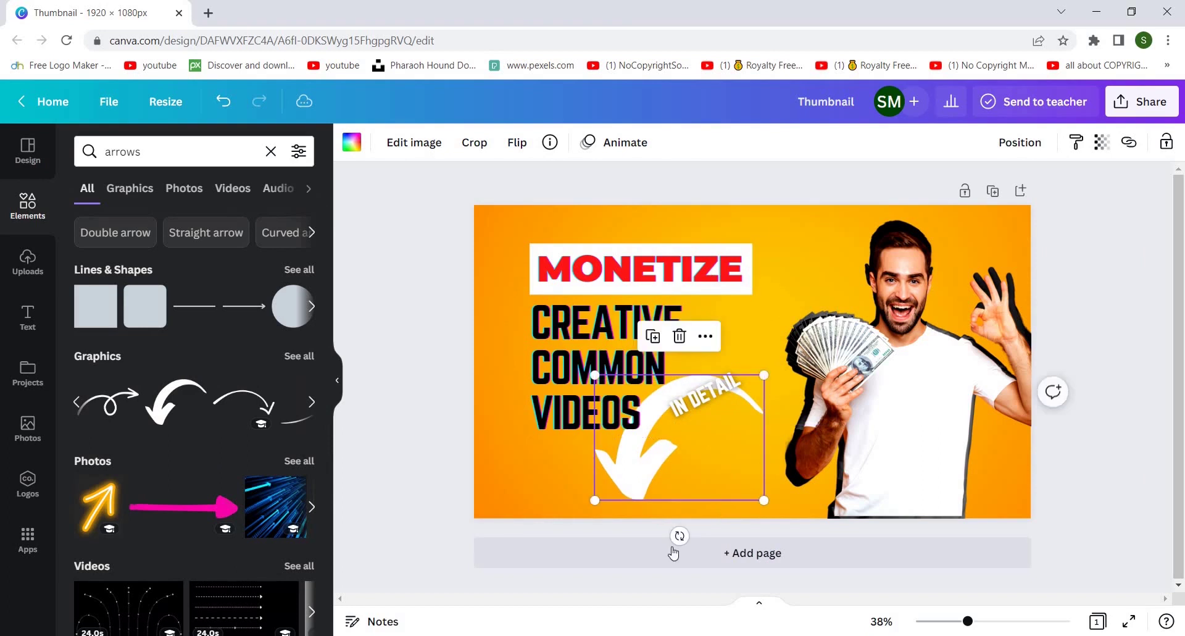
{"action": "left_click_drag", "start_coordinate": [680, 535], "coordinate": [642, 530]}
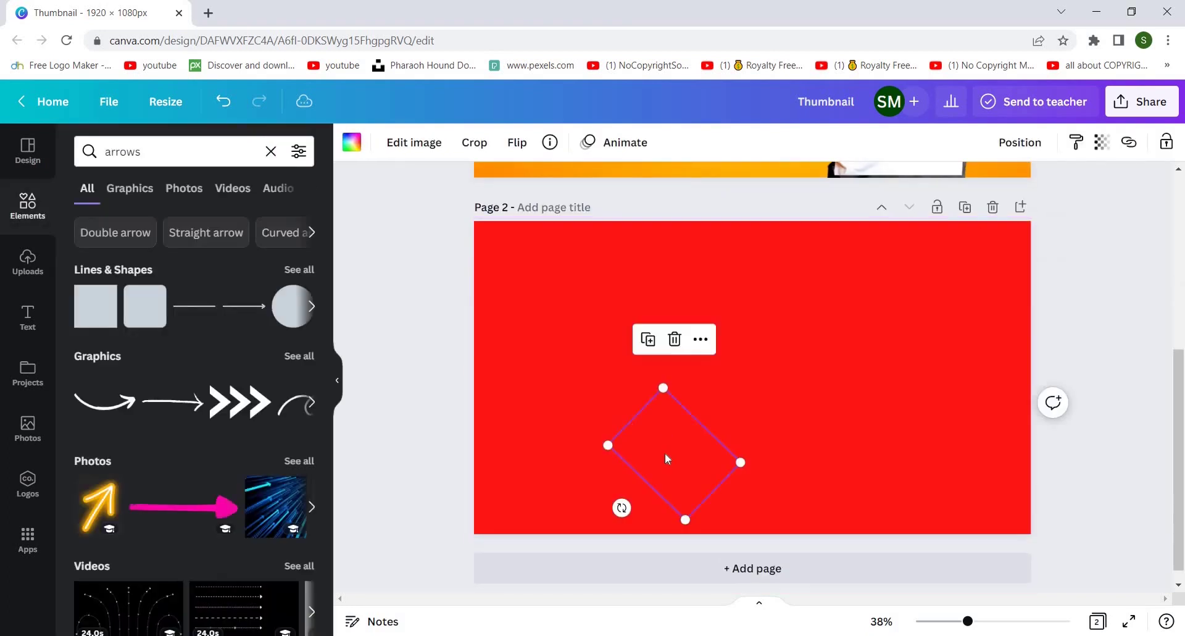
Duplicate the white curved arrow on the red second page and colour the copy black
{"action": "key", "text": "ctrl+d"}
{"action": "left_click_drag", "start_coordinate": [723, 385], "coordinate": [737, 398]}
{"action": "left_click", "coordinate": [412, 145]}
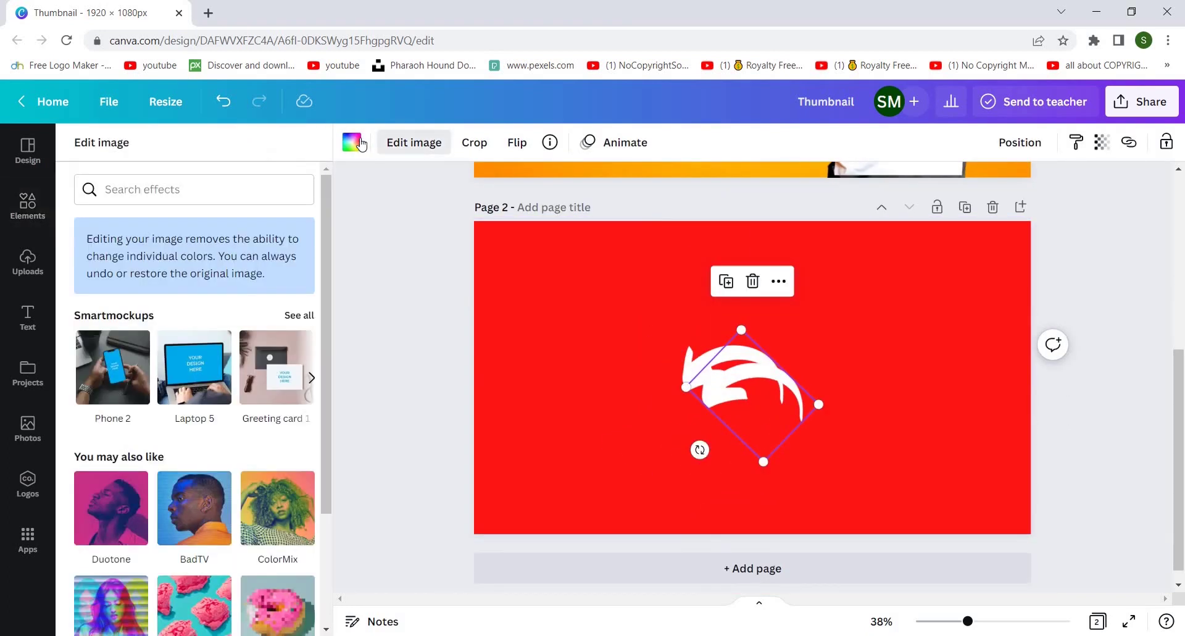
{"action": "left_click", "coordinate": [353, 143]}
{"action": "left_click", "coordinate": [137, 227]}
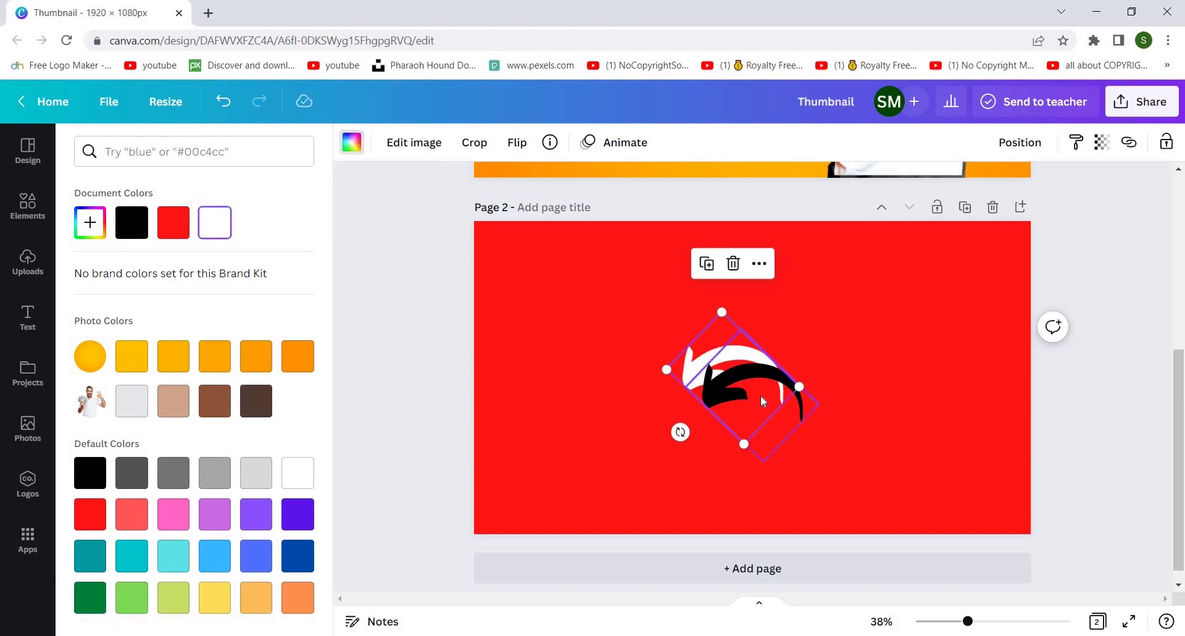
Send the black arrow behind the white one, offset it slightly as a shadow and group the two arrows
{"action": "left_click", "coordinate": [1015, 143]}
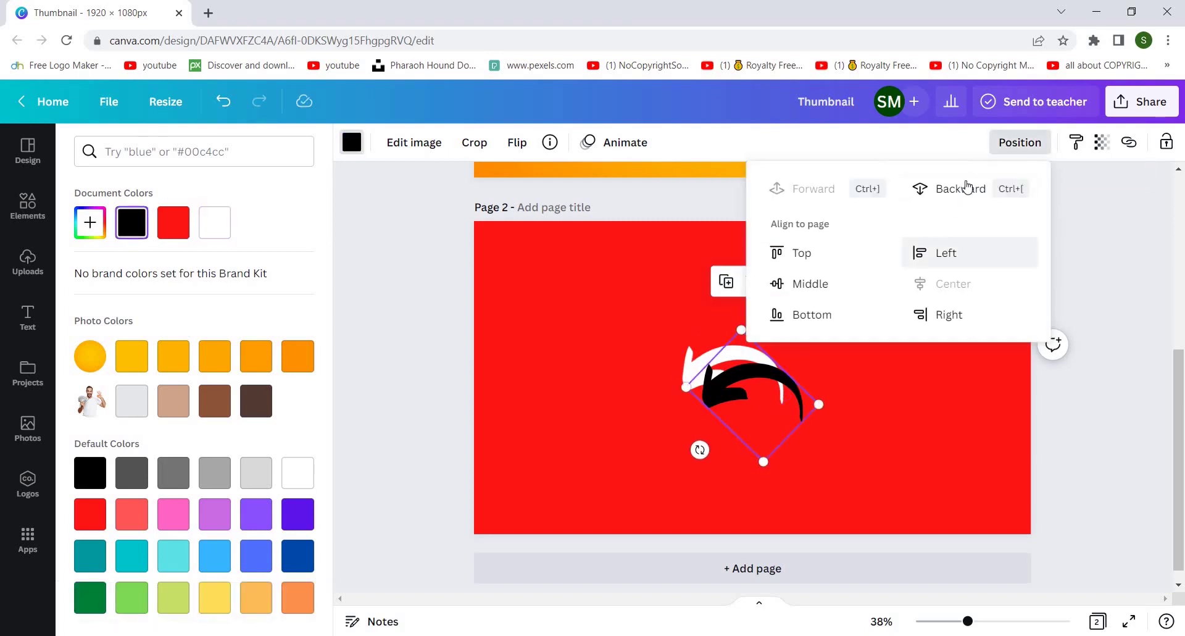
{"action": "left_click", "coordinate": [954, 188]}
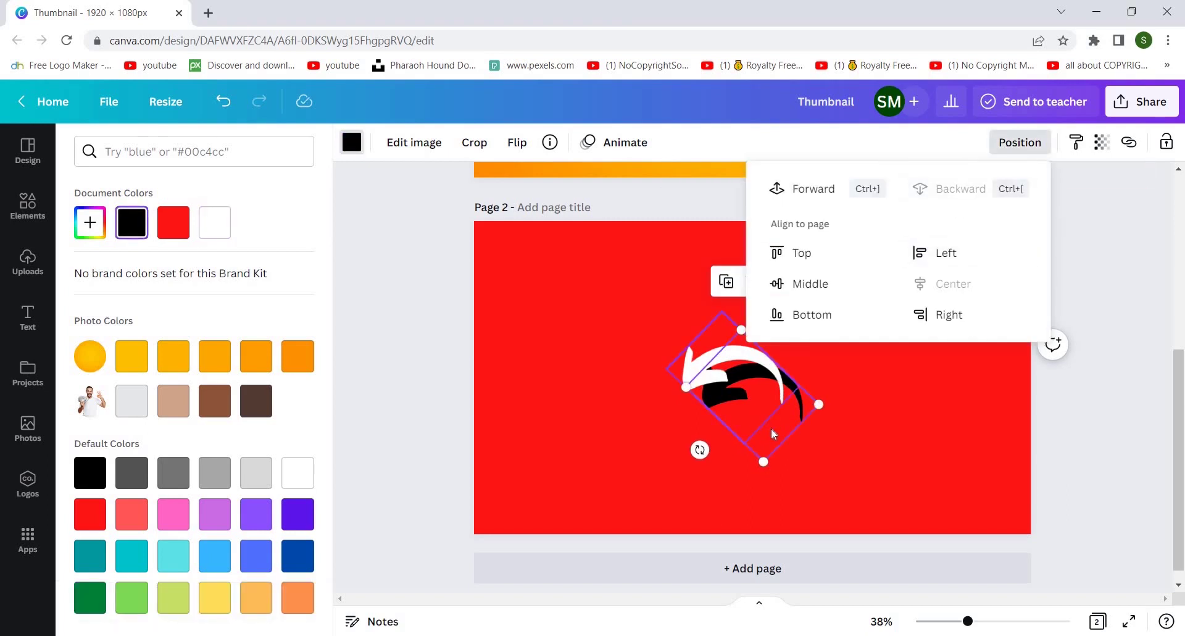
{"action": "left_click_drag", "start_coordinate": [769, 427], "coordinate": [757, 418]}
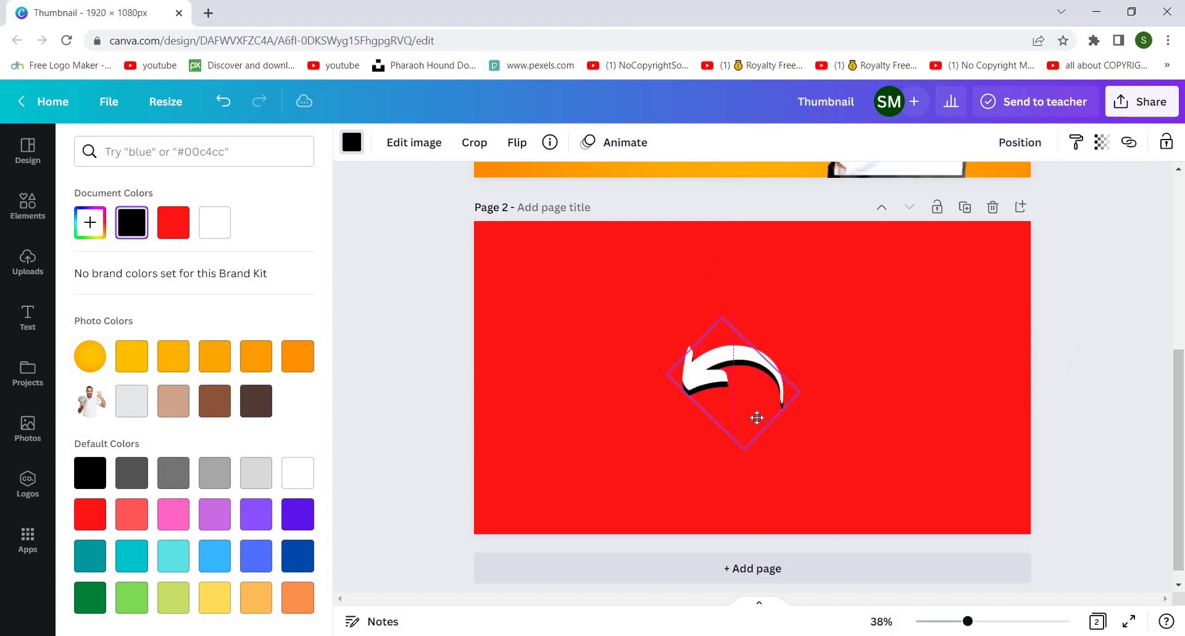
{"action": "left_click", "coordinate": [758, 420], "text": "shift"}
{"action": "right_click", "coordinate": [733, 369]}
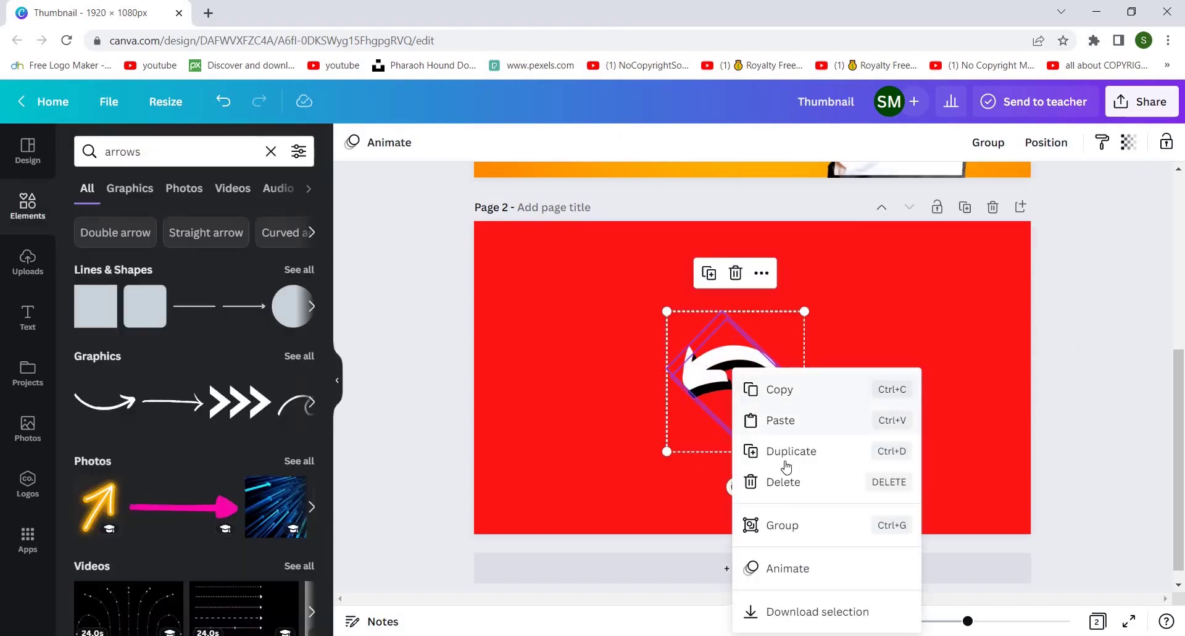
{"action": "left_click", "coordinate": [779, 524]}
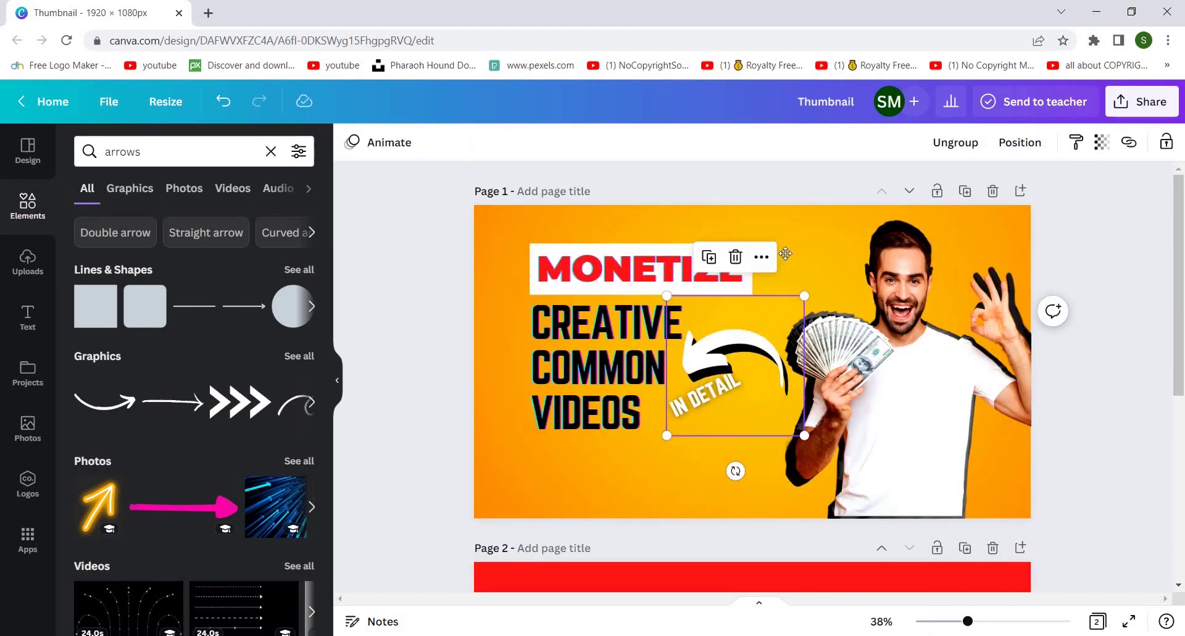
Place the shadowed arrow on page 1 pointing at the MONETIZE banner, and shift the title block slightly up and left
{"action": "left_click_drag", "start_coordinate": [734, 355], "coordinate": [798, 253]}
{"action": "left_click", "coordinate": [774, 264]}
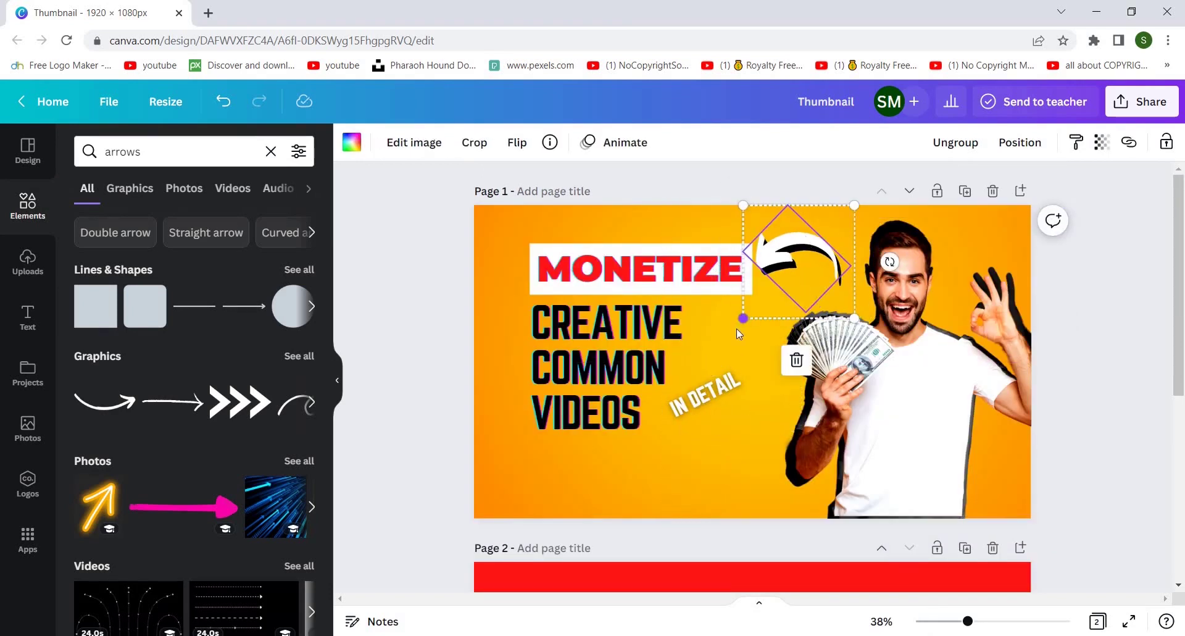
{"action": "left_click_drag", "start_coordinate": [604, 364], "coordinate": [587, 358]}
{"action": "left_click_drag", "start_coordinate": [790, 247], "coordinate": [772, 248]}
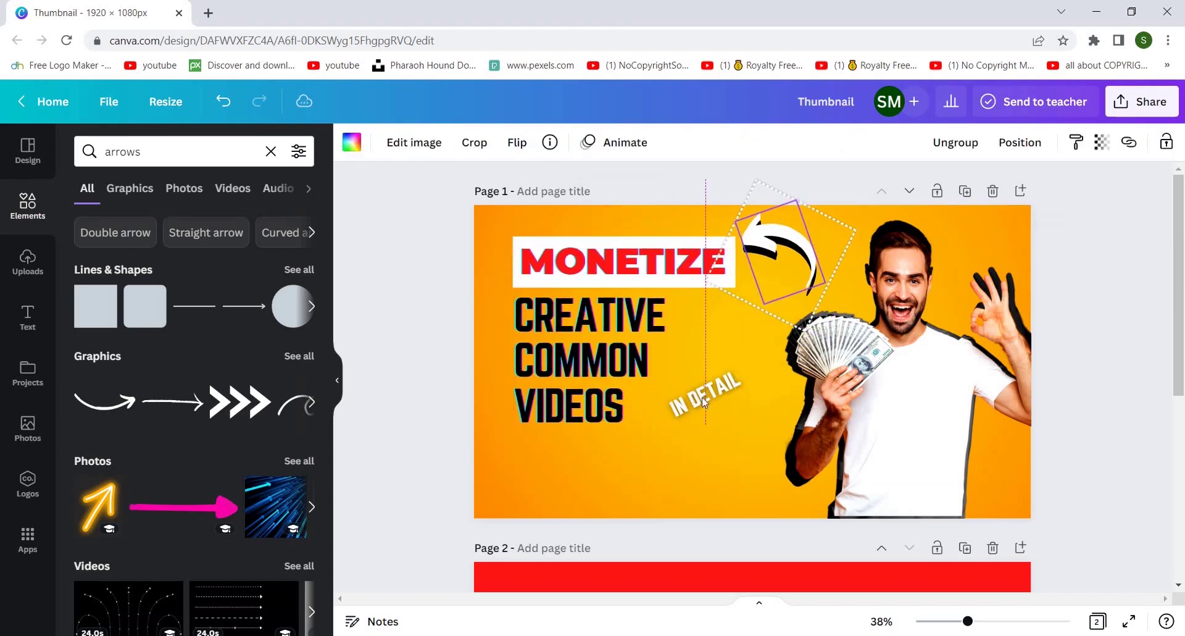
Search the elements for "Straight arrow mouse" and add the clicking cursor graphic below VIDEOS
{"action": "left_click", "coordinate": [192, 150]}
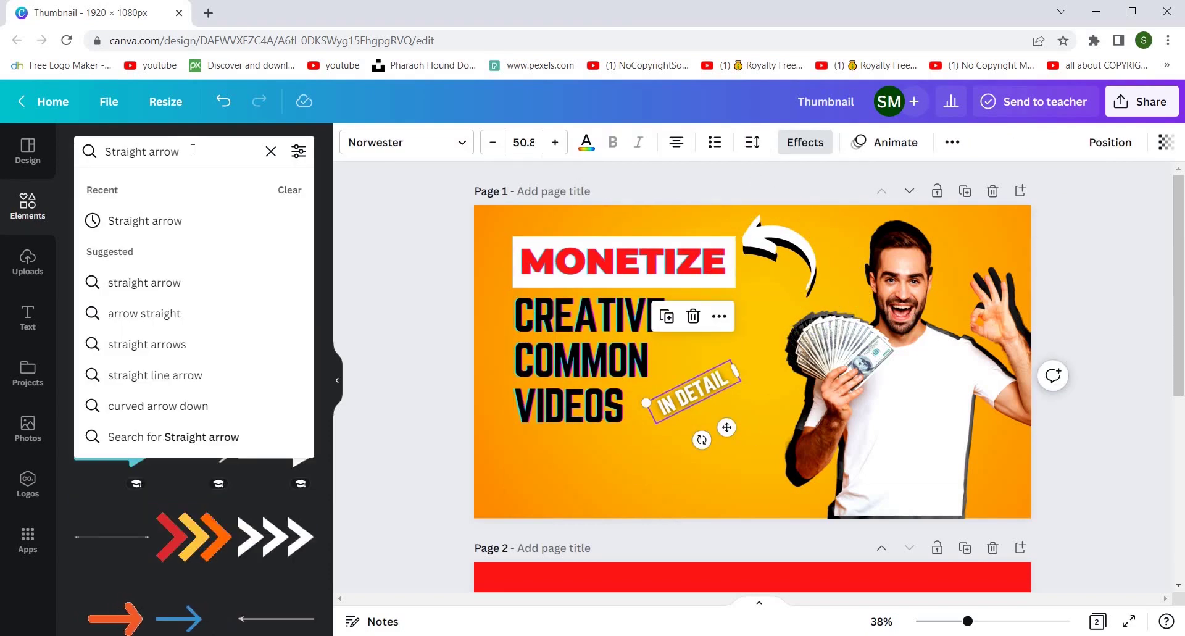
{"action": "type", "text": "mouse"}
{"action": "key", "text": "Return"}
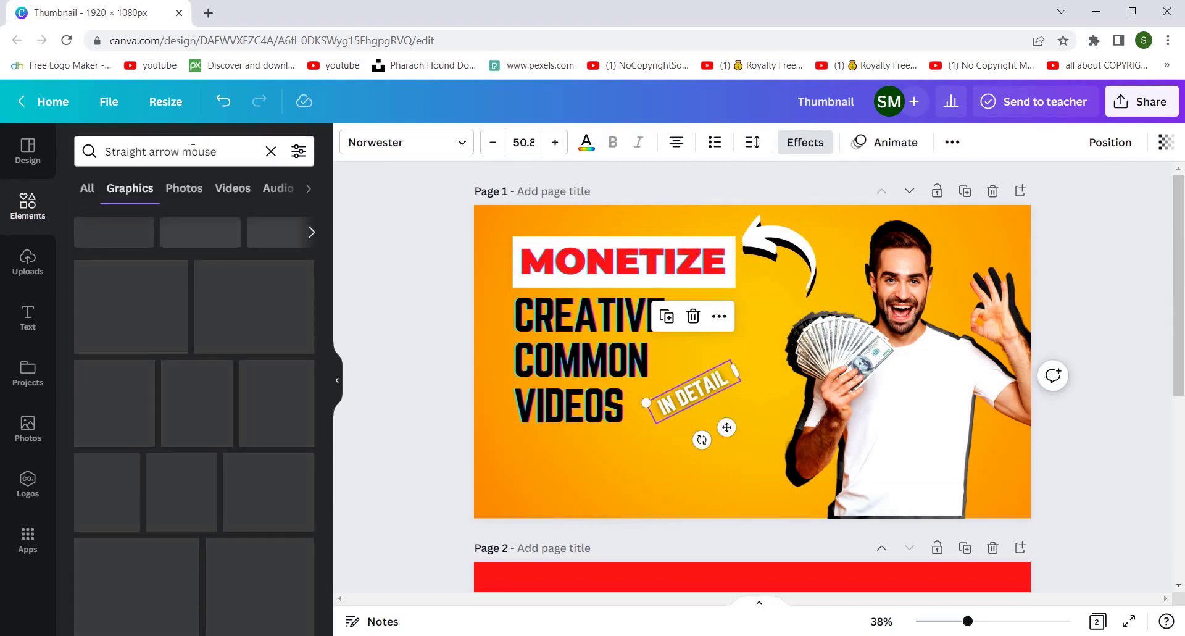
{"action": "left_click", "coordinate": [272, 391]}
{"action": "left_click_drag", "start_coordinate": [766, 383], "coordinate": [659, 484]}
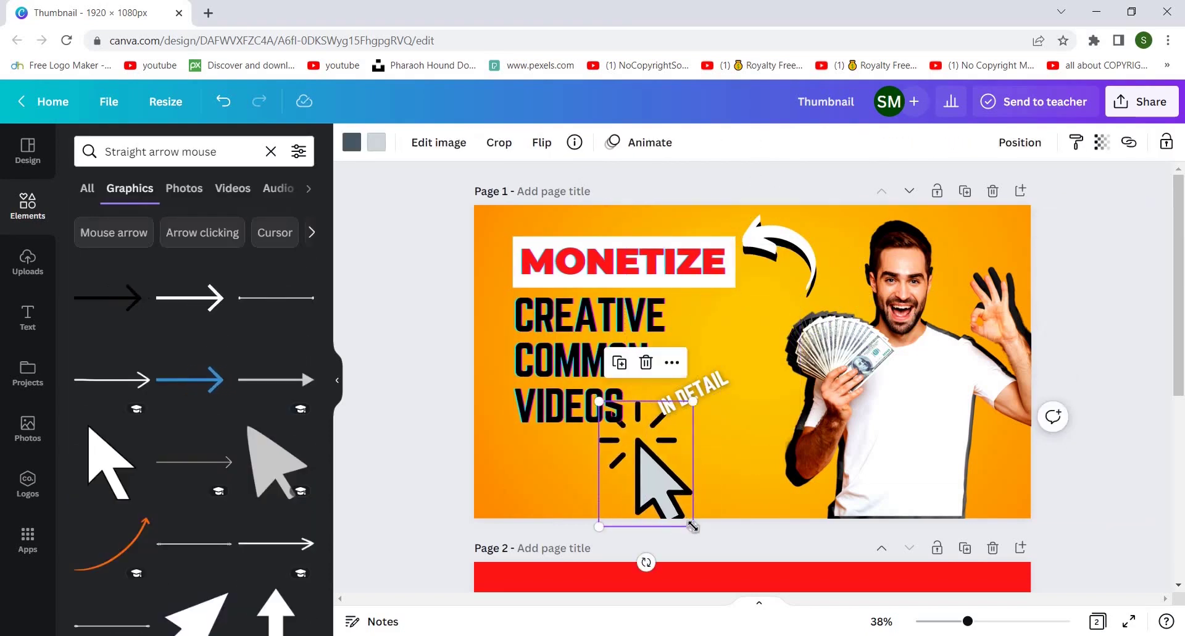
Shrink the clicking cursor, tilt it slightly counterclockwise and place it at the end of VIDEOS
{"action": "left_click_drag", "start_coordinate": [692, 526], "coordinate": [668, 481]}
{"action": "left_click_drag", "start_coordinate": [631, 523], "coordinate": [651, 520]}
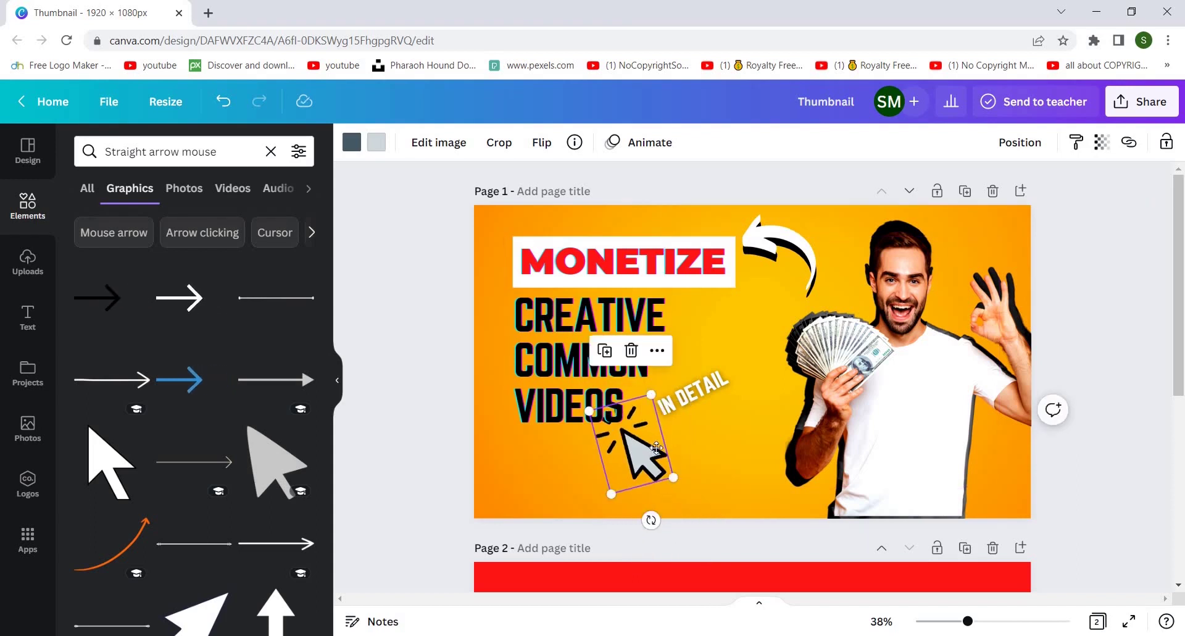
{"action": "left_click_drag", "start_coordinate": [643, 448], "coordinate": [663, 446]}
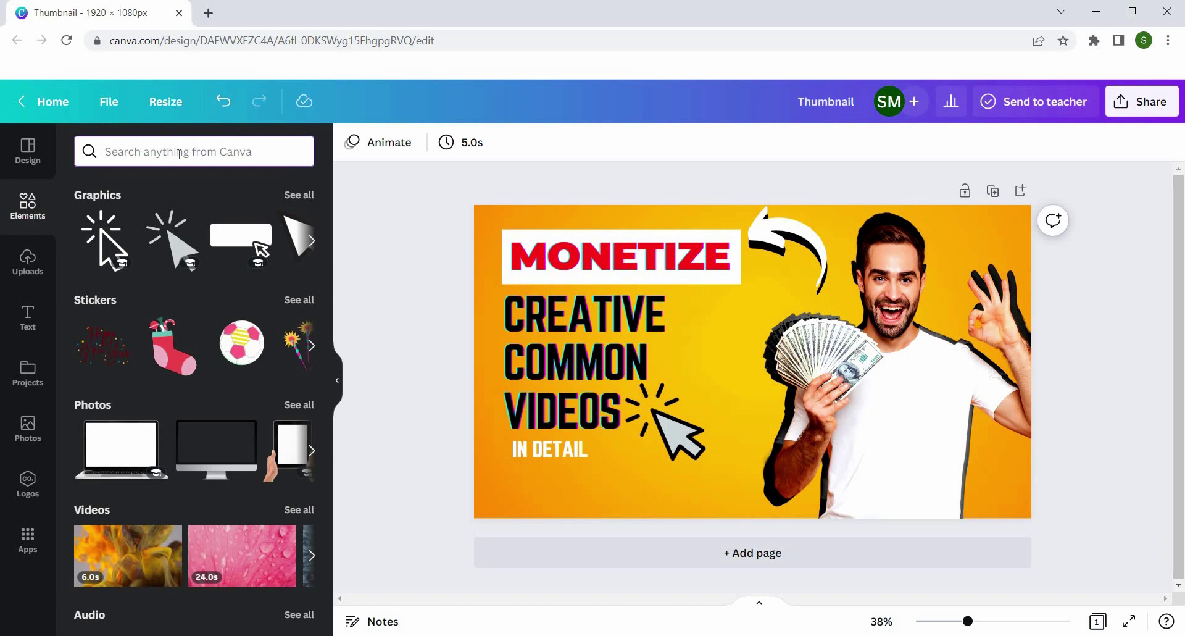
Search the elements for "cc", add the circled CC logo and shrink it to a small icon below IN DETAIL
{"action": "type", "text": "cc"}
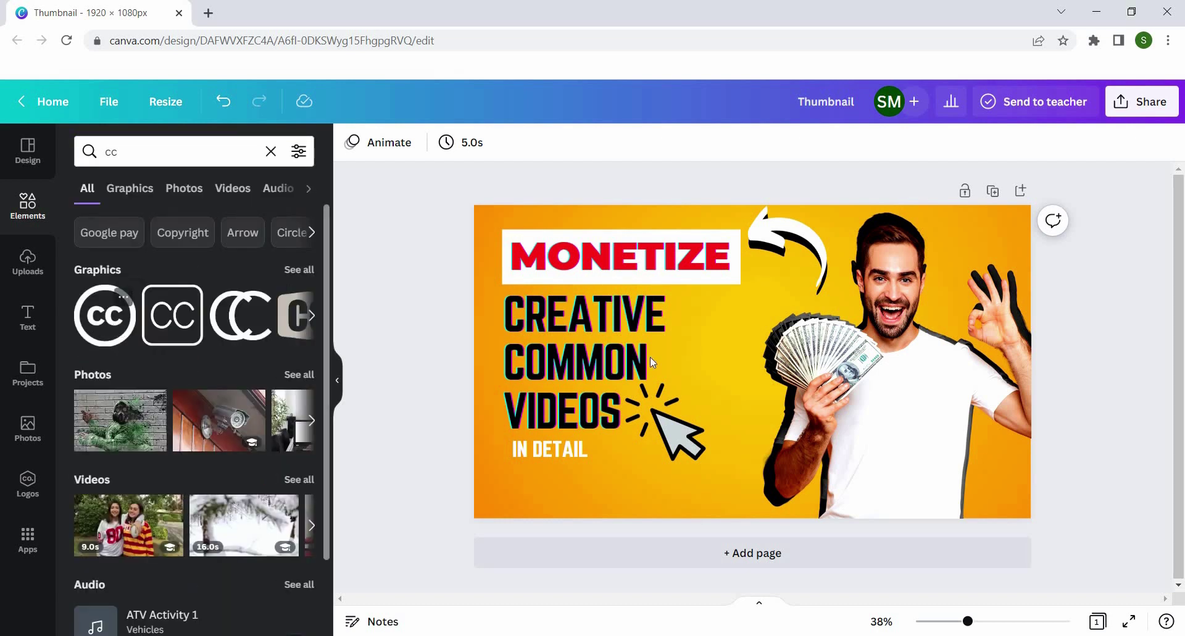
{"action": "left_click_drag", "start_coordinate": [746, 373], "coordinate": [581, 449]}
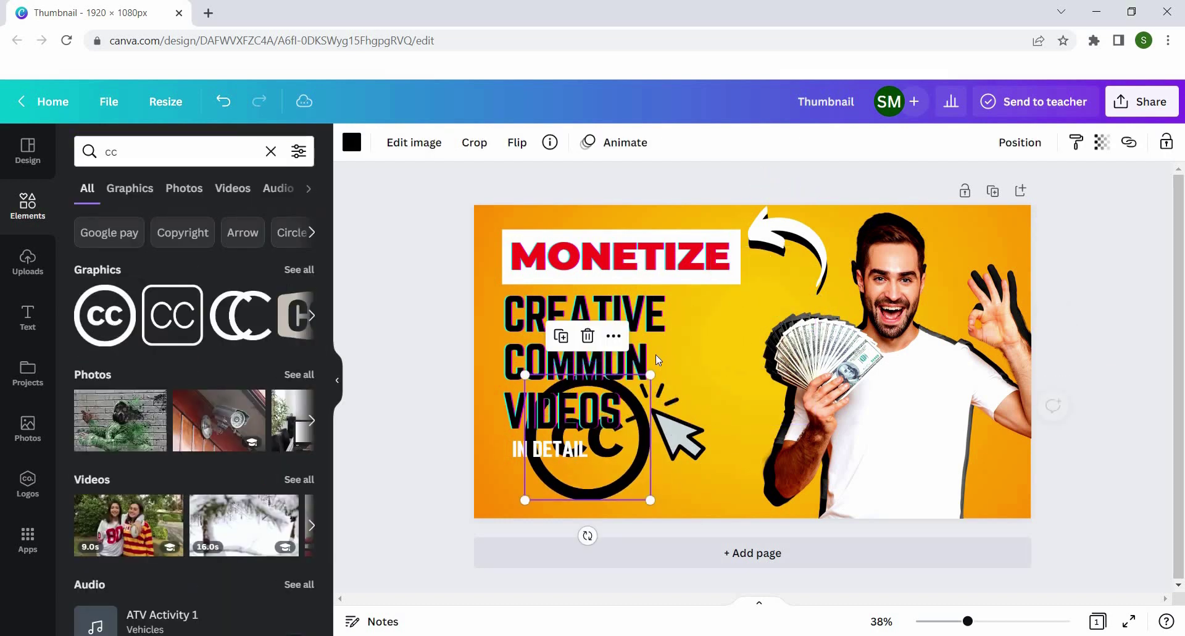
{"action": "left_click_drag", "start_coordinate": [651, 375], "coordinate": [524, 488]}
Search the elements for "dollar" and place a small green dollar sign graphic beside the CC icon
{"action": "left_click", "coordinate": [202, 152]}
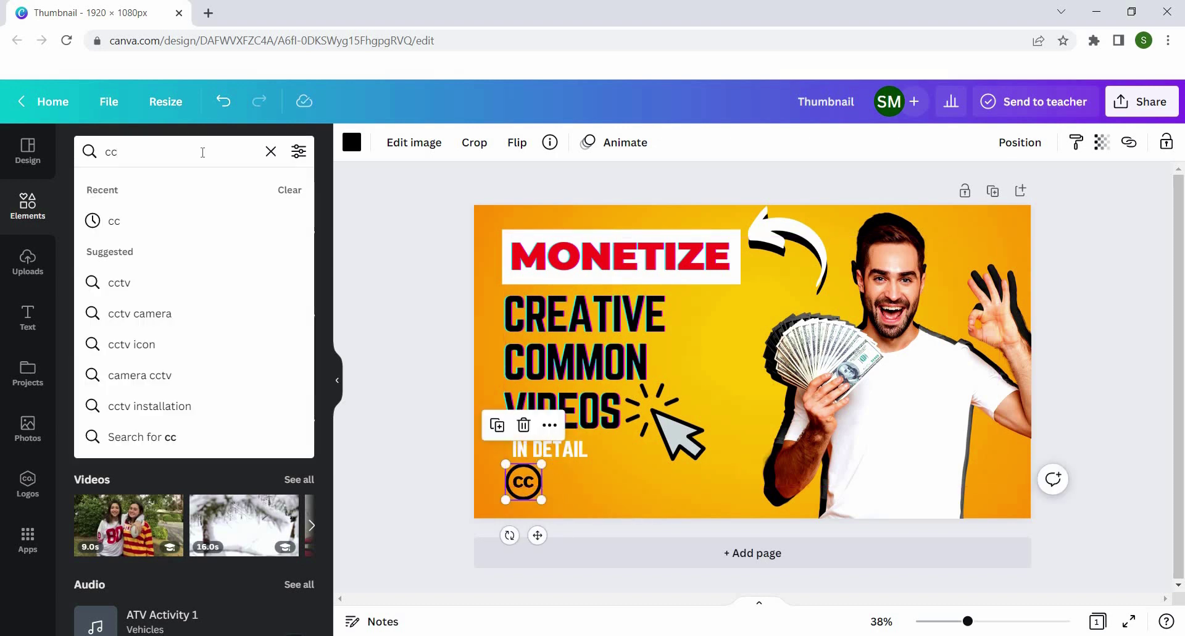
{"action": "key", "text": "BackSpace"}
{"action": "key", "text": "BackSpace"}
{"action": "type", "text": "dollar"}
{"action": "key", "text": "Return"}
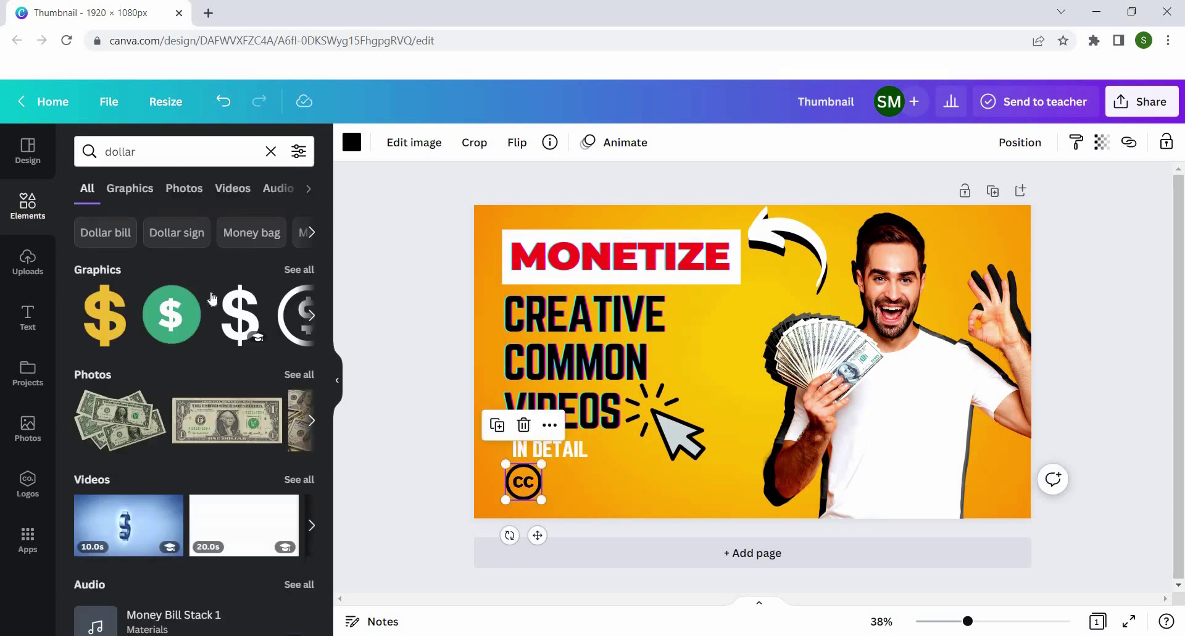
{"action": "left_click", "coordinate": [281, 315]}
{"action": "left_click_drag", "start_coordinate": [797, 299], "coordinate": [576, 469]}
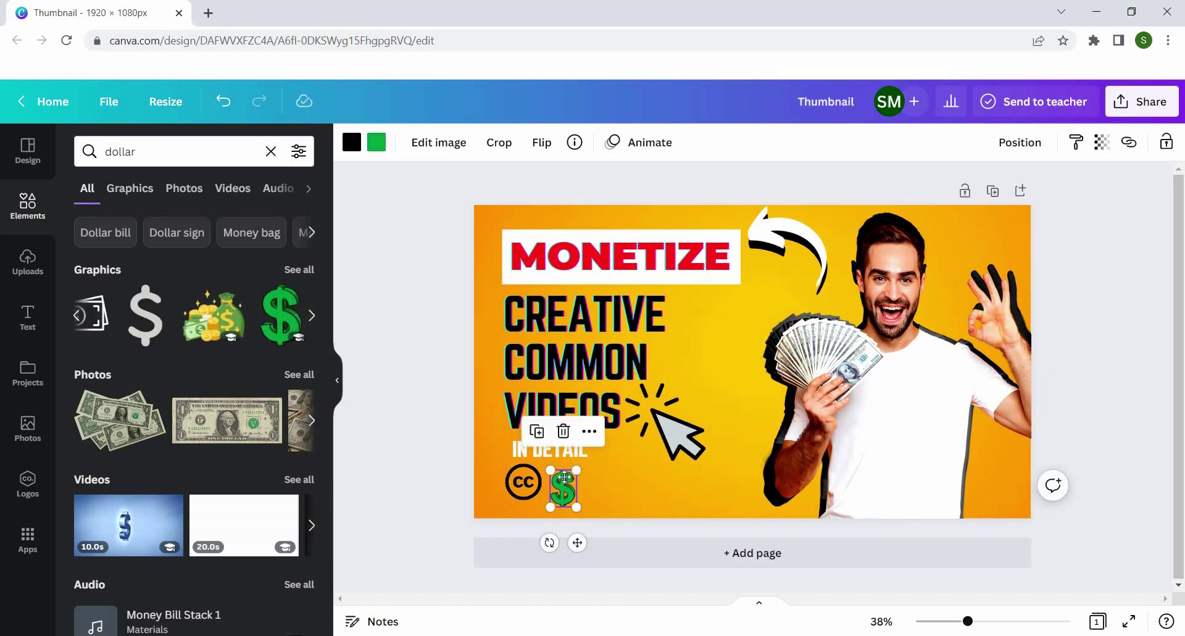
Search the elements for "tick" and place a small green check mark beside the dollar sign
{"action": "double_click", "coordinate": [120, 152]}
{"action": "type", "text": "tick"}
{"action": "key", "text": "Return"}
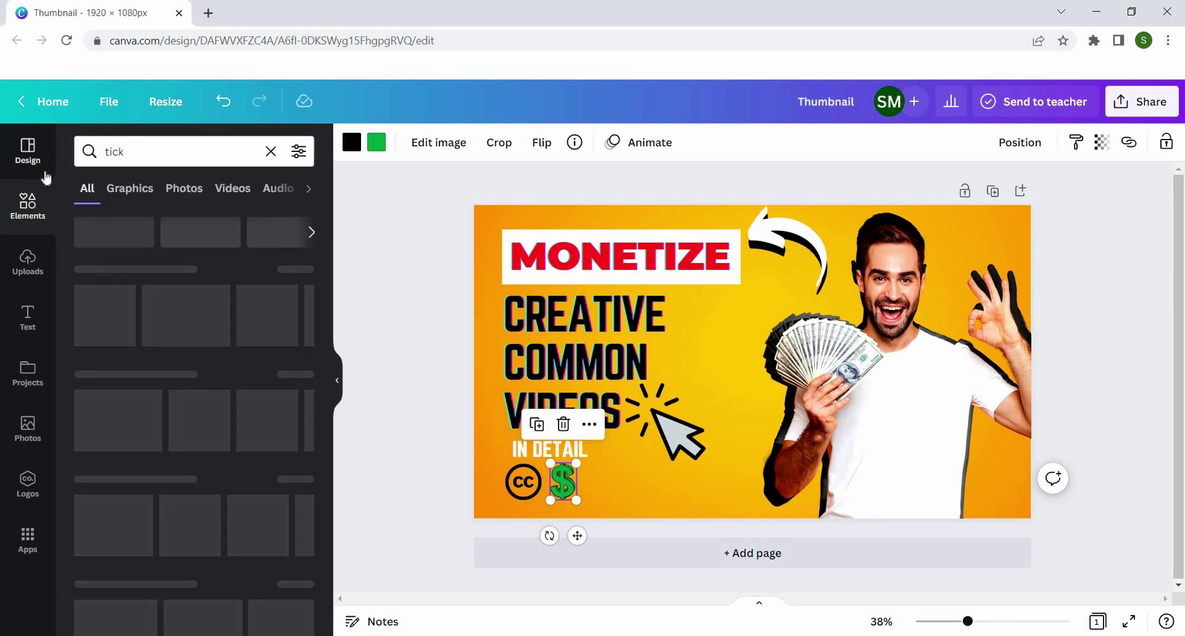
{"action": "left_click", "coordinate": [294, 323]}
{"action": "left_click_drag", "start_coordinate": [814, 300], "coordinate": [606, 490]}
{"action": "left_click", "coordinate": [700, 483]}
{"action": "left_click", "coordinate": [553, 490]}
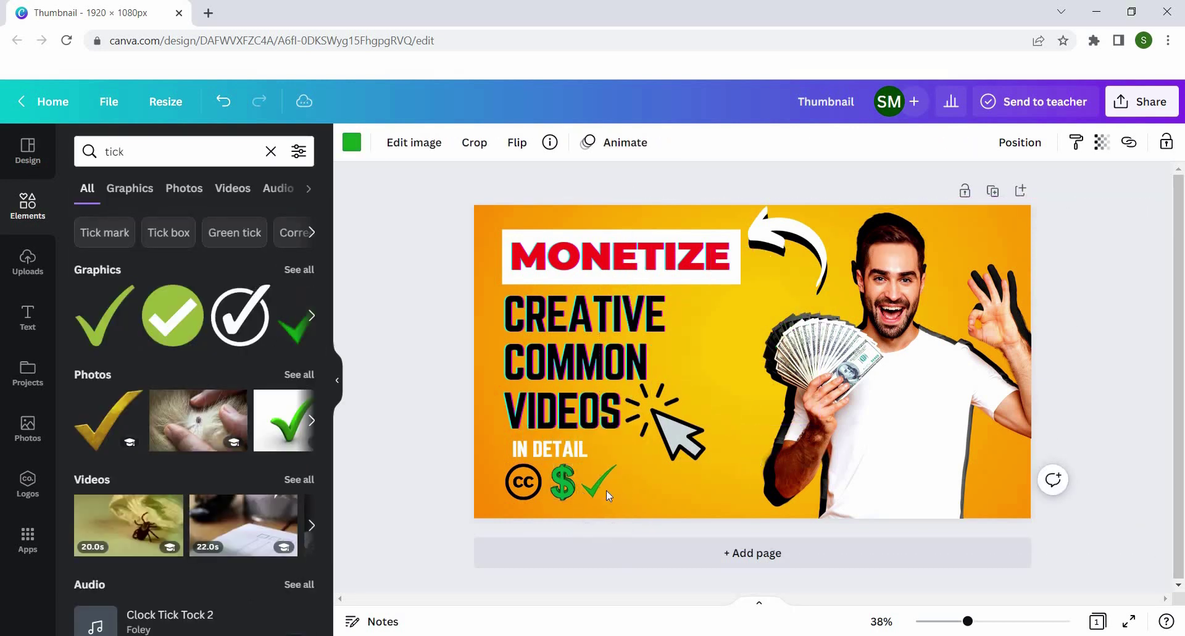
Search the elements for "design" and place the three-zigzag-lines graphic along the page's lower edge, right of the check mark
{"action": "left_click", "coordinate": [494, 322]}
{"action": "left_click", "coordinate": [114, 152]}
{"action": "type", "text": "design"}
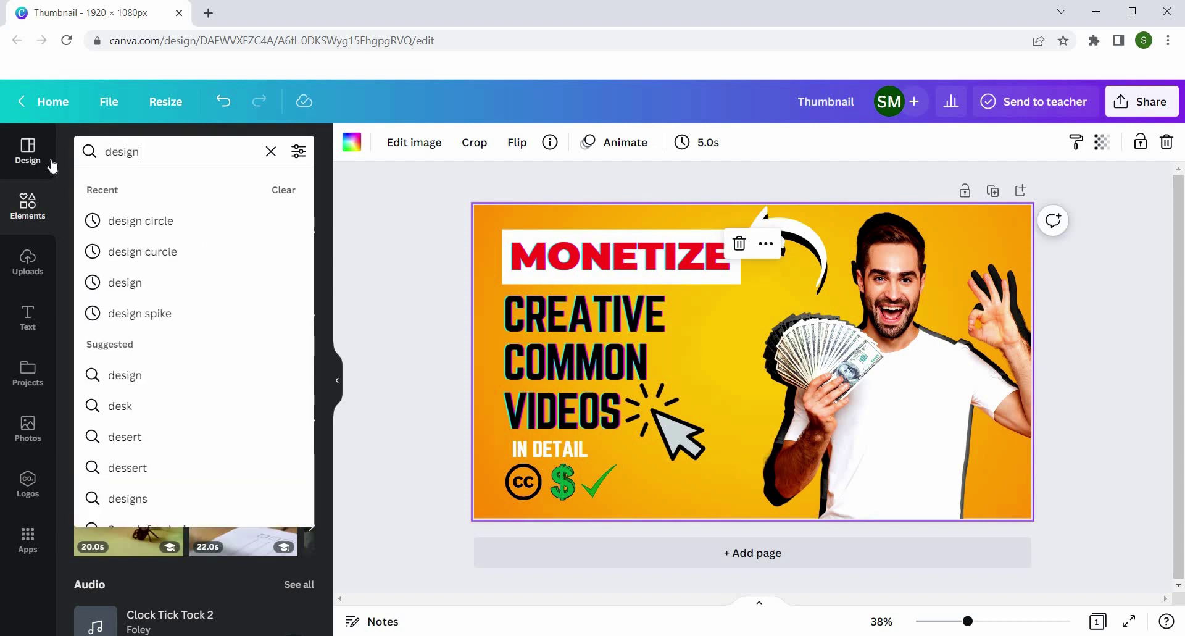
{"action": "key", "text": "Return"}
{"action": "scroll", "coordinate": [179, 319], "scroll_direction": "right", "scroll_amount": 2}
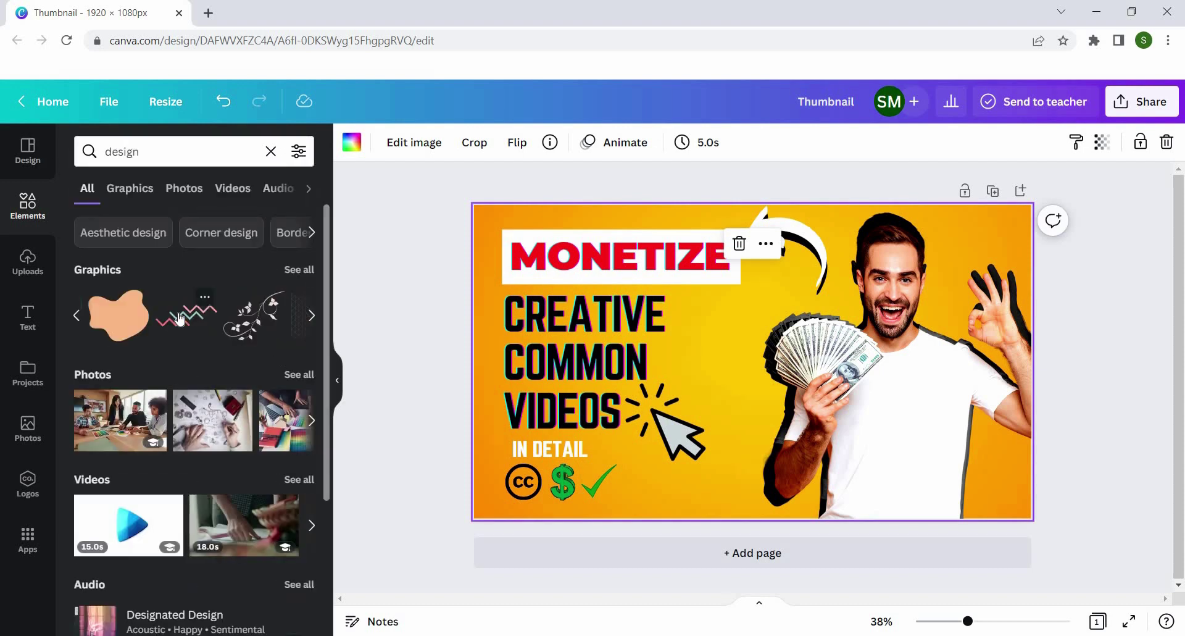
{"action": "left_click_drag", "start_coordinate": [746, 377], "coordinate": [735, 497]}
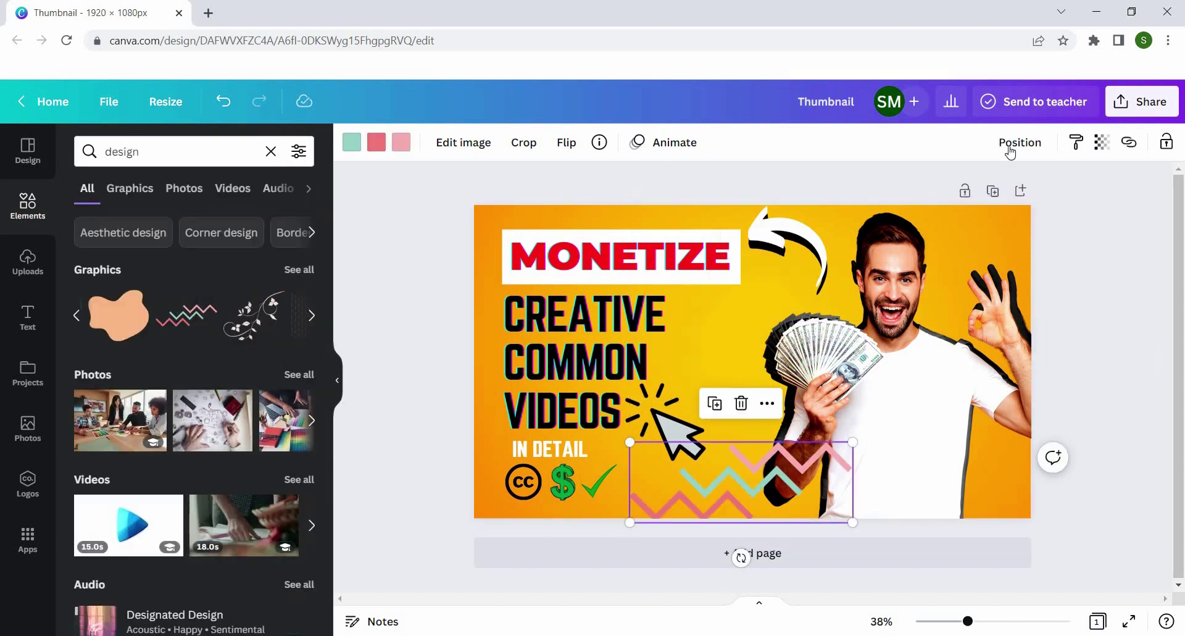
Send the zigzag graphic backward so it sits behind the man and the cursor
{"action": "left_click", "coordinate": [1006, 148]}
{"action": "left_click", "coordinate": [947, 198]}
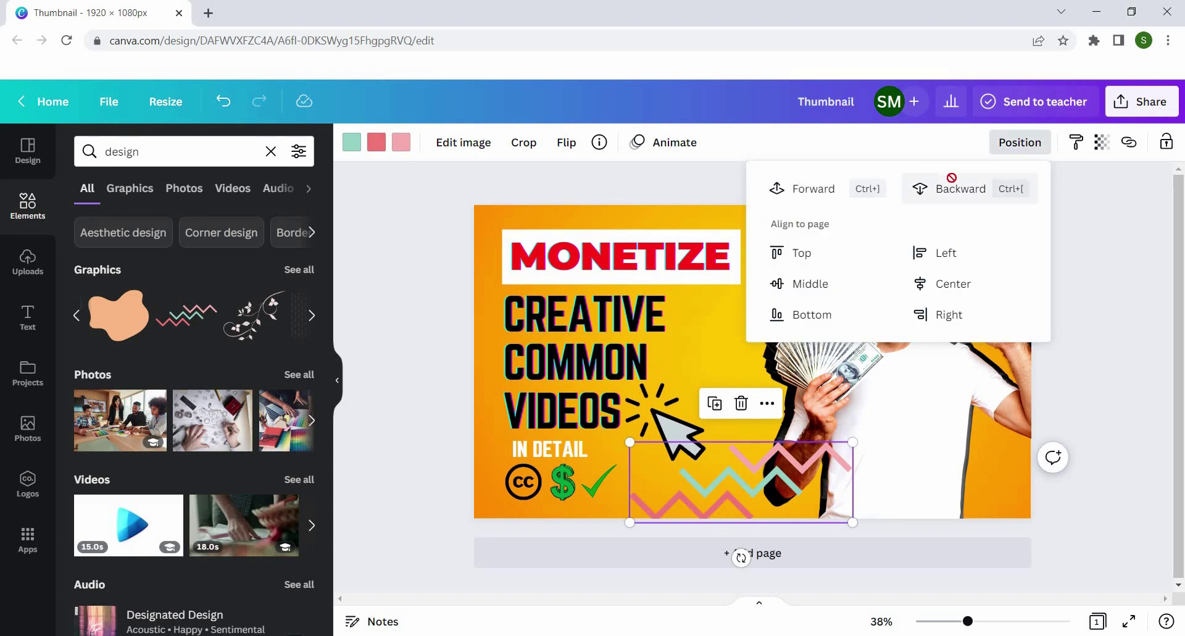
{"action": "left_click", "coordinate": [950, 187]}
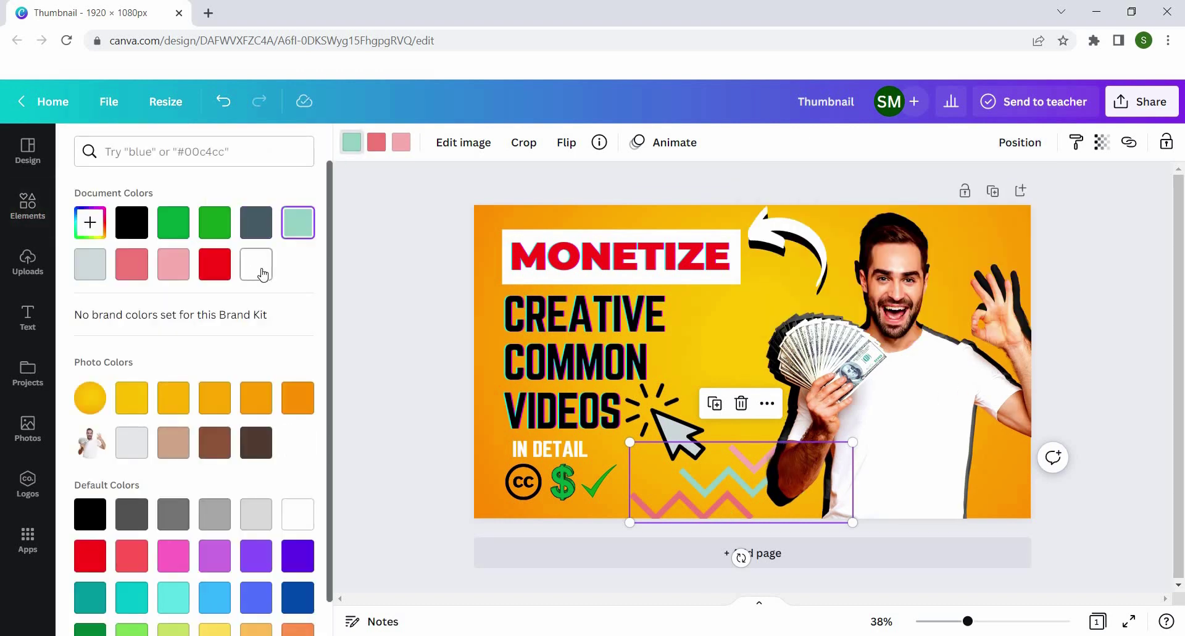
Recolor the zigzag graphic with white for the green line and black for both pink lines
{"action": "left_click", "coordinate": [371, 147]}
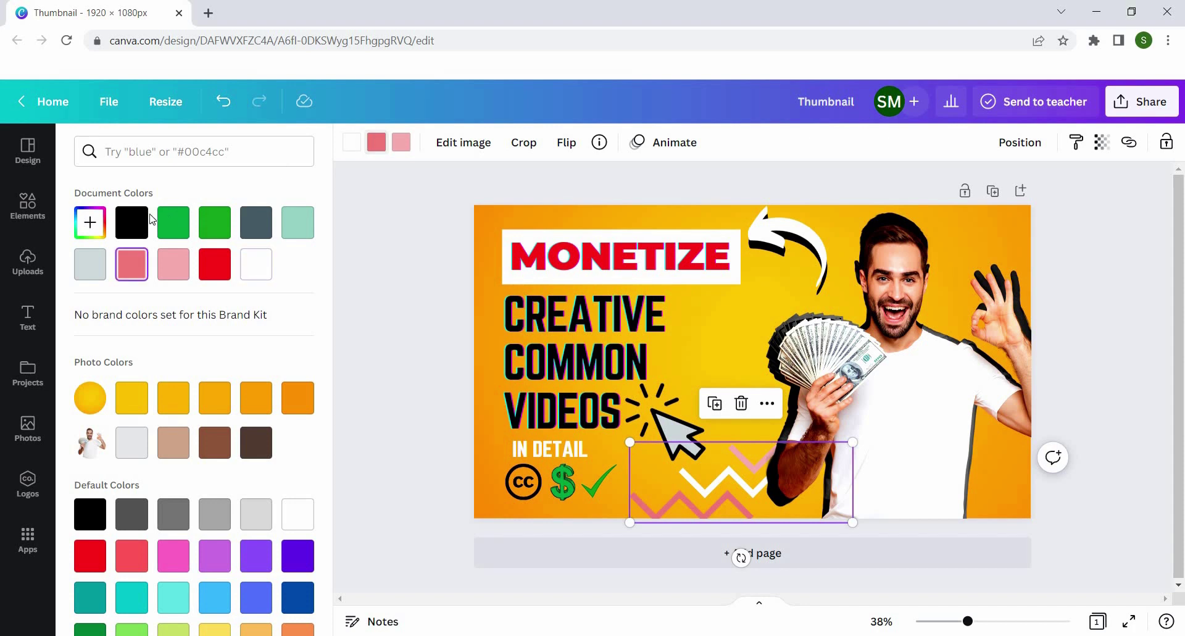
{"action": "left_click", "coordinate": [131, 222]}
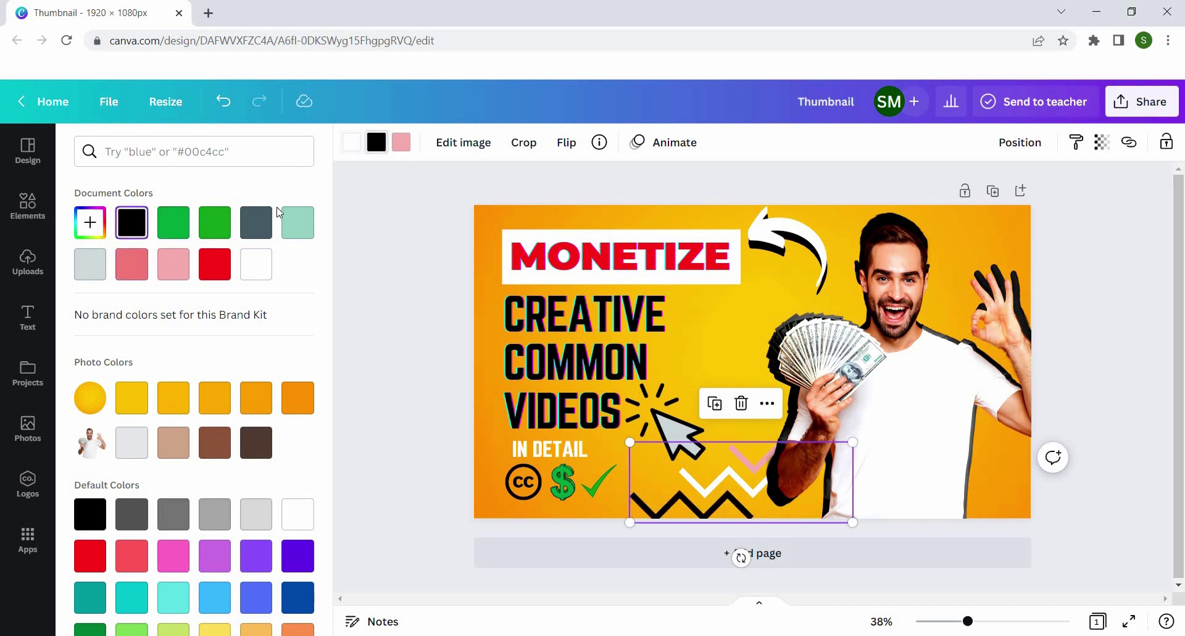
{"action": "left_click", "coordinate": [137, 230]}
{"action": "left_click", "coordinate": [633, 489]}
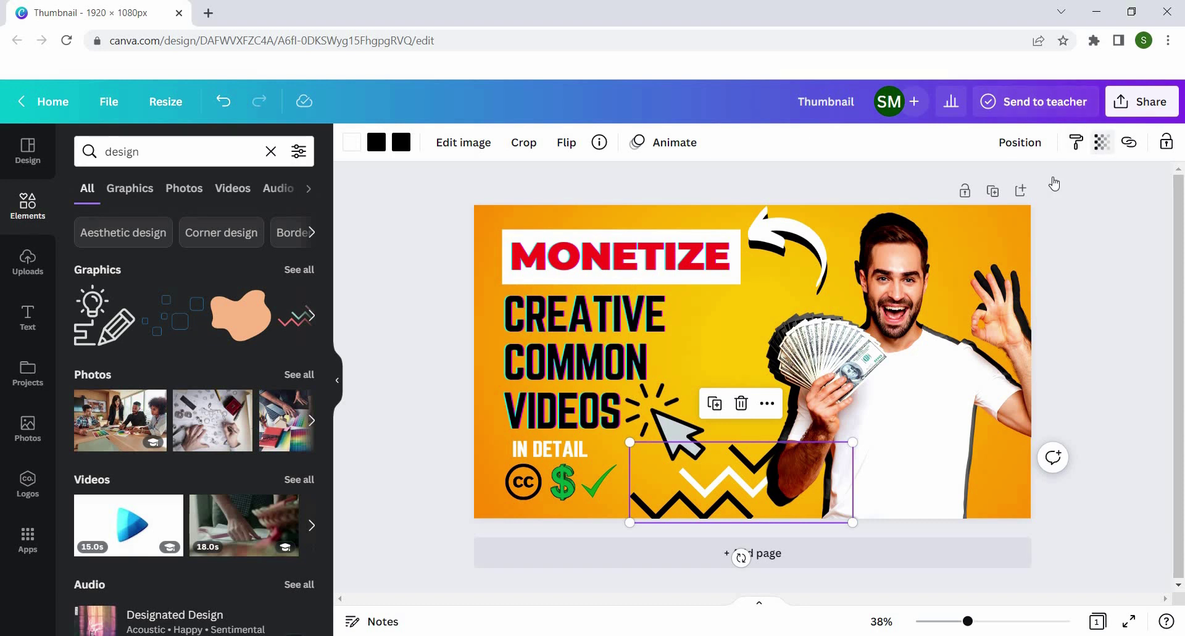
Set the zigzag graphic's transparency to 40 and shift it slightly so it runs off the page's lower edge
{"action": "left_click", "coordinate": [1102, 142]}
{"action": "left_click_drag", "start_coordinate": [1043, 204], "coordinate": [1015, 212]}
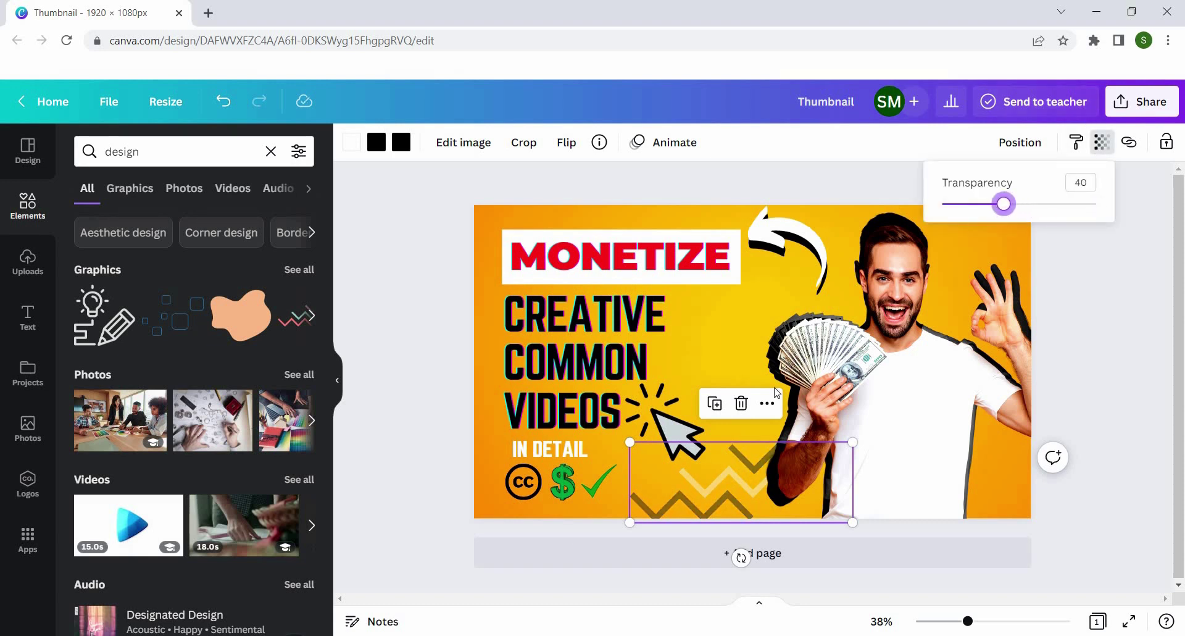
{"action": "left_click_drag", "start_coordinate": [655, 501], "coordinate": [673, 512]}
Search the elements for "three lines", add the three-stroke graphic, then shrink and rotate it as an accent at the upper-left corner of CREATIVE
{"action": "left_click_drag", "start_coordinate": [148, 153], "coordinate": [26, 191]}
{"action": "type", "text": "three"}
{"action": "left_click", "coordinate": [135, 220]}
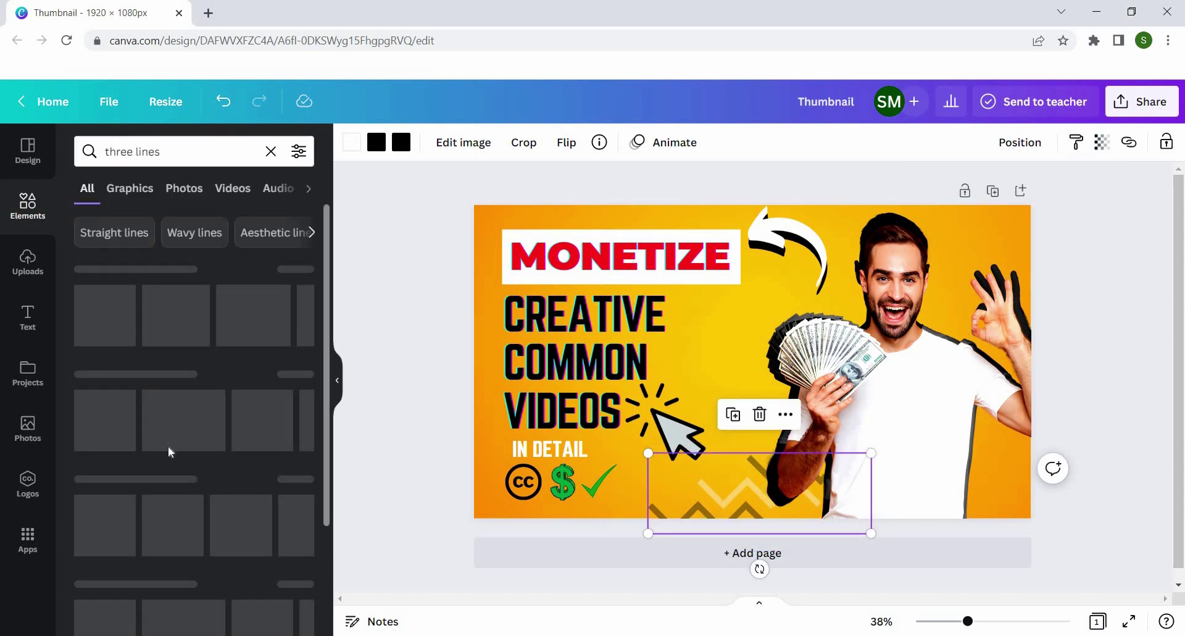
{"action": "left_click_drag", "start_coordinate": [719, 360], "coordinate": [517, 317]}
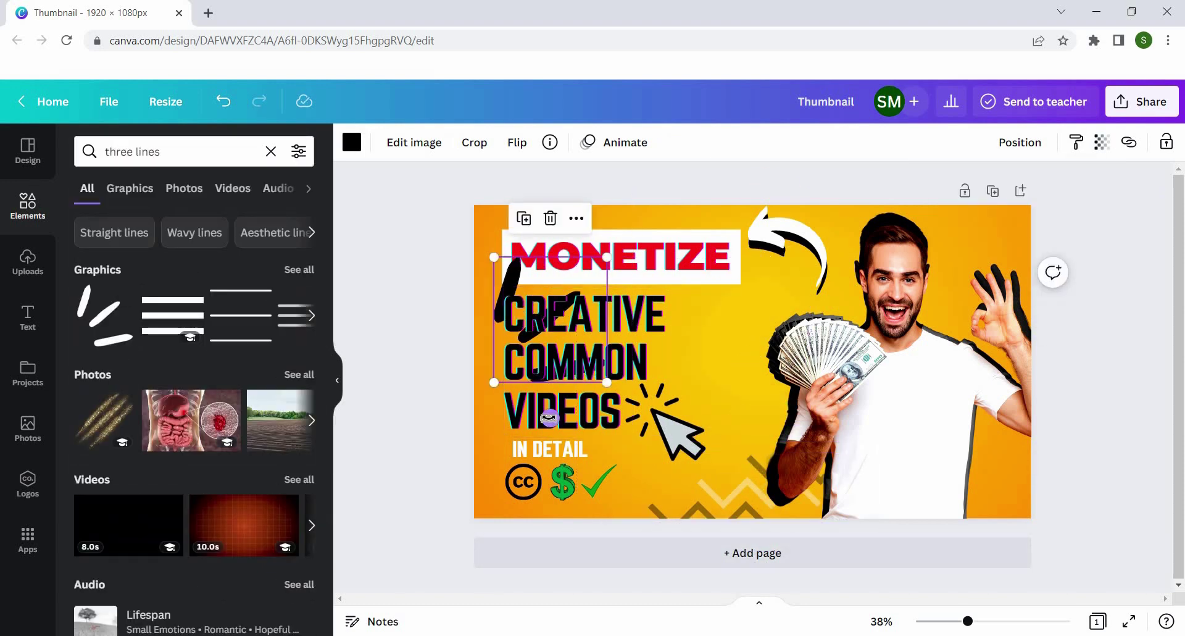
{"action": "left_click_drag", "start_coordinate": [550, 417], "coordinate": [639, 300]}
{"action": "mouse_move", "coordinate": [599, 250]}
{"action": "left_mouse_down"}
{"action": "mouse_move", "coordinate": [570, 288]}
{"action": "mouse_move", "coordinate": [509, 269]}
{"action": "mouse_move", "coordinate": [495, 279]}
{"action": "mouse_move", "coordinate": [512, 292]}
{"action": "mouse_move", "coordinate": [549, 275]}
{"action": "mouse_move", "coordinate": [491, 284]}
{"action": "mouse_move", "coordinate": [490, 298]}
{"action": "left_mouse_up"}
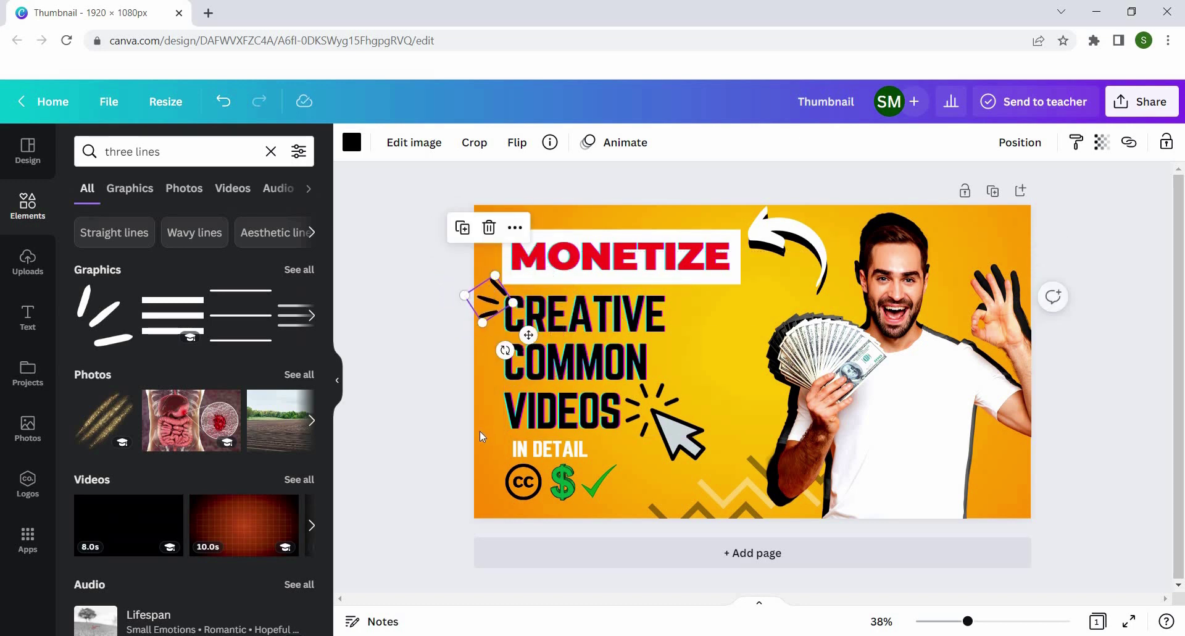
Nudge the IN DETAIL text to fine-tune its vertical position between VIDEOS and the small icons
{"action": "left_click", "coordinate": [542, 434]}
{"action": "left_click", "coordinate": [545, 449]}
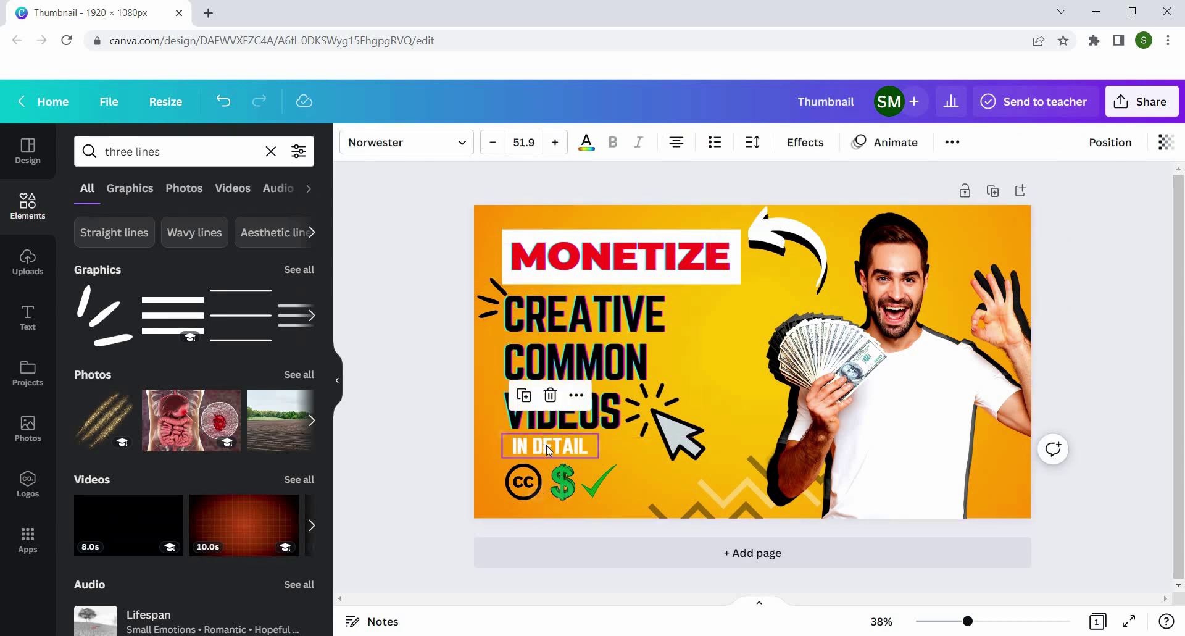
{"action": "key", "text": "Down"}
{"action": "key", "text": "Down"}
{"action": "key", "text": "Down"}
{"action": "key", "text": "Down"}
{"action": "double_click", "coordinate": [547, 445]}
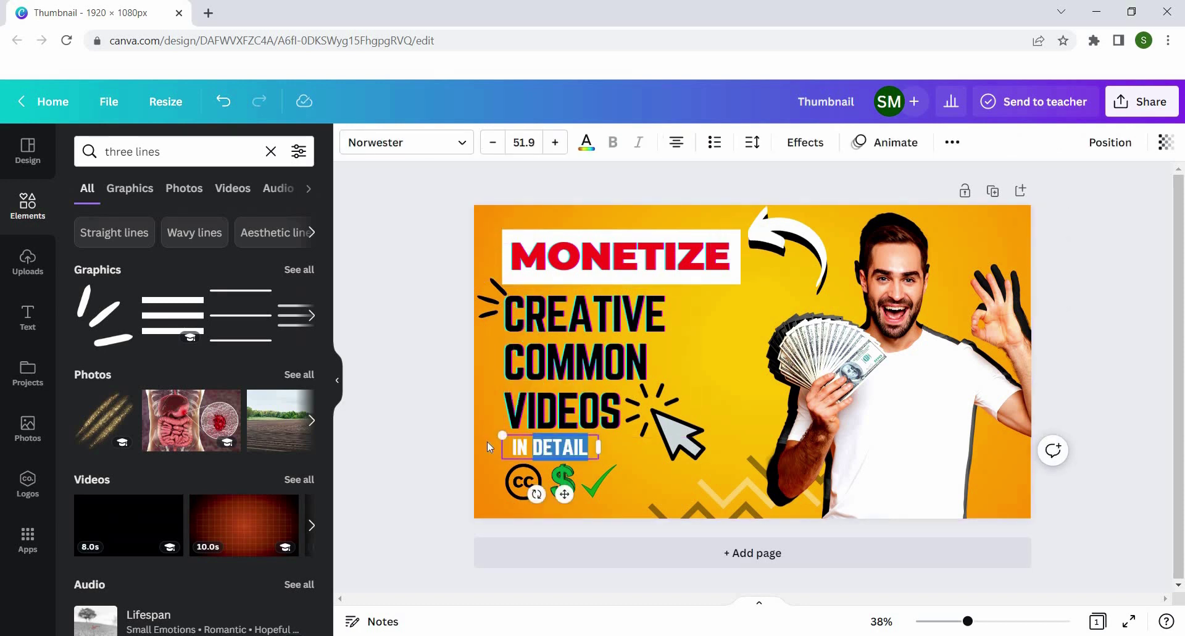
{"action": "left_click", "coordinate": [481, 443]}
Apply a red Background effect to the IN DETAIL text with roundness 18 and spread 33
{"action": "left_click", "coordinate": [571, 442]}
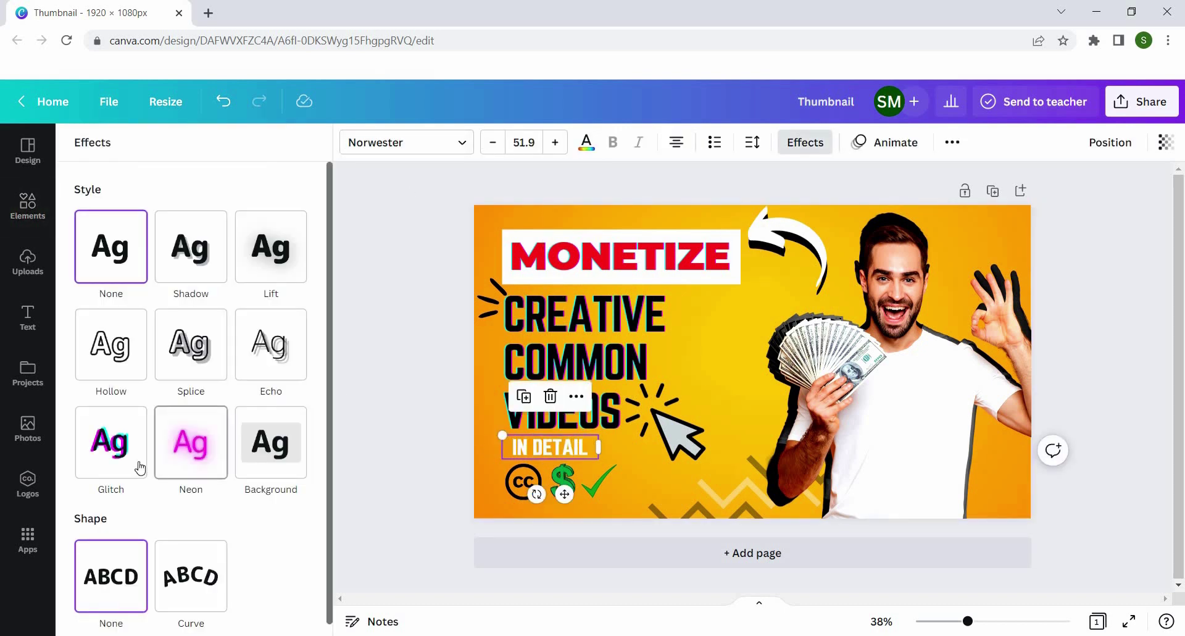
{"action": "scroll", "coordinate": [255, 449], "scroll_direction": "down", "scroll_amount": 1}
{"action": "left_click", "coordinate": [258, 449]}
{"action": "scroll", "coordinate": [247, 445], "scroll_direction": "down", "scroll_amount": 3}
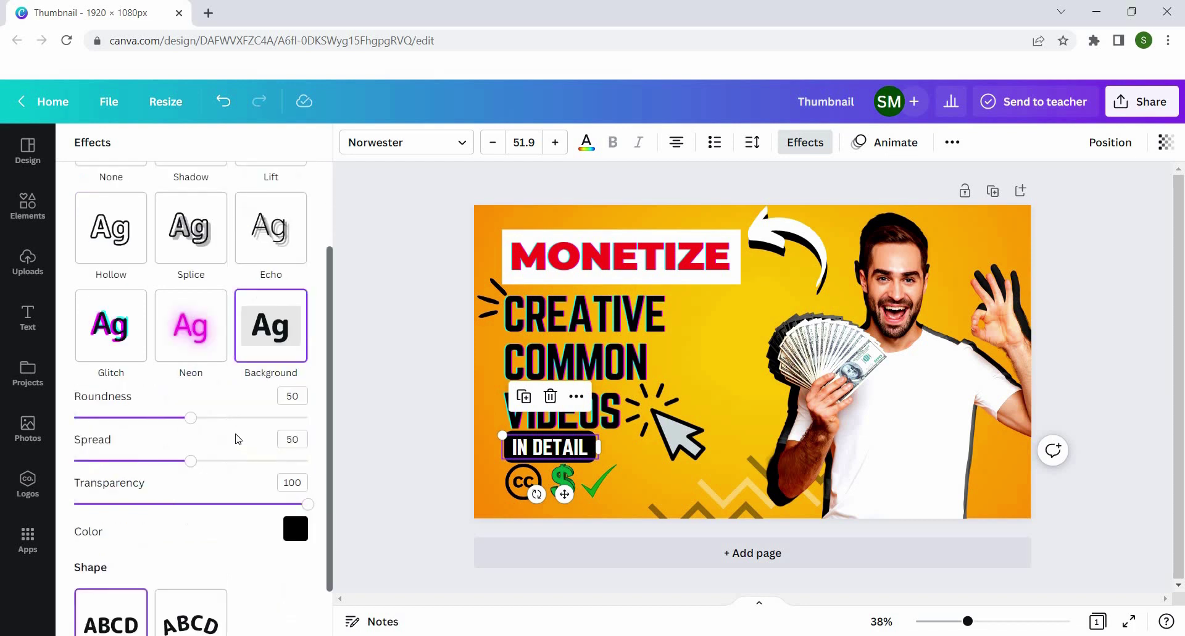
{"action": "left_click", "coordinate": [295, 485]}
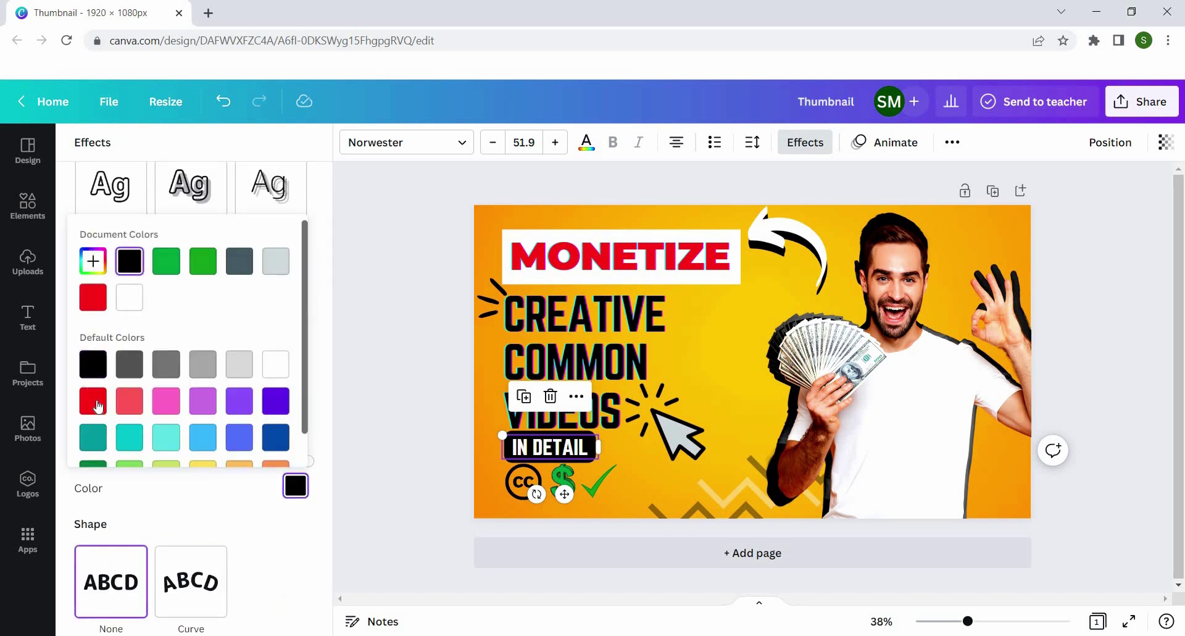
{"action": "left_click", "coordinate": [96, 402]}
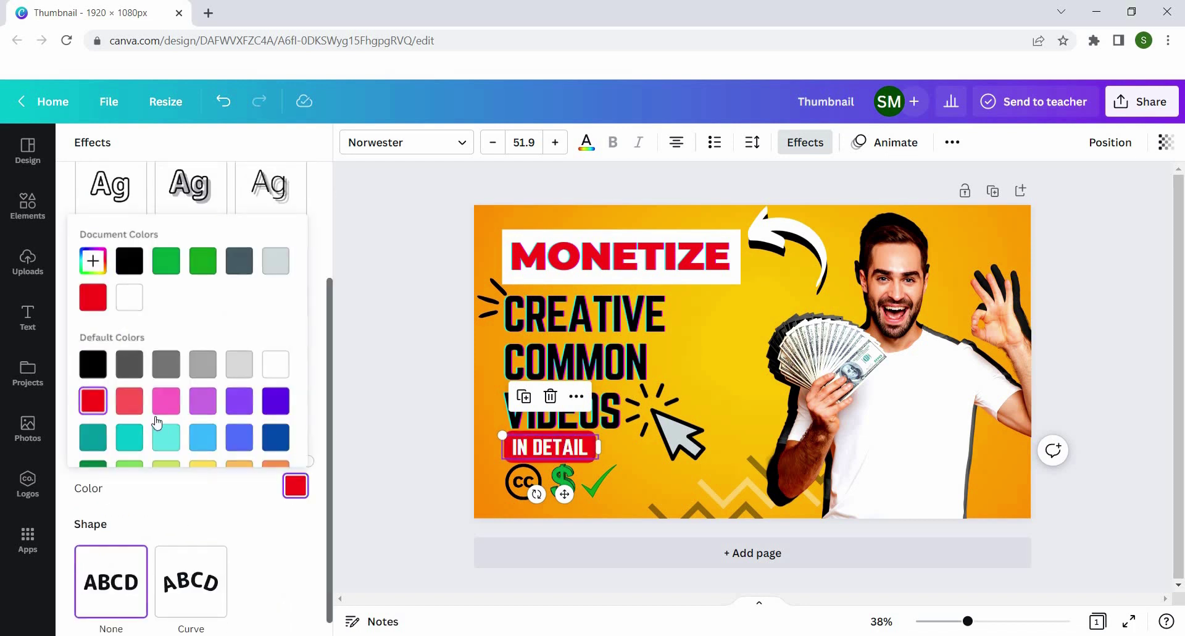
{"action": "key", "text": "Escape"}
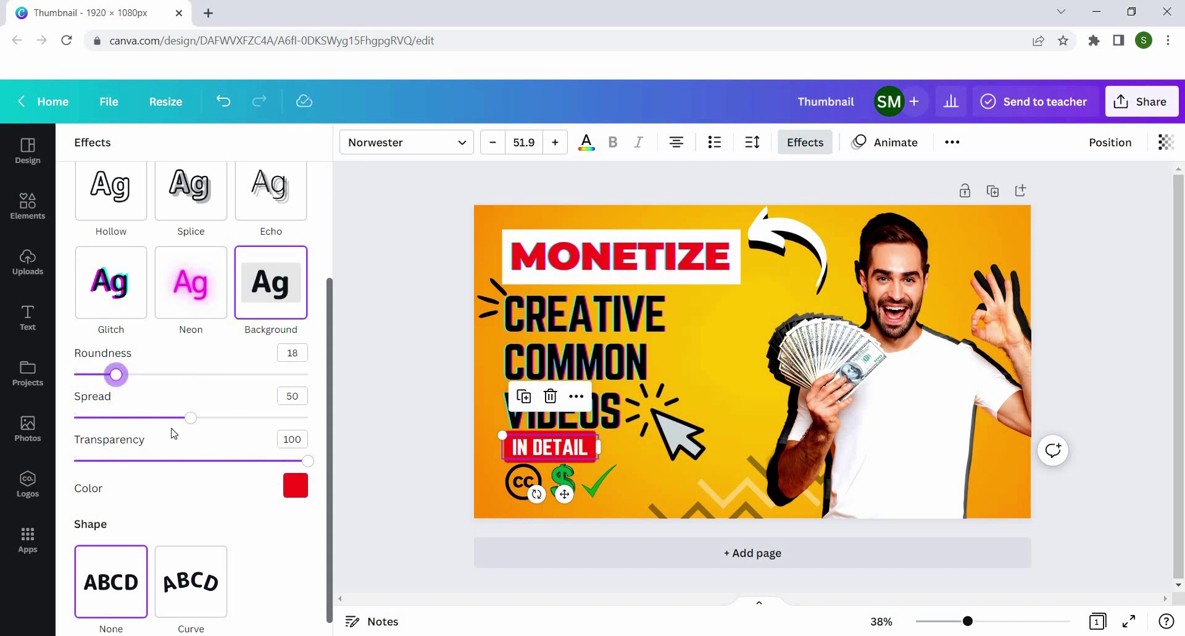
{"action": "left_click_drag", "start_coordinate": [164, 421], "coordinate": [152, 421]}
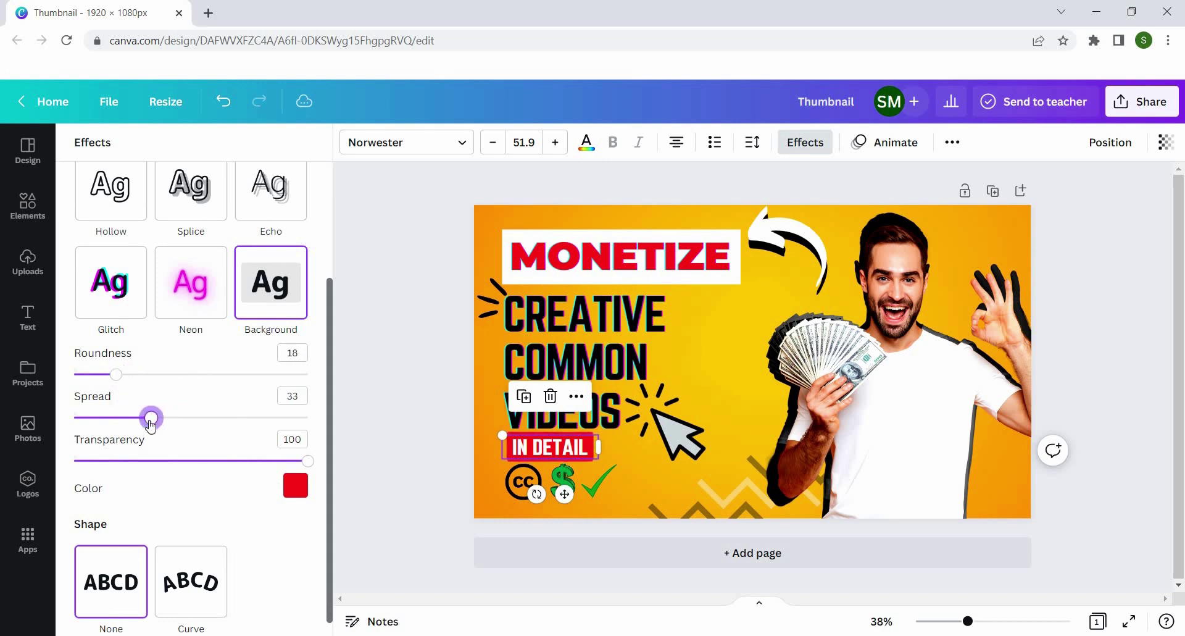